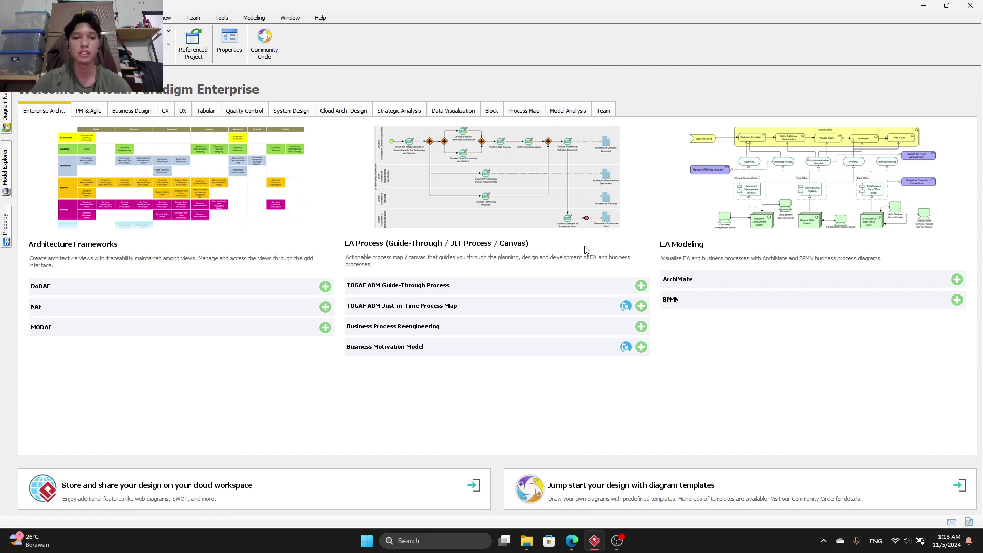
Switch to the Edge browser and review the questions and sample BPMN diagram on page 2 of the MODUL 0 PDF.
click(572, 541)
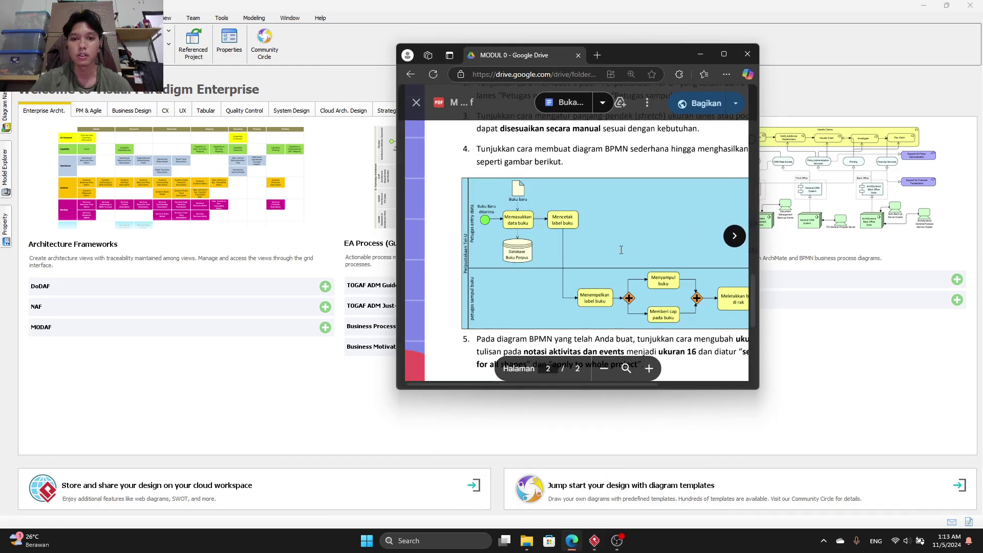
click(604, 369)
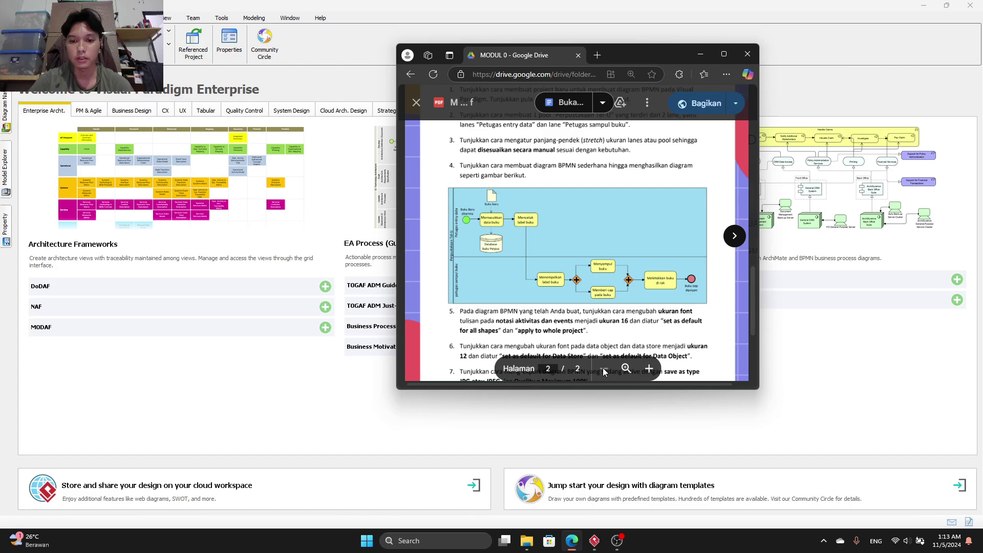
scroll(567, 274, up, 3)
scroll(568, 275, down, 3)
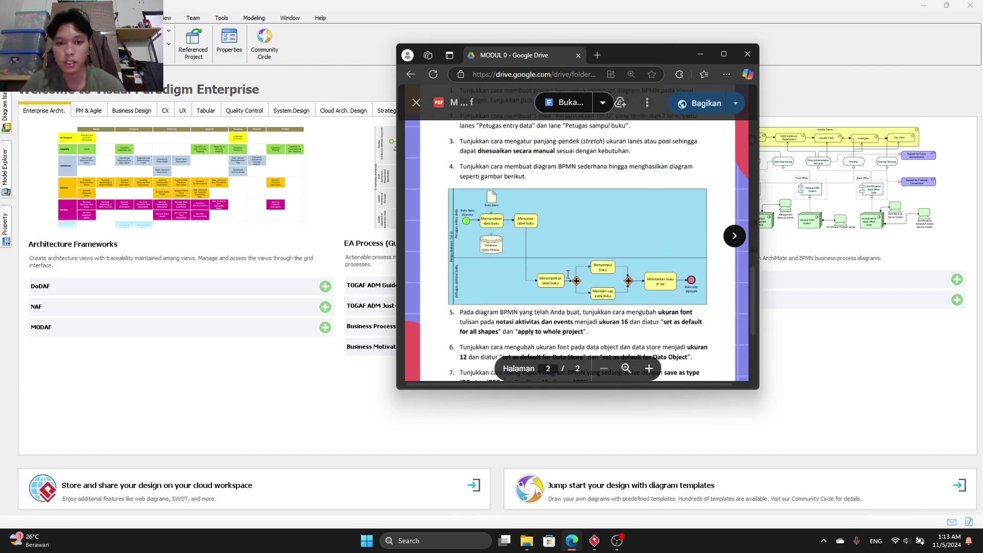
scroll(568, 275, up, 4)
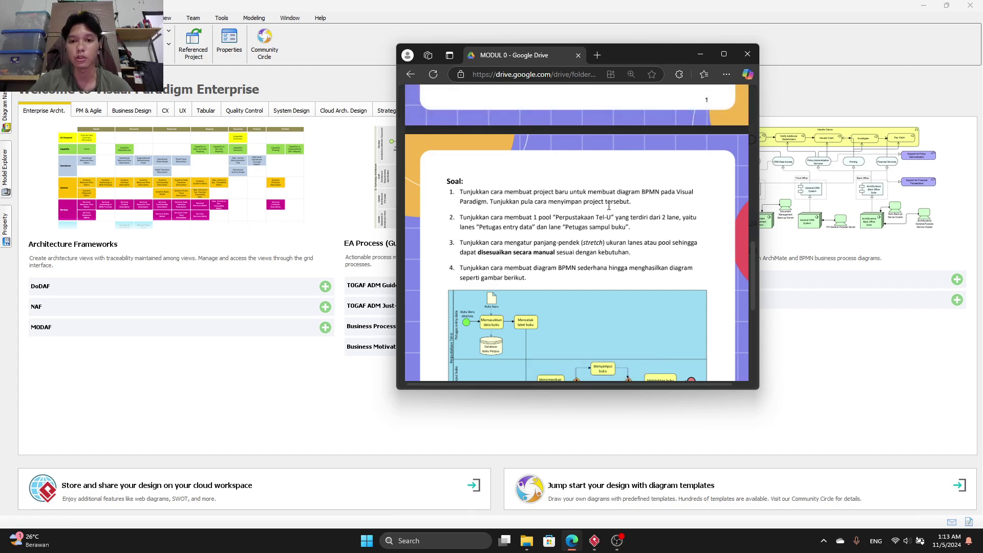
drag(701, 57, 661, 61)
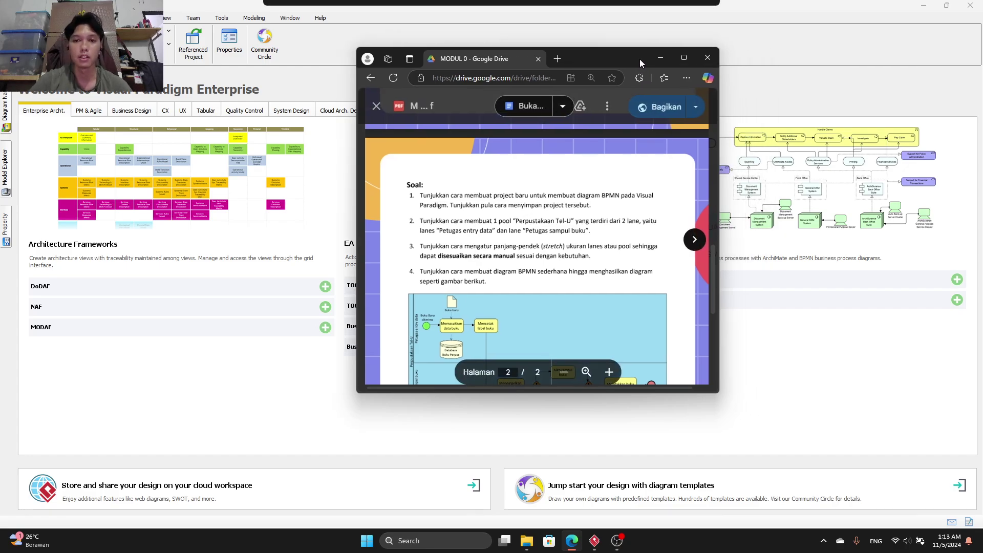
click(660, 59)
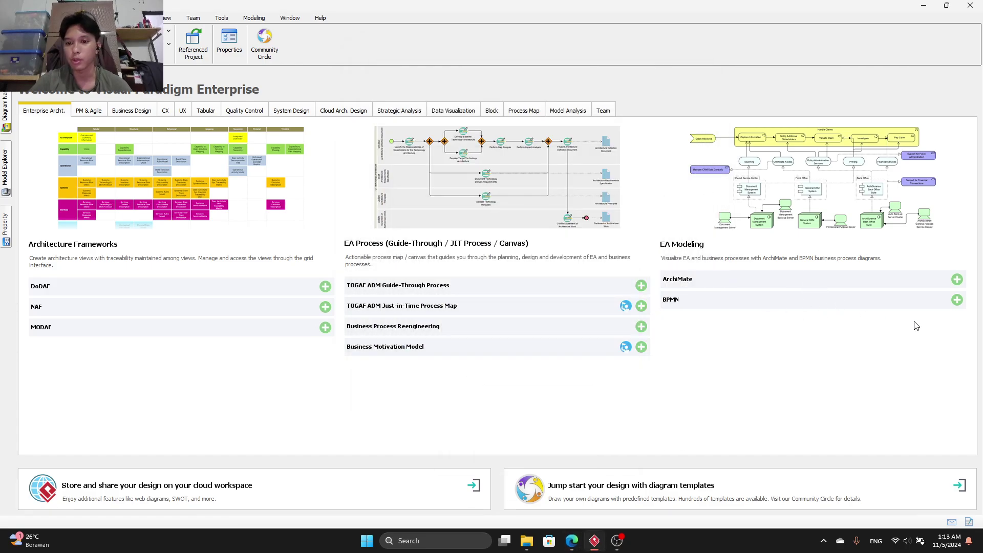
Create a blank BPMN Business Process Diagram named "Modul 0".
click(957, 299)
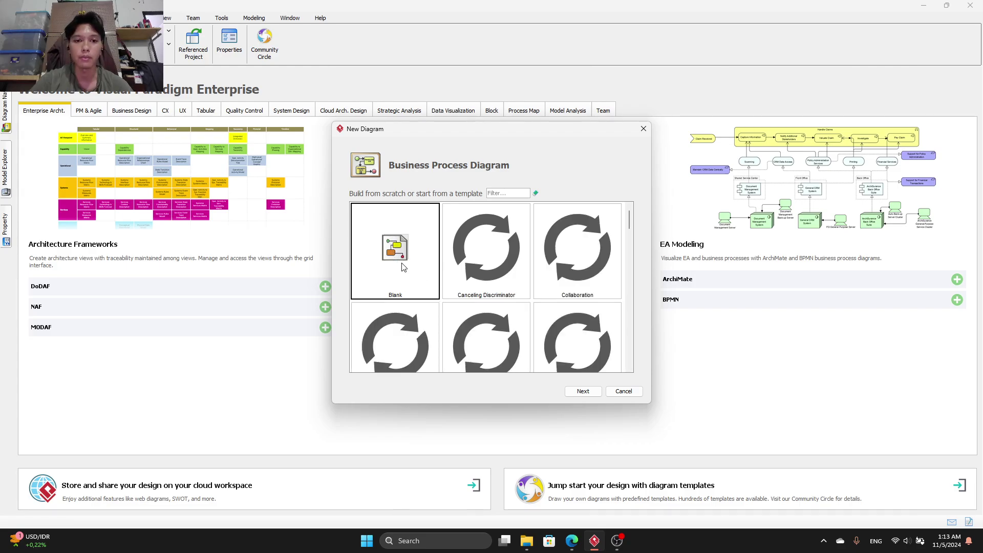
click(585, 392)
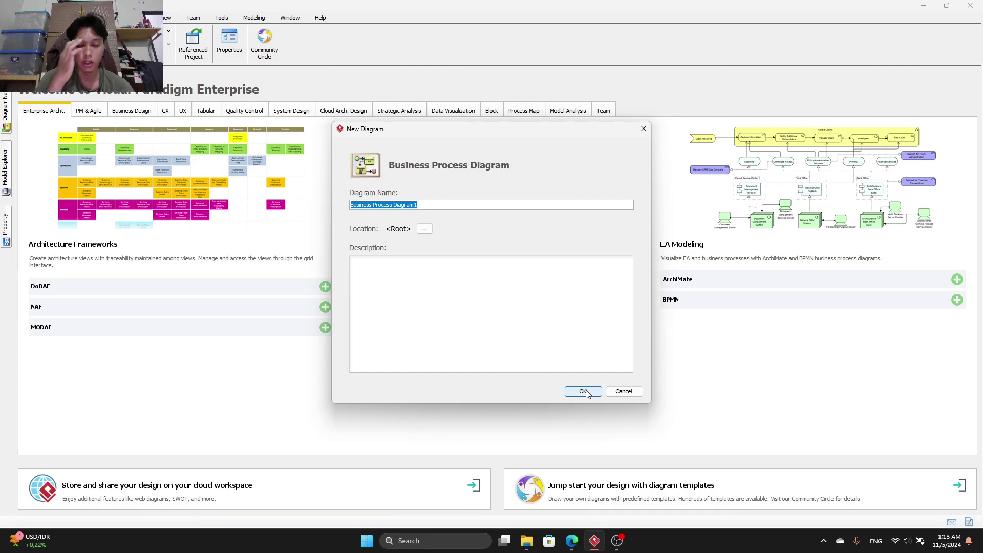
text(Modul 0)
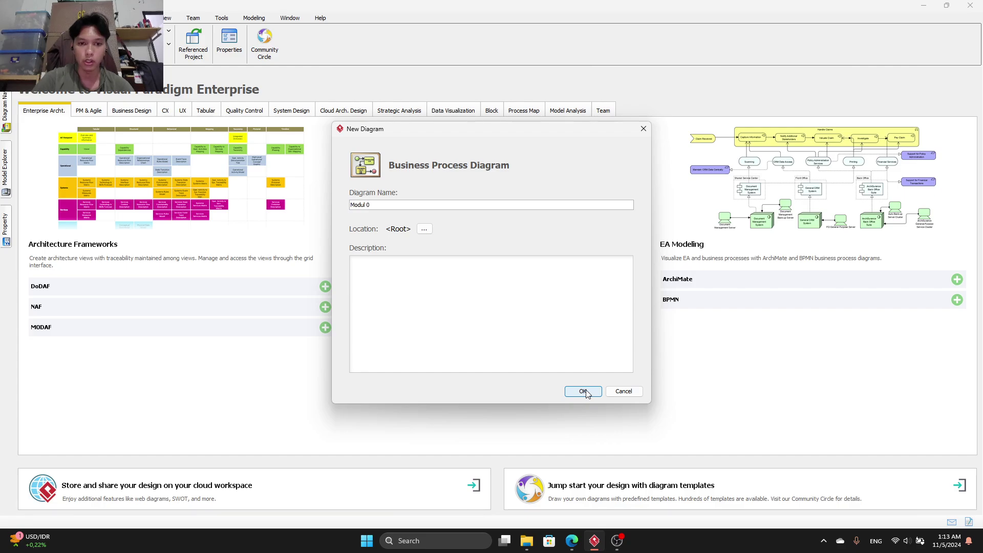
click(586, 393)
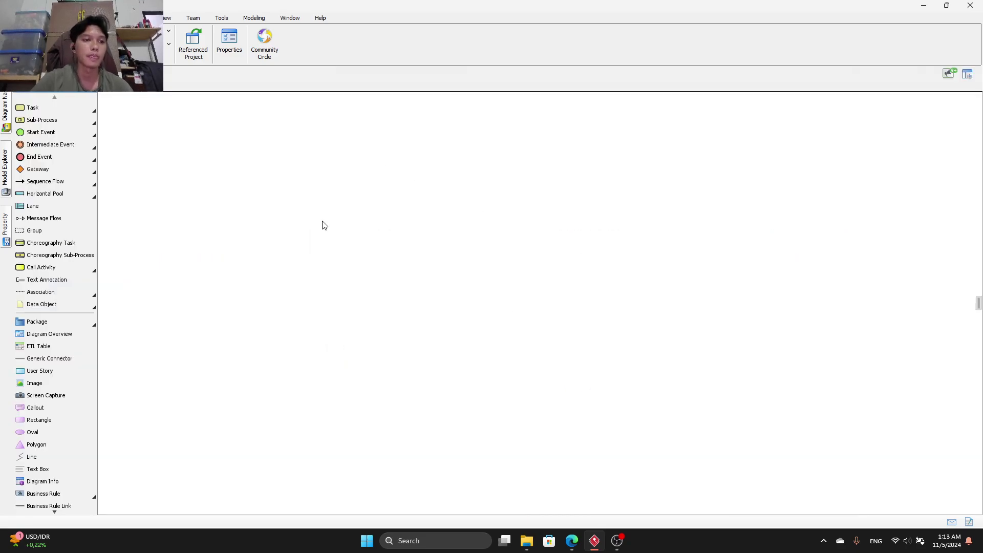
Check the pool requirement in the assignment, then add a pool with a lane to the canvas and name the pool "Perpustakaan Tel-U".
click(576, 546)
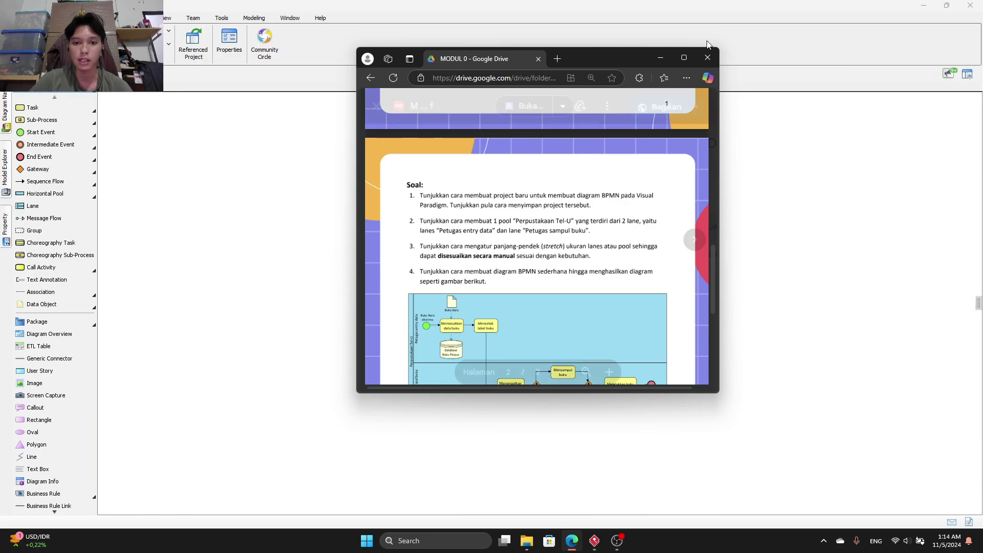
click(662, 60)
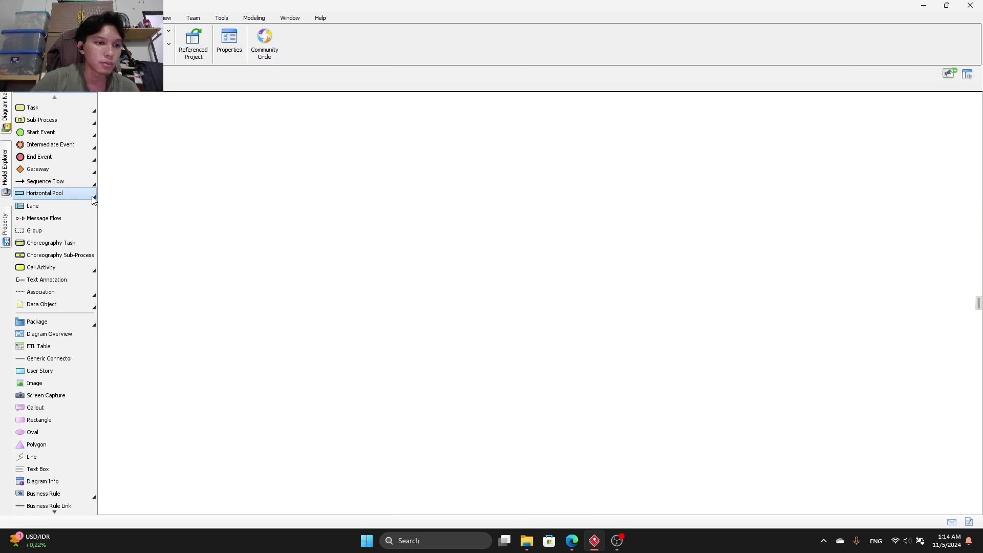
click(44, 206)
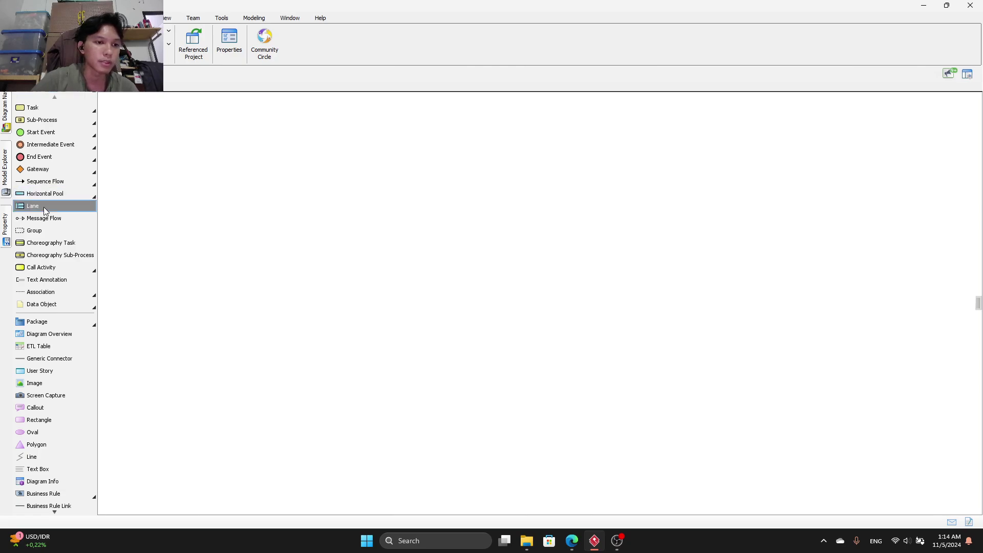
click(191, 194)
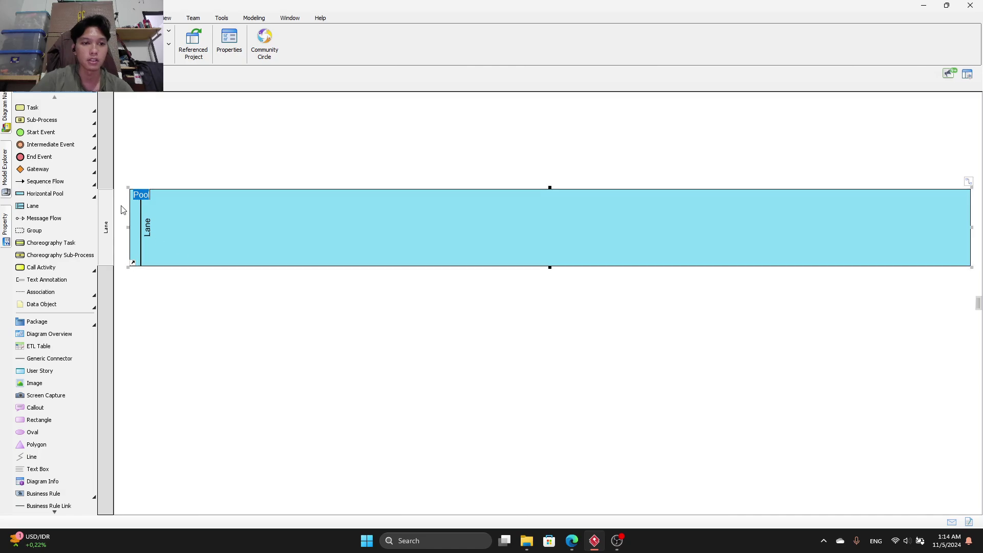
text(Pers)
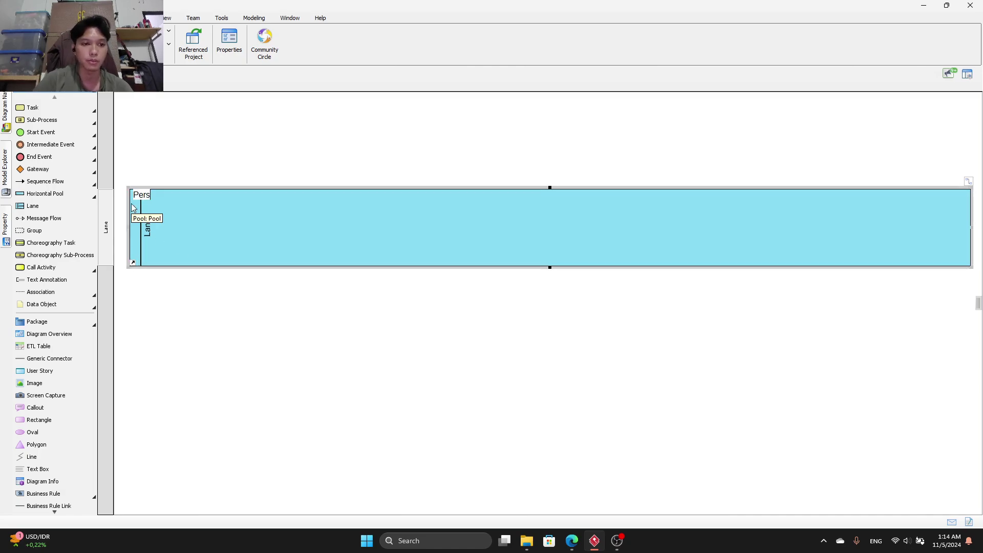
key(BackSpace)
text(pust)
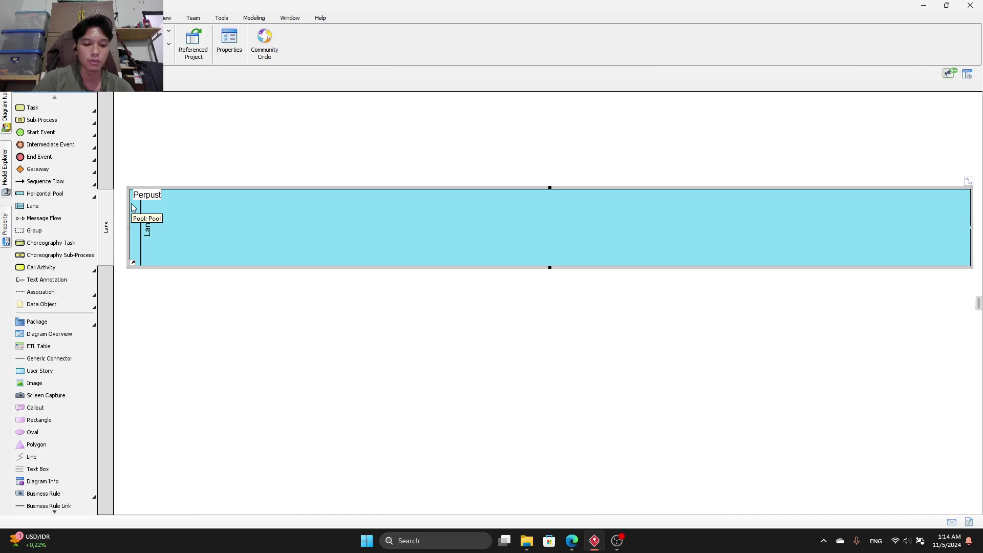
text(akaan Tel-U)
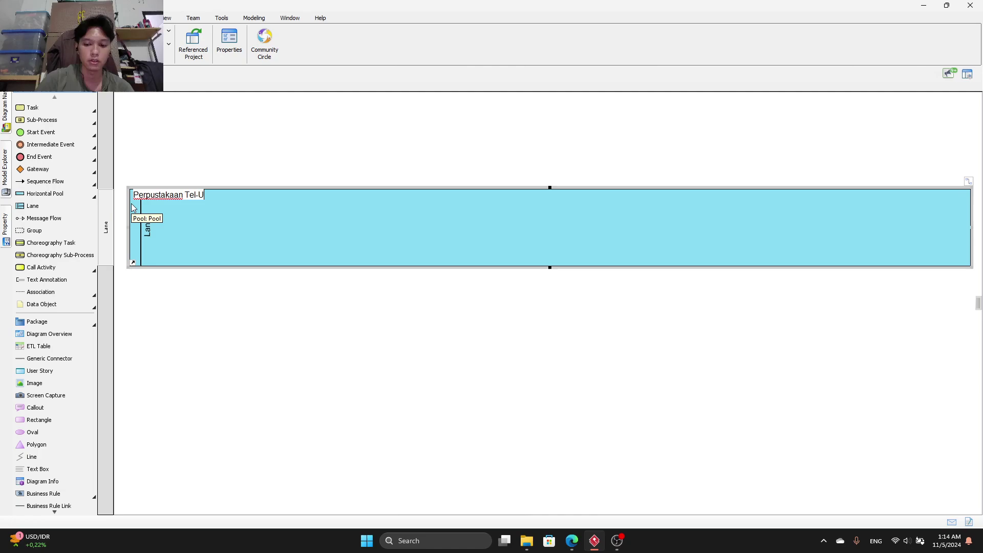
key(Return)
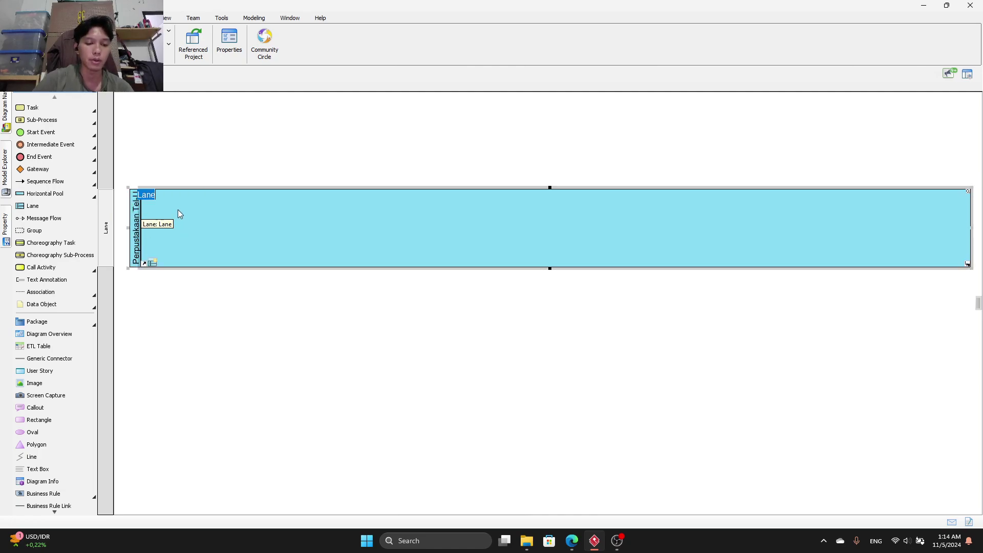
Name the first lane of the pool "Petugas Entry Data".
text(Petugas Entry)
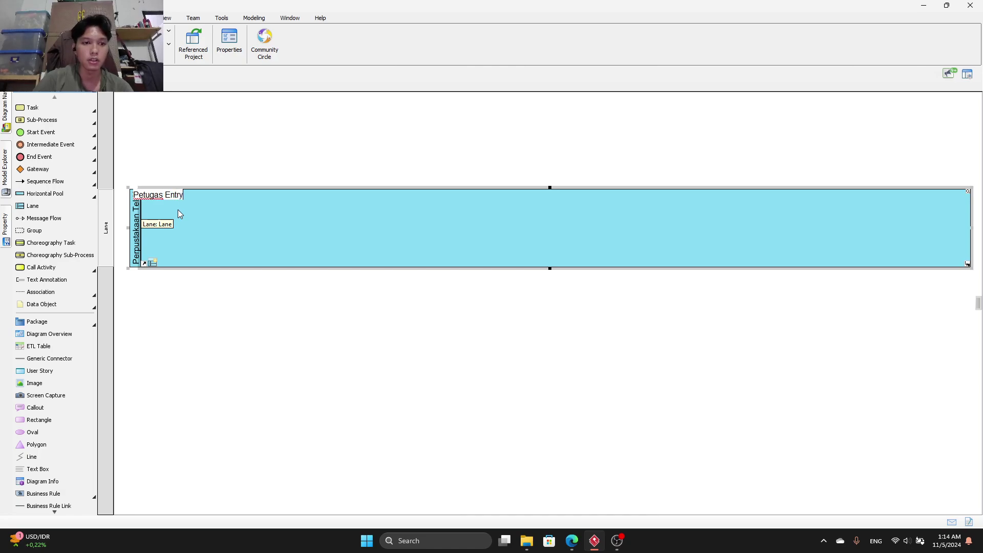
text( Data)
key(Return)
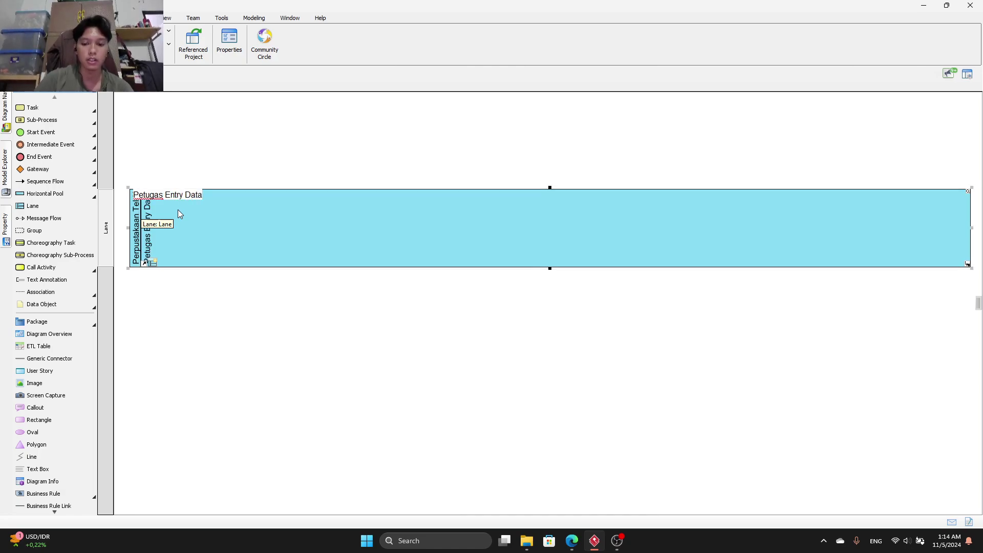
Add a second lane below the first one and name it "Petugas Sampul Buku", checking the name against the assignment.
click(153, 264)
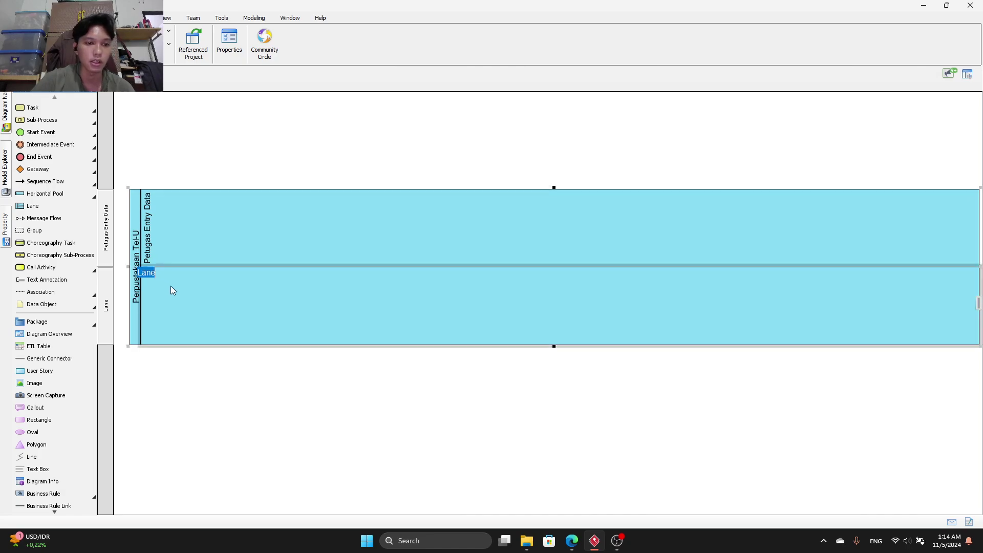
text(Pet)
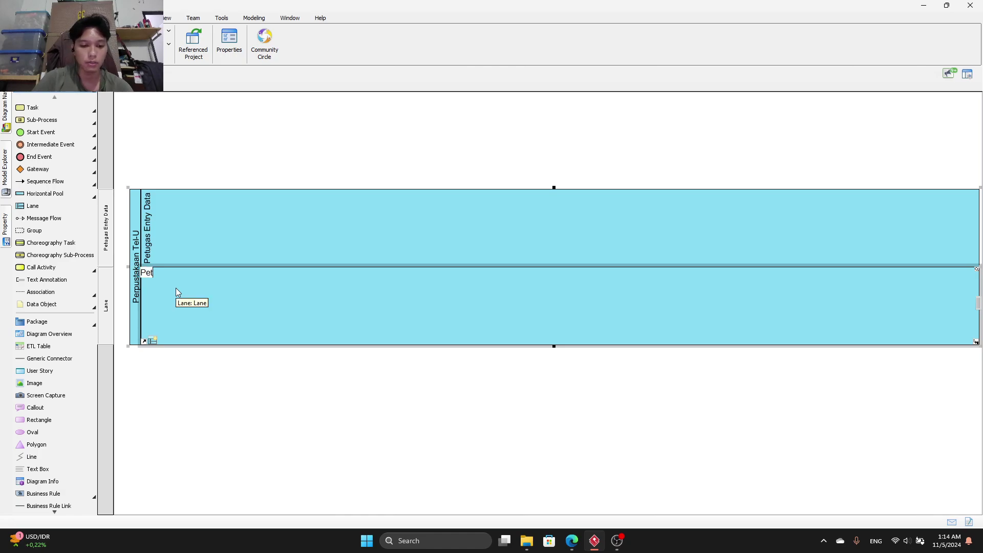
text(ugas)
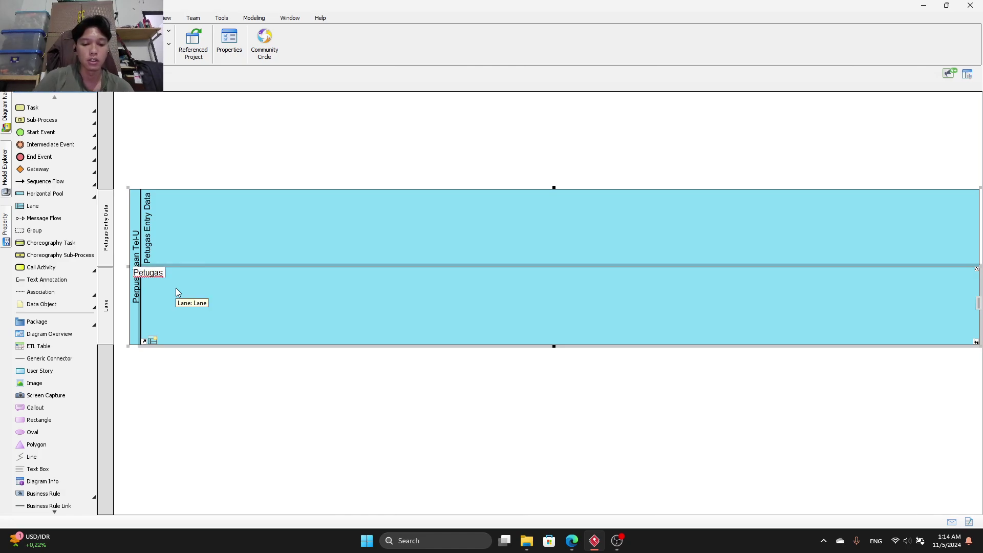
click(572, 542)
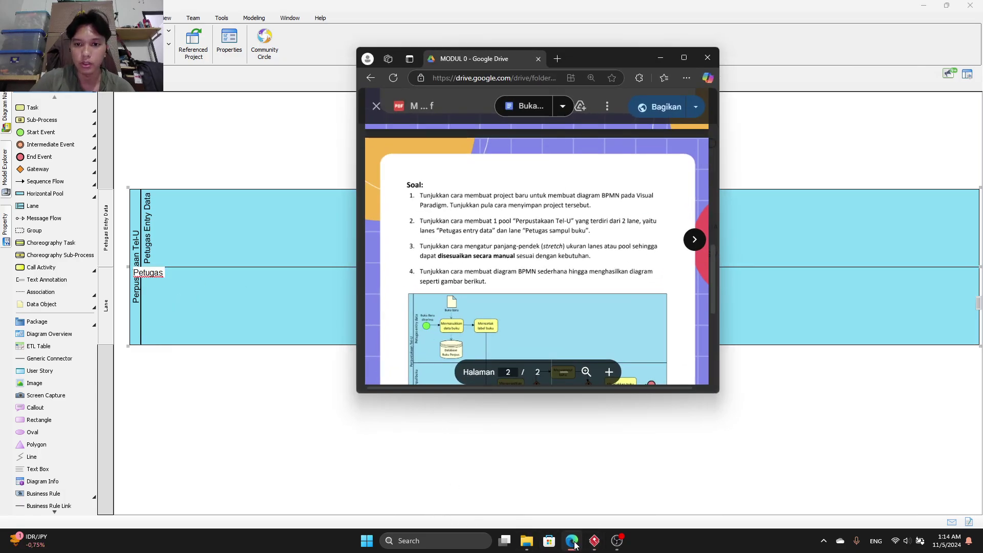
click(571, 543)
text(S)
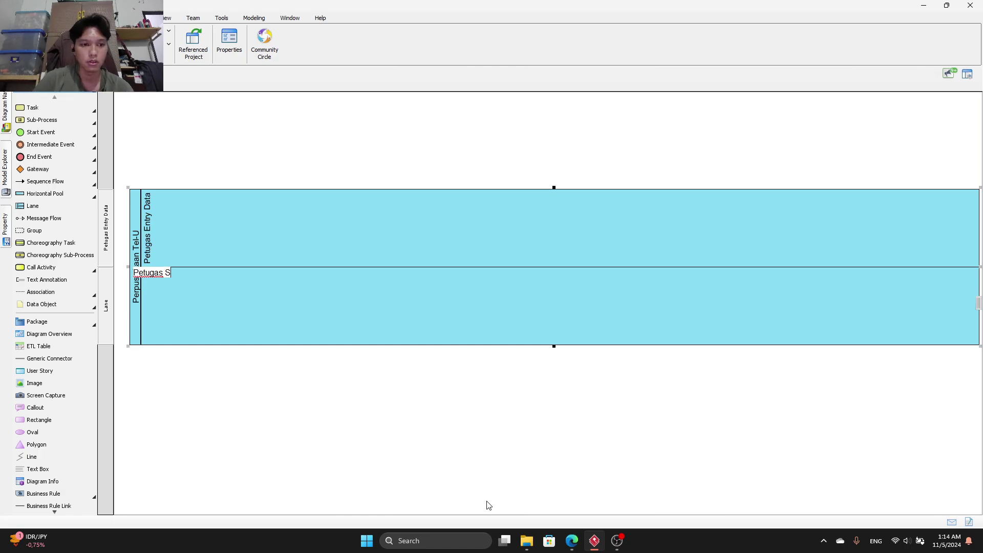
text(ampul Buku)
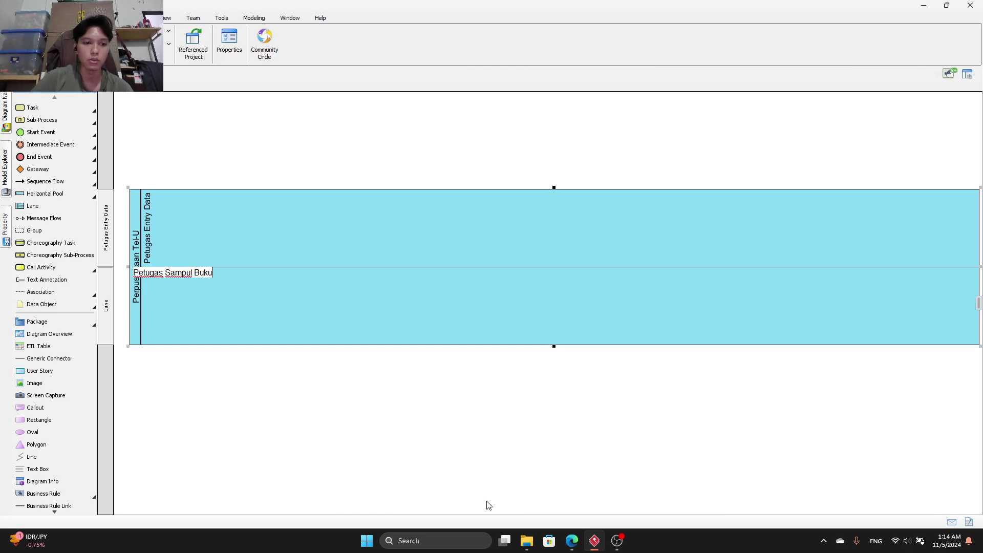
key(Return)
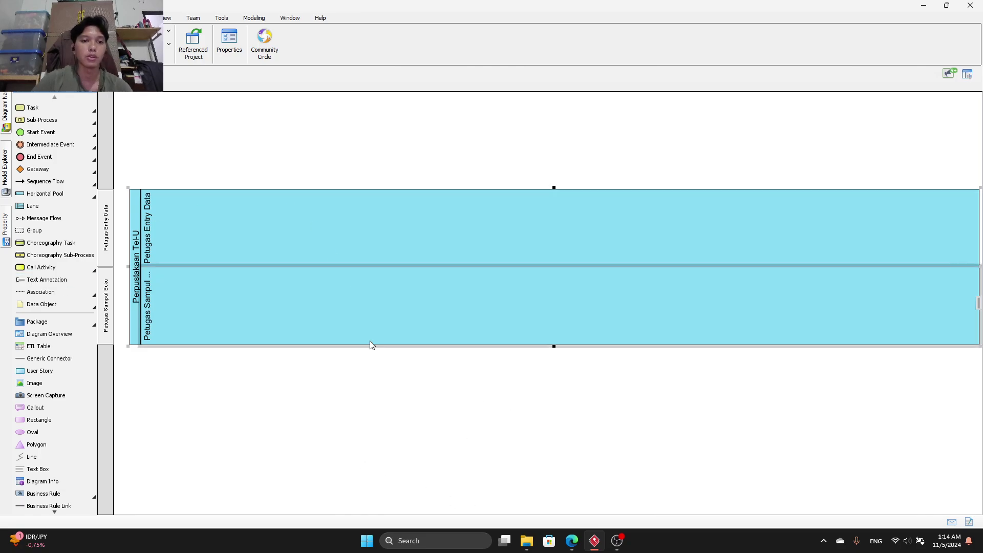
Check the stretching requirement in the assignment and enlarge both lanes of the pool to roughly equal, taller heights.
click(571, 540)
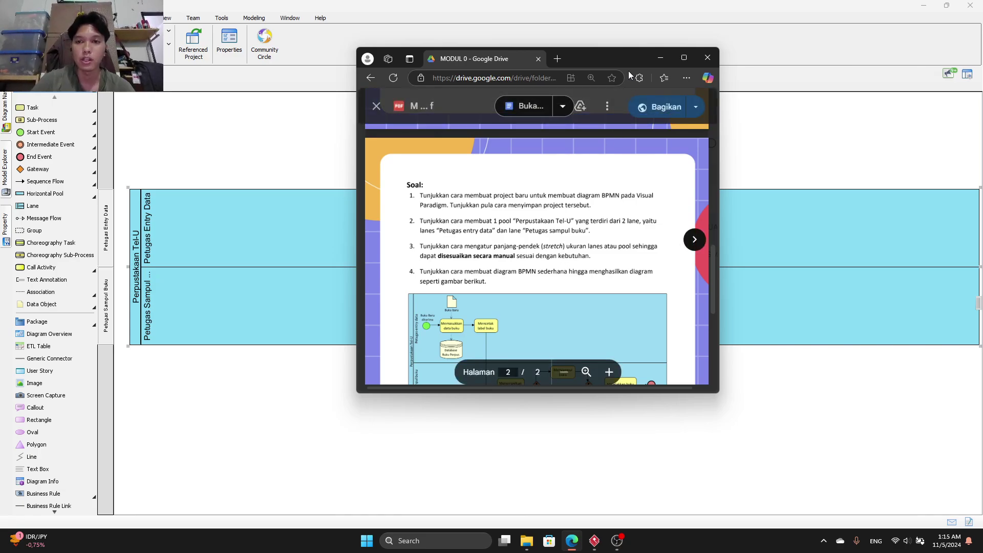
click(658, 60)
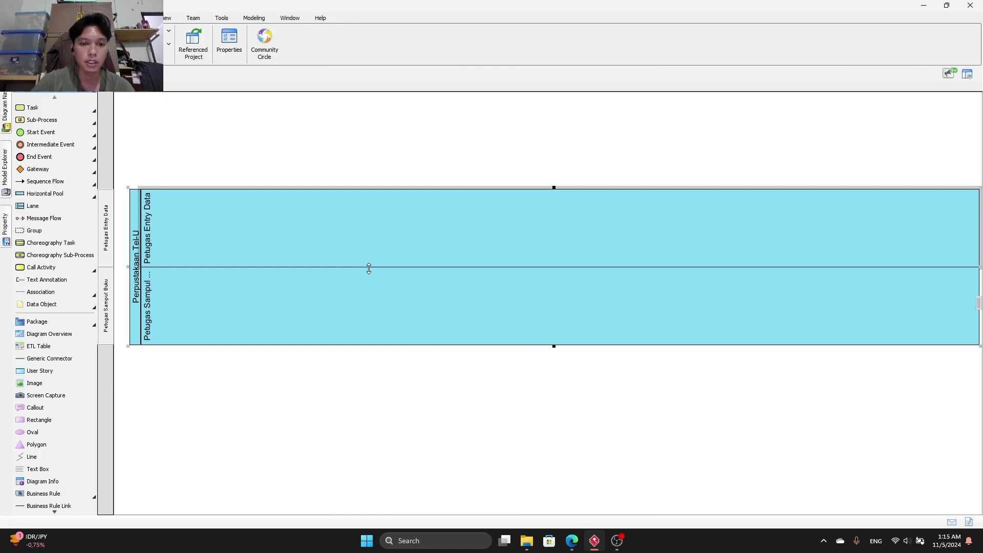
drag(363, 268, 363, 300)
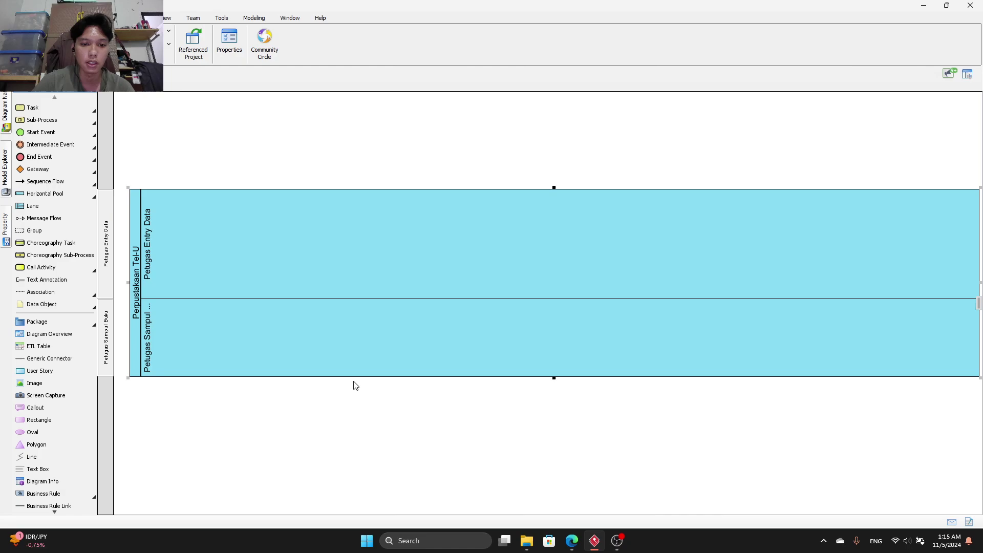
drag(359, 380, 355, 413)
drag(385, 301, 384, 303)
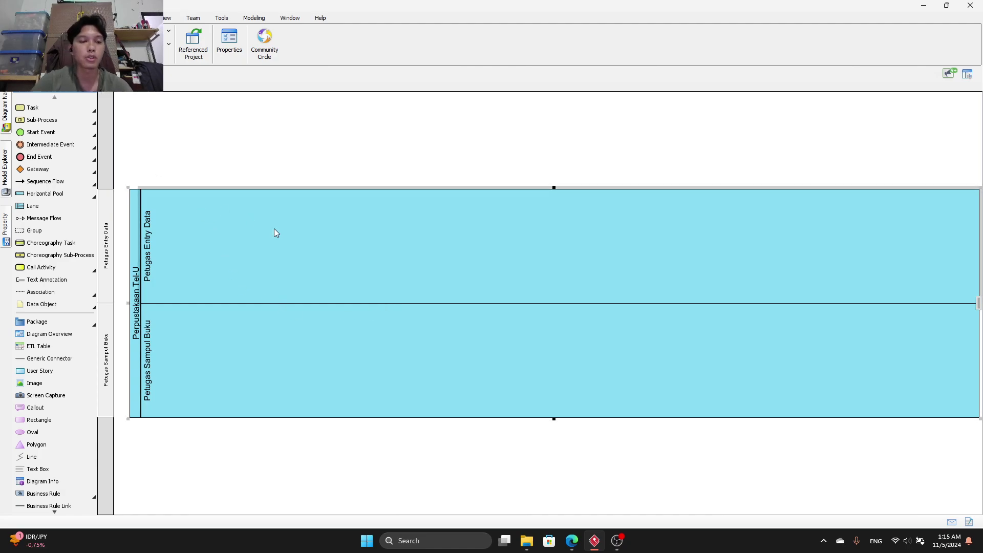
click(329, 250)
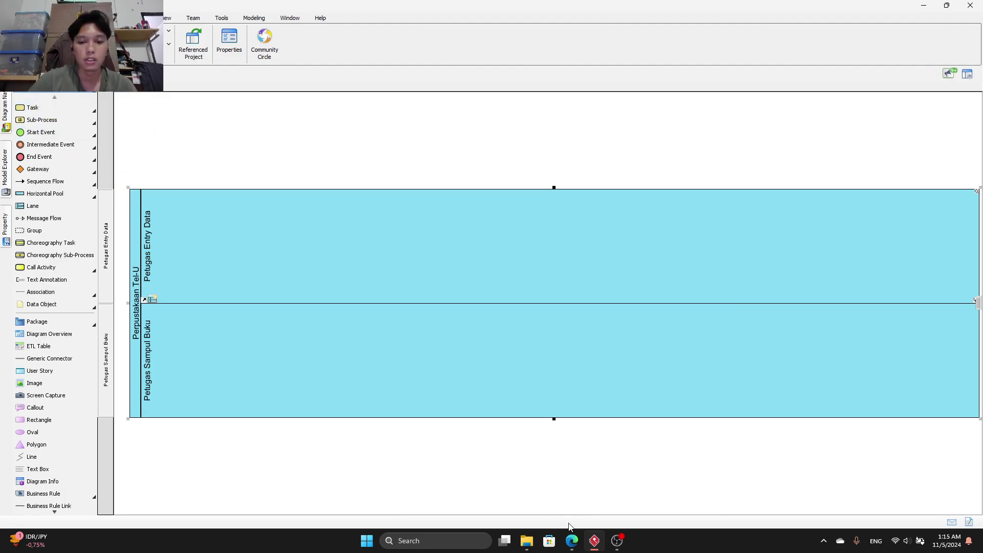
Examine the sample BPMN diagram under question 4 of the assignment PDF, enlarging the page to read its elements.
click(572, 540)
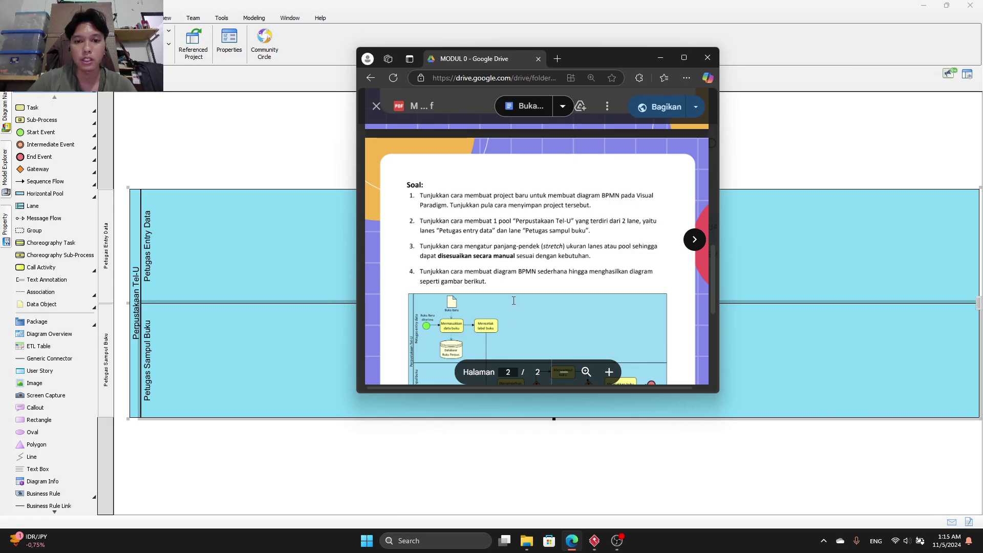
scroll(515, 290, down, 2)
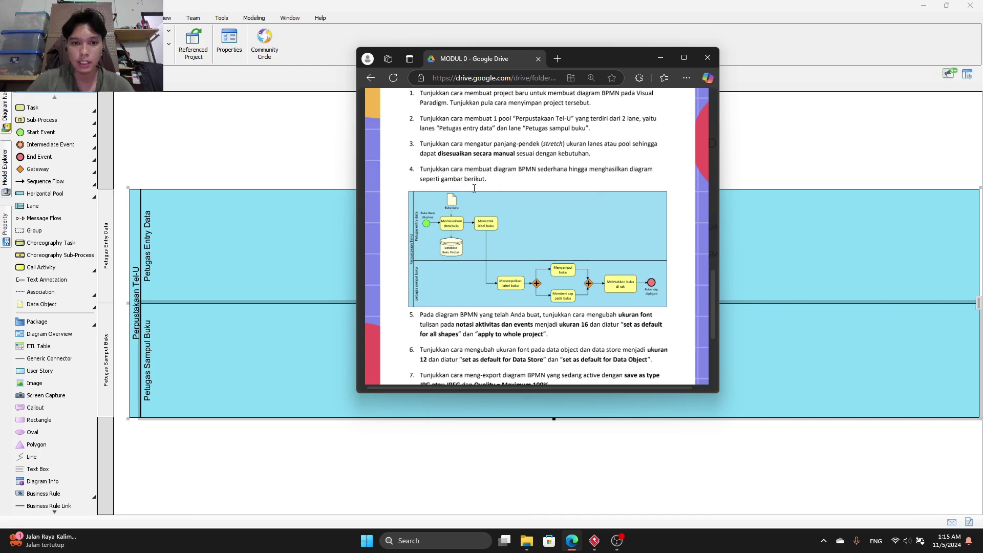
scroll(486, 194, down, 1)
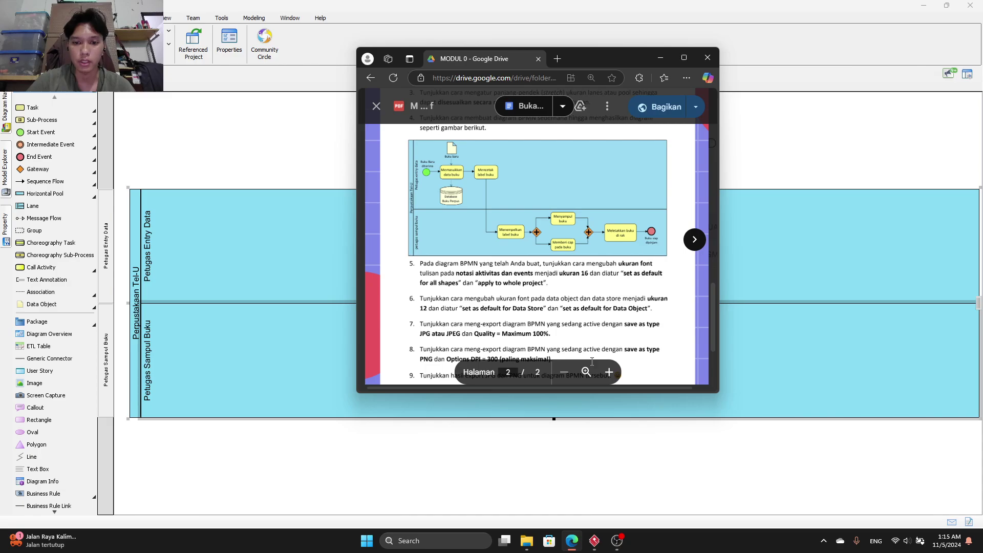
click(586, 373)
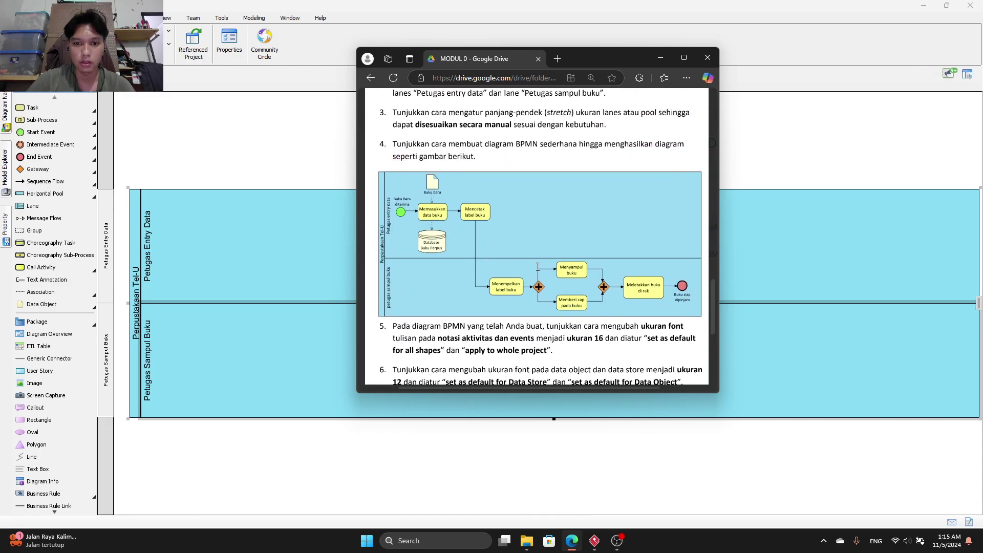
click(586, 373)
click(608, 373)
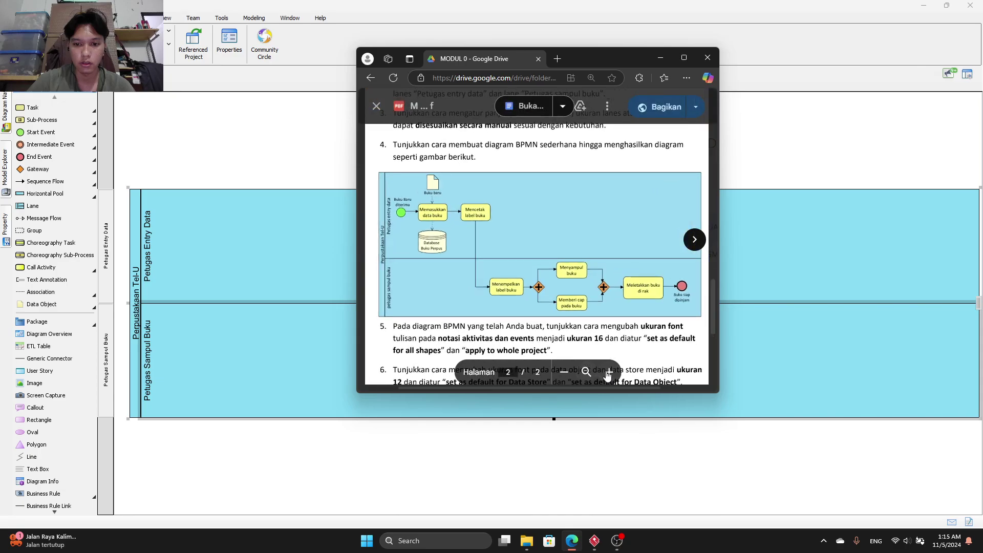
click(608, 373)
click(563, 372)
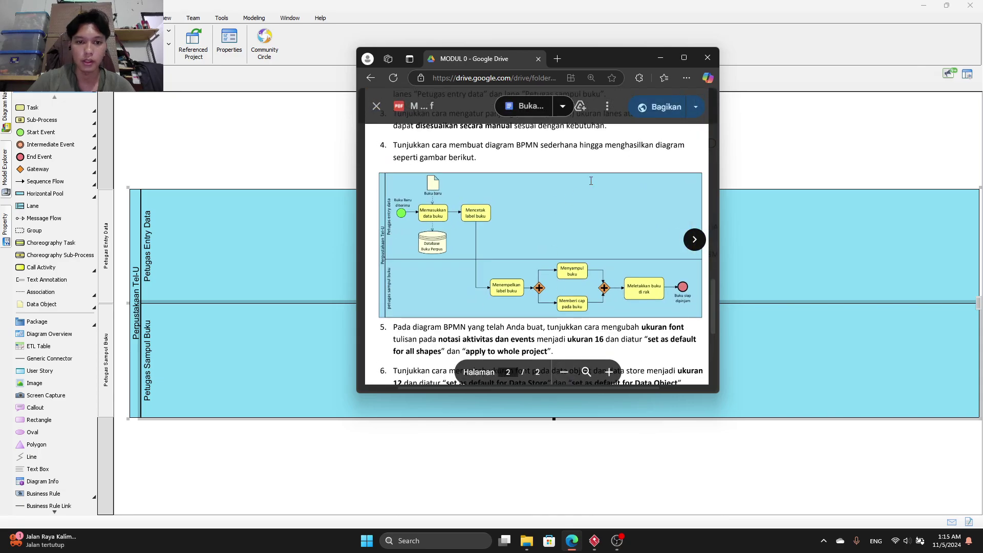
drag(624, 57, 589, 64)
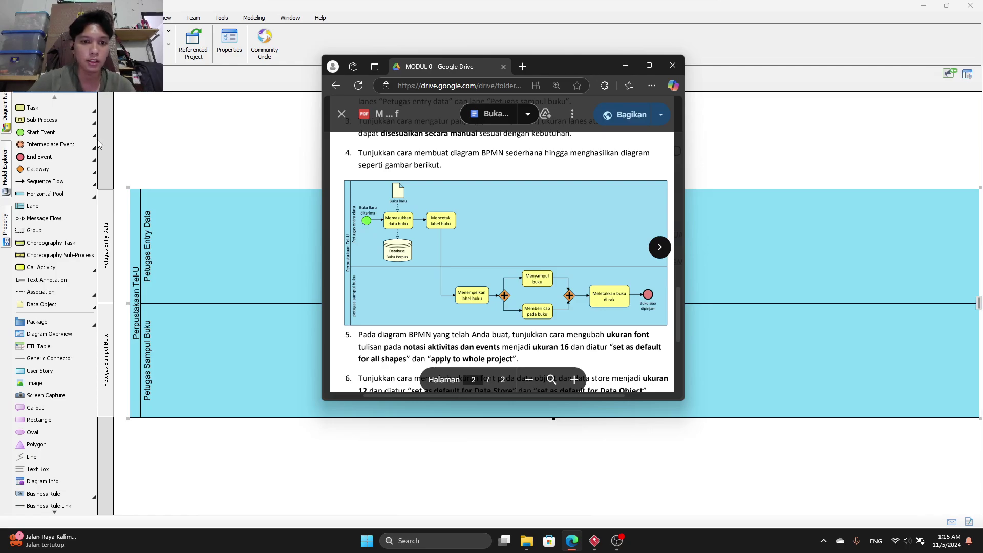
Add a start event named "Buku Baru Diterima" near the start of the Petugas Entry Data lane and enlarge its circle.
click(44, 133)
click(221, 251)
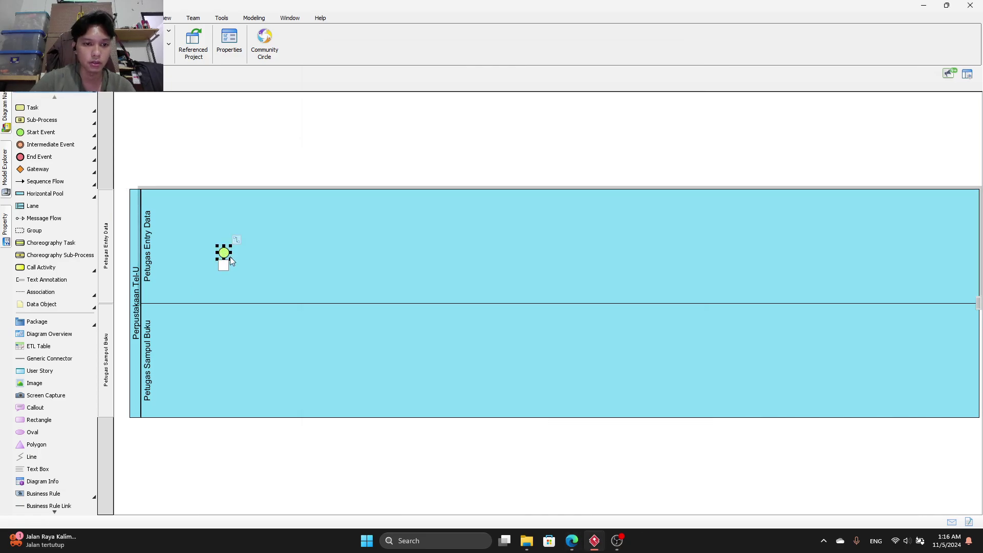
text(Buku Baru D)
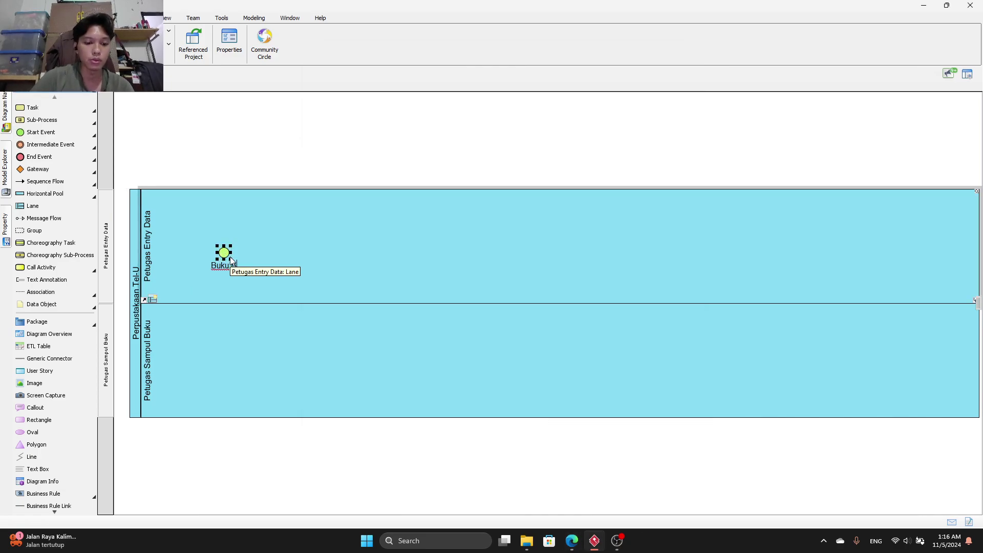
text(iterima)
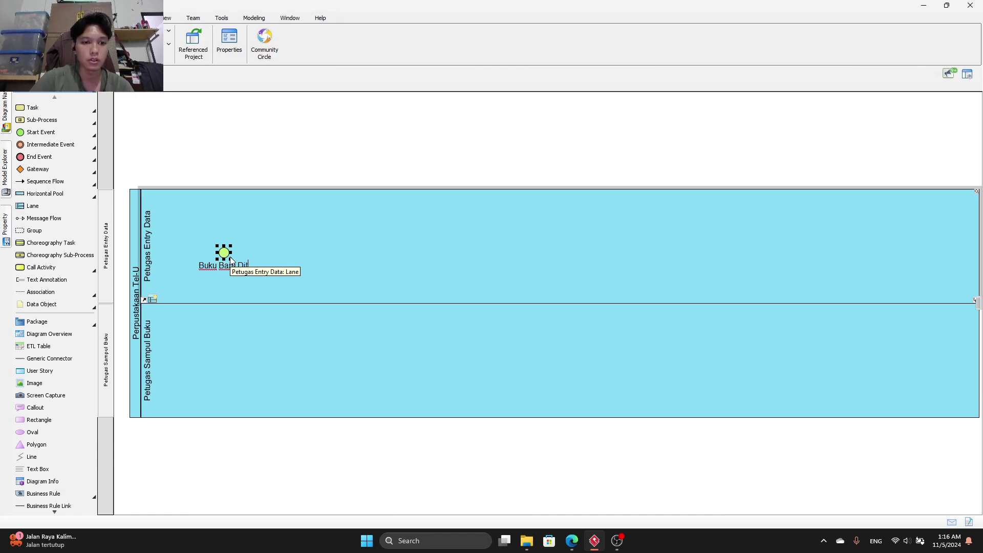
key(Return)
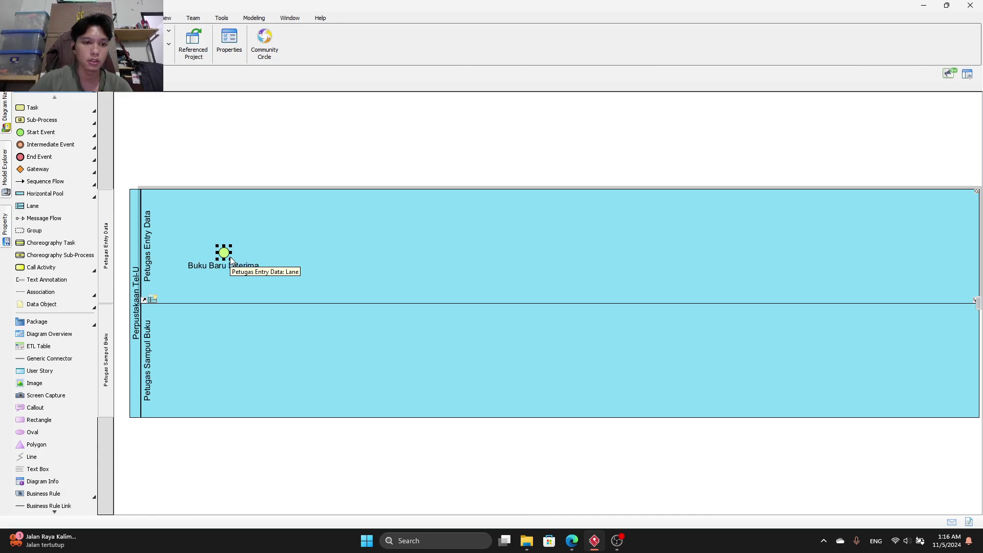
mouse_move(230, 262)
mouse_down()
mouse_move(262, 279)
mouse_move(239, 267)
mouse_up()
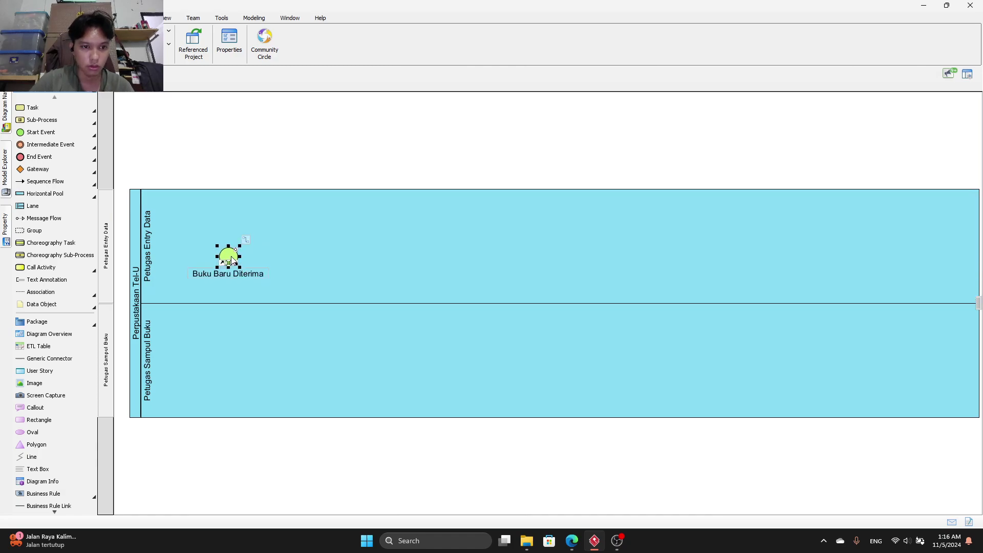
key(ctrl+z)
Increase the height of both lanes and shift the start event slightly left and down within the Petugas Entry Data lane.
click(281, 305)
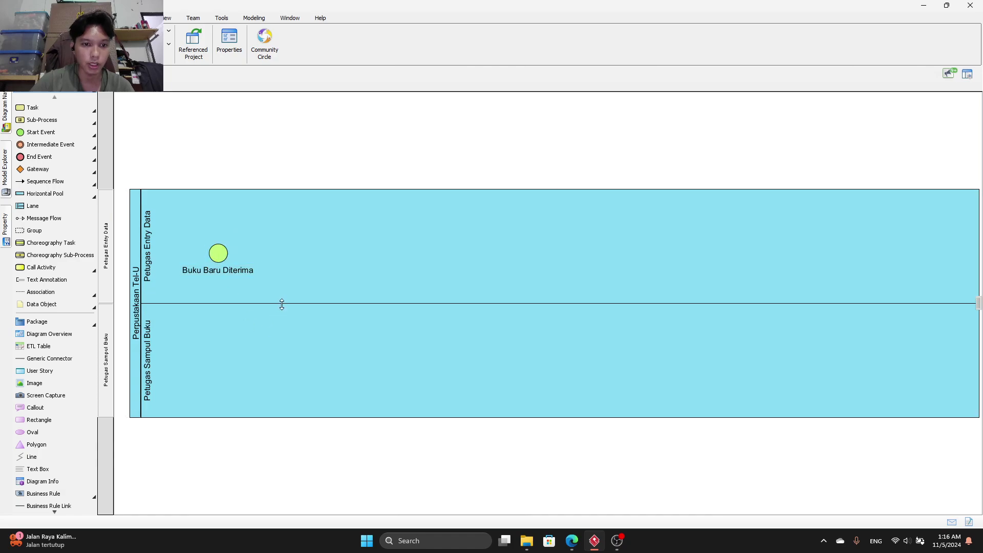
drag(280, 305, 281, 330)
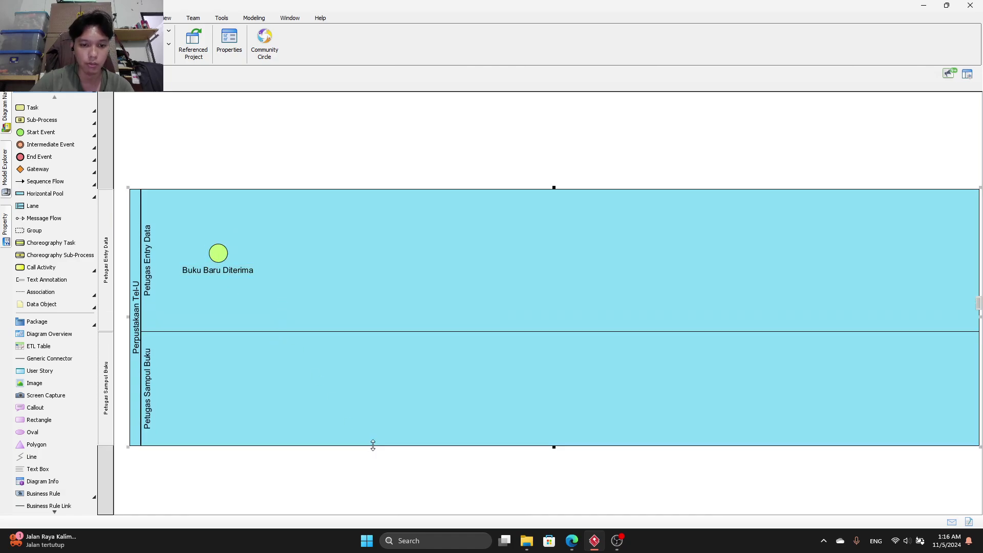
drag(372, 444, 370, 461)
drag(212, 258, 201, 264)
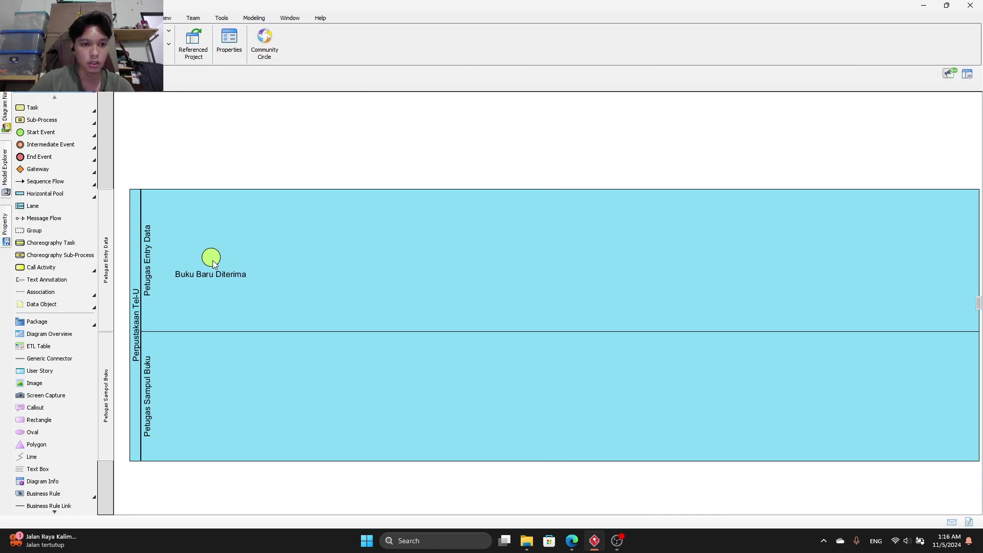
Add a task named "Memasukan Data Buku" to the right of the start event, checking its label against the sample diagram.
click(46, 107)
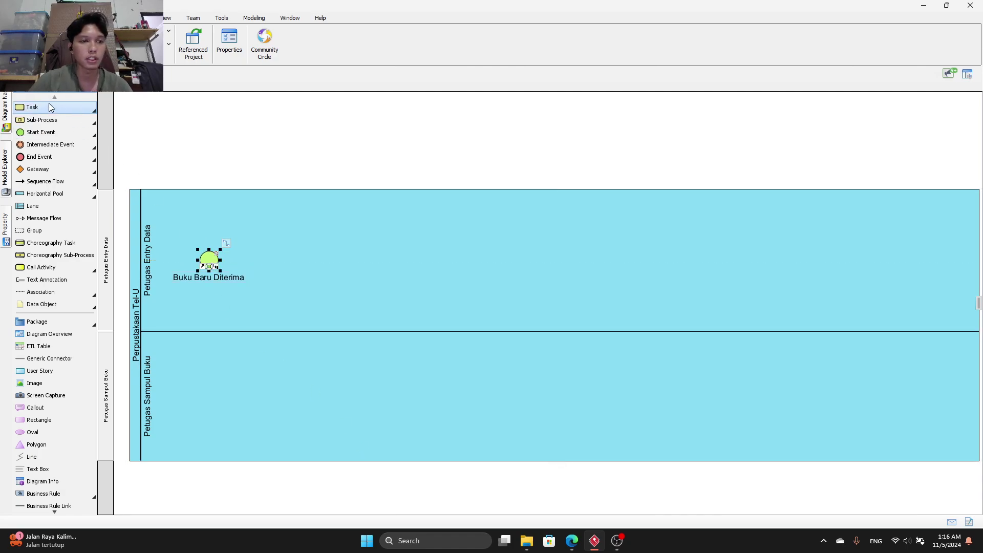
click(302, 260)
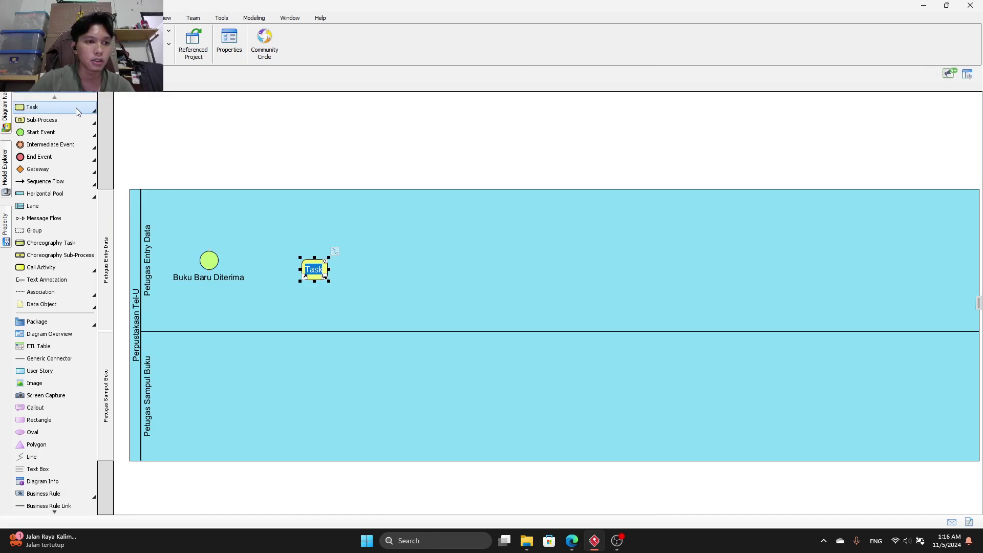
click(569, 546)
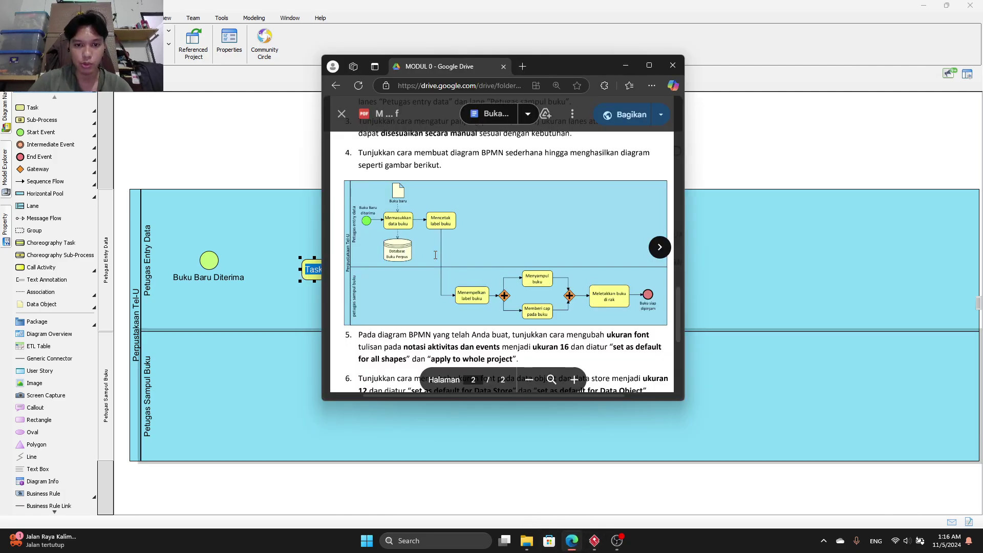
click(571, 541)
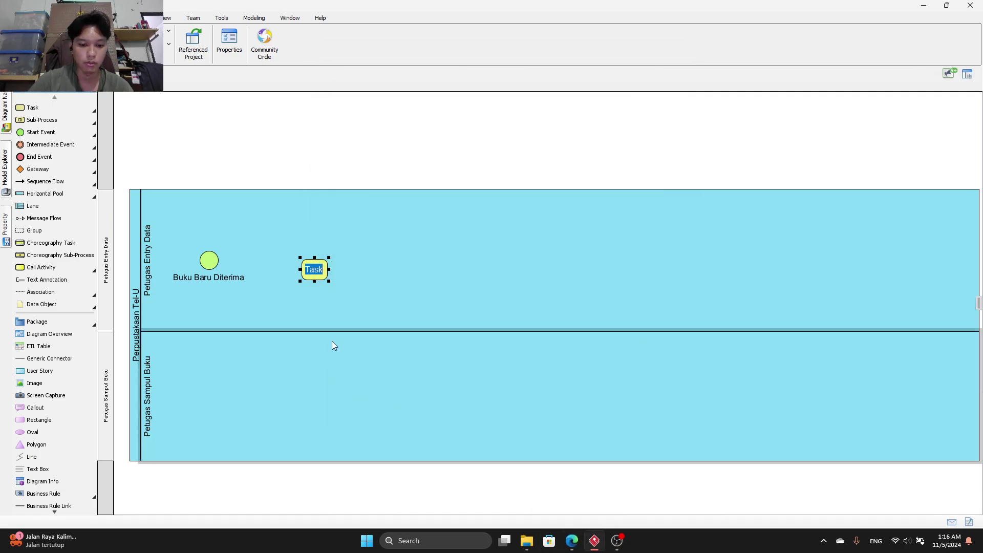
text(Memasukan )
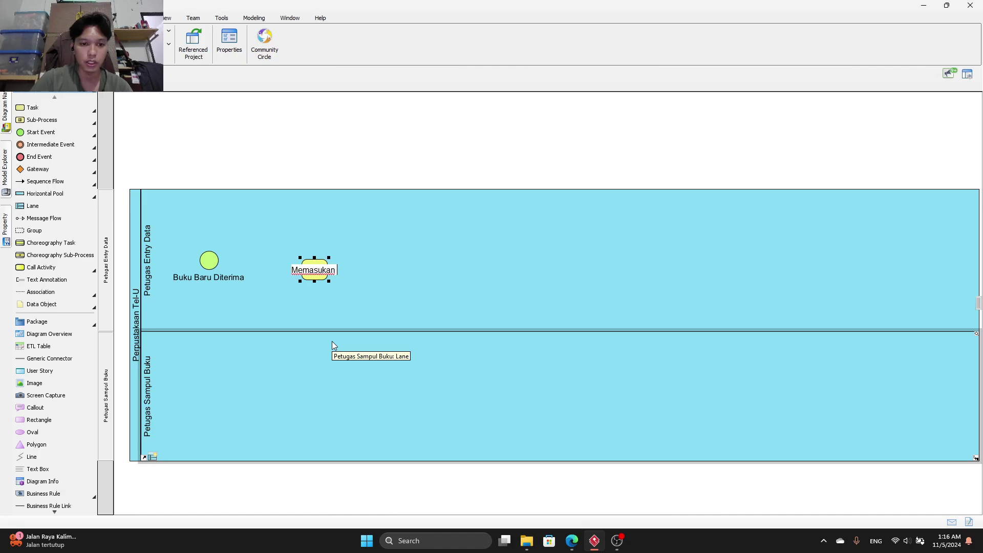
text(Data Buku)
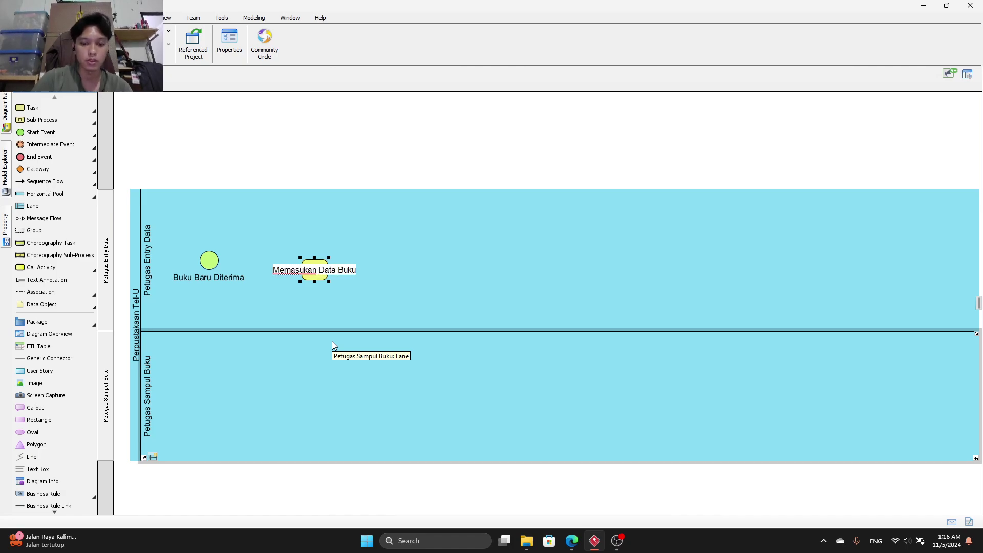
key(Return)
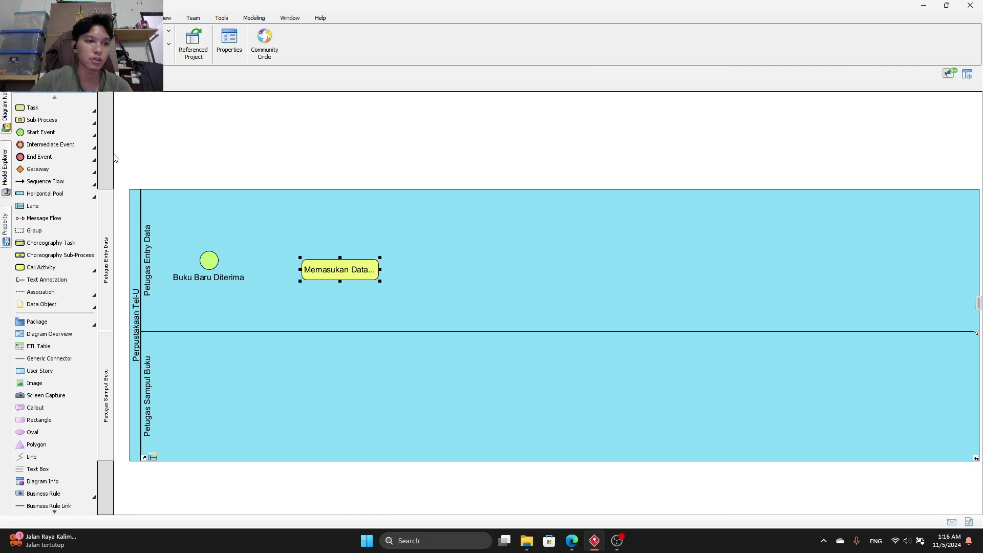
Add a second task named "Mencetak Label Buku" to the right of the first task, checking its label against the sample.
click(33, 107)
click(444, 267)
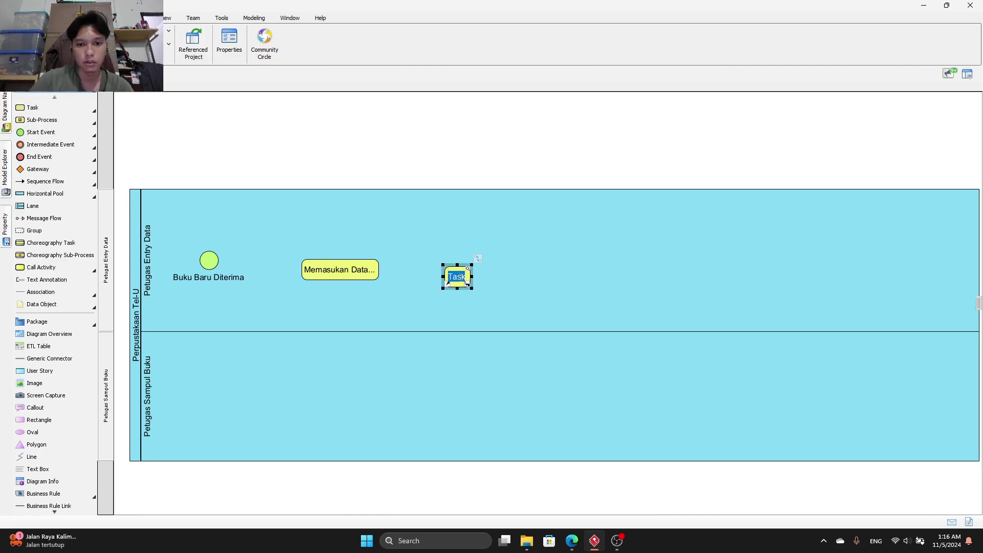
click(573, 542)
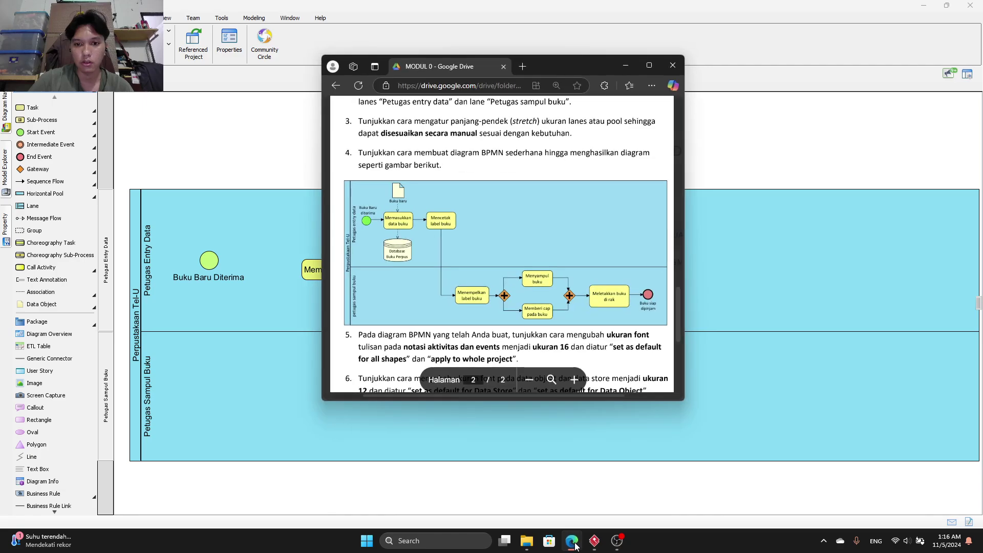
click(572, 541)
text(M)
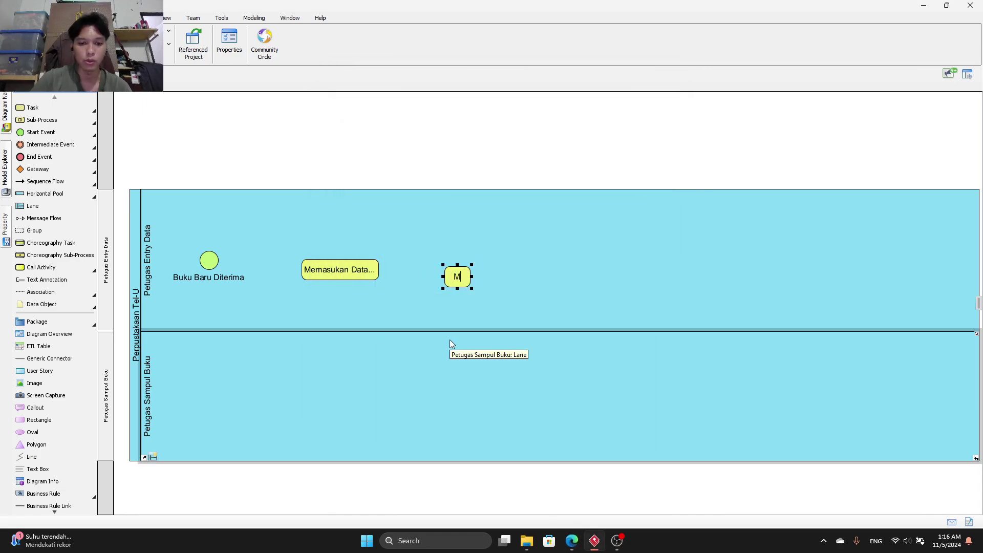
text(encetak)
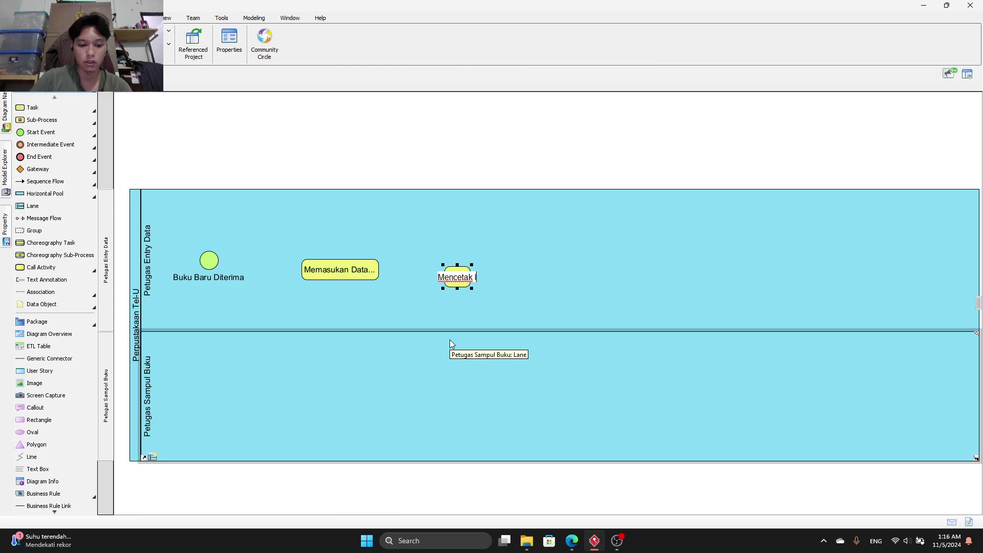
text( Label)
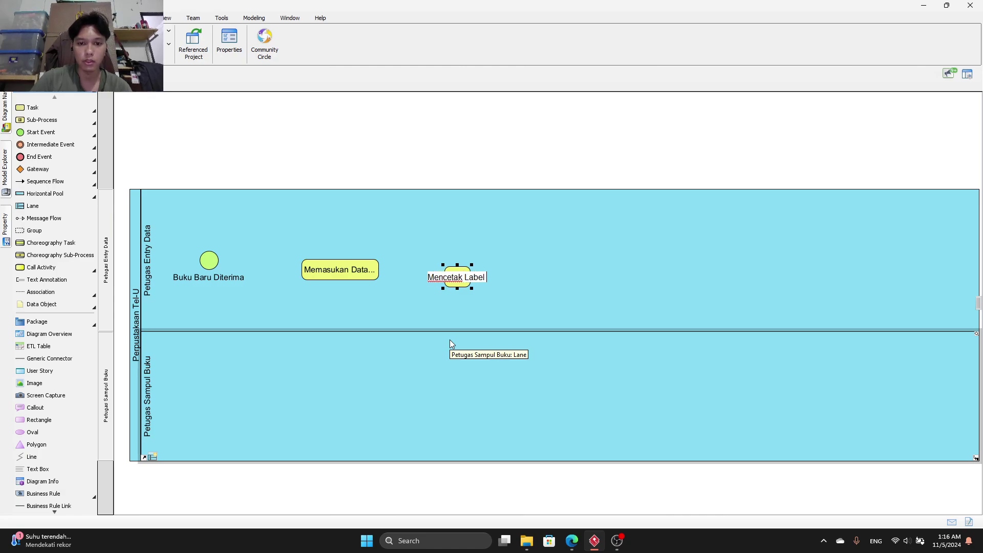
text( Buku)
key(Return)
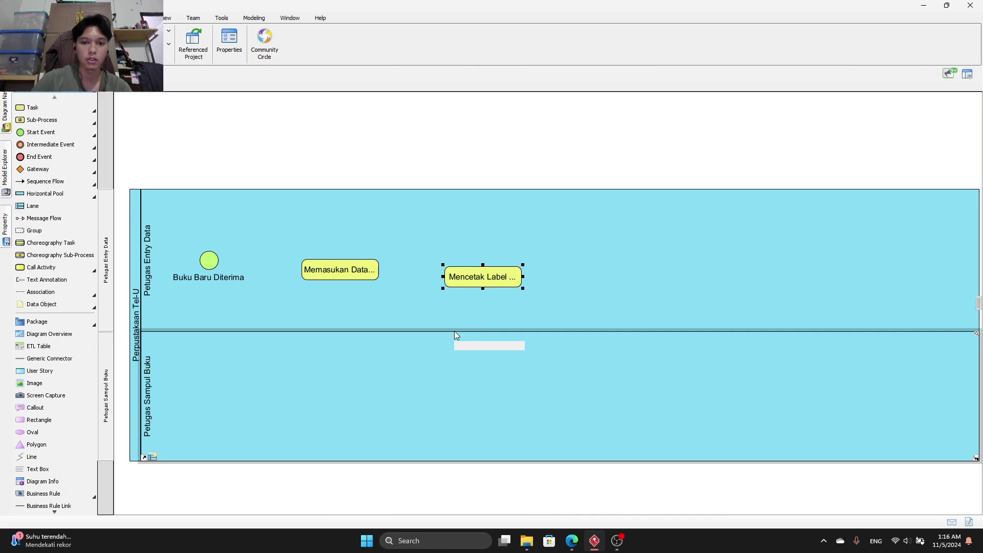
Resize both tasks to be narrower and taller so their names fit on two lines, and move them closer to the start event.
drag(443, 288, 453, 303)
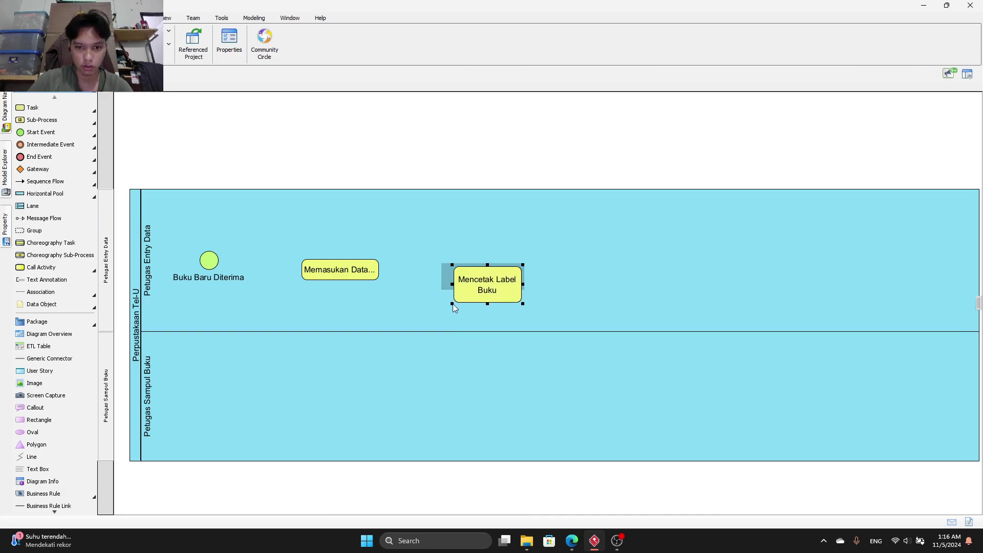
click(331, 277)
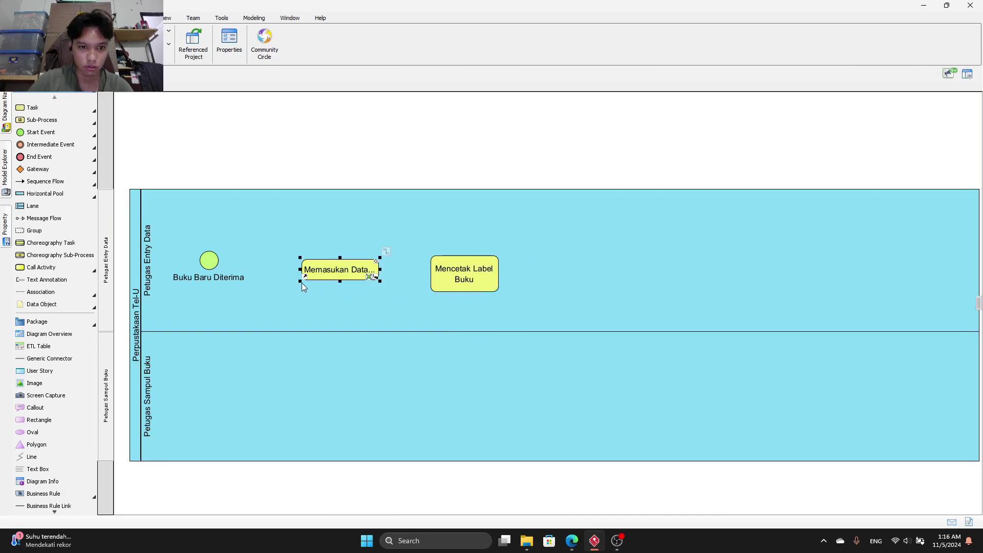
drag(302, 282, 326, 261)
drag(473, 278, 444, 266)
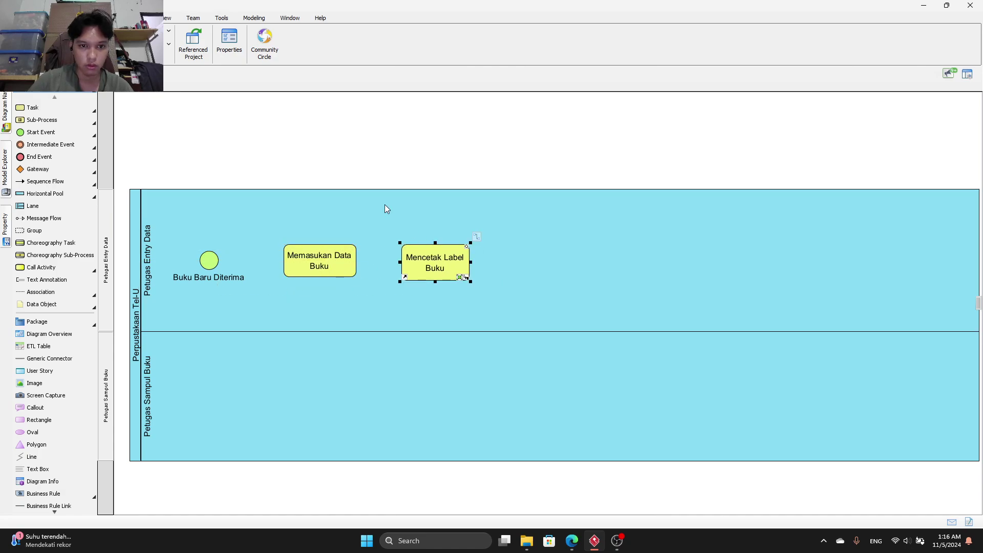
Add a data object named "Buku Baru" above the "Memasukan Data Buku" task, following the sample diagram.
click(580, 547)
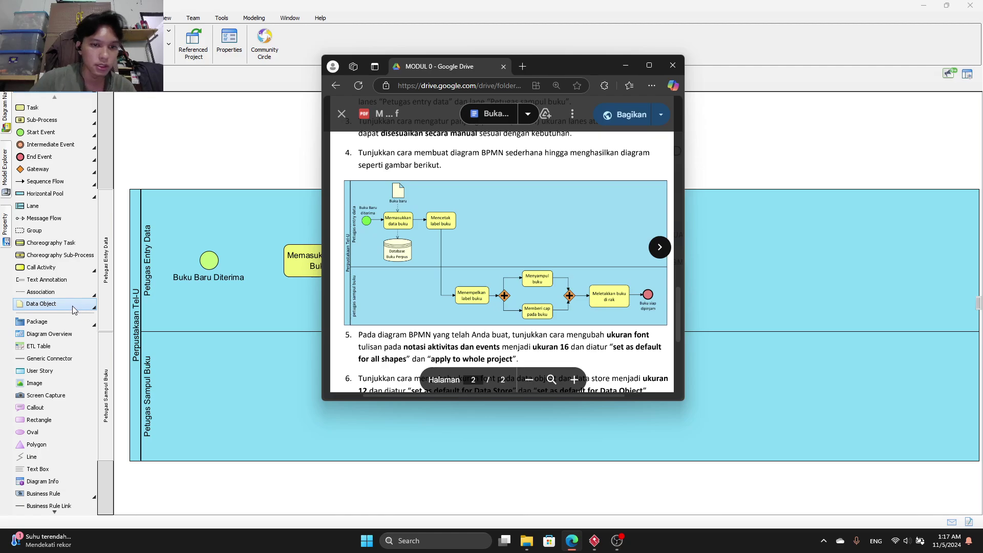
click(53, 306)
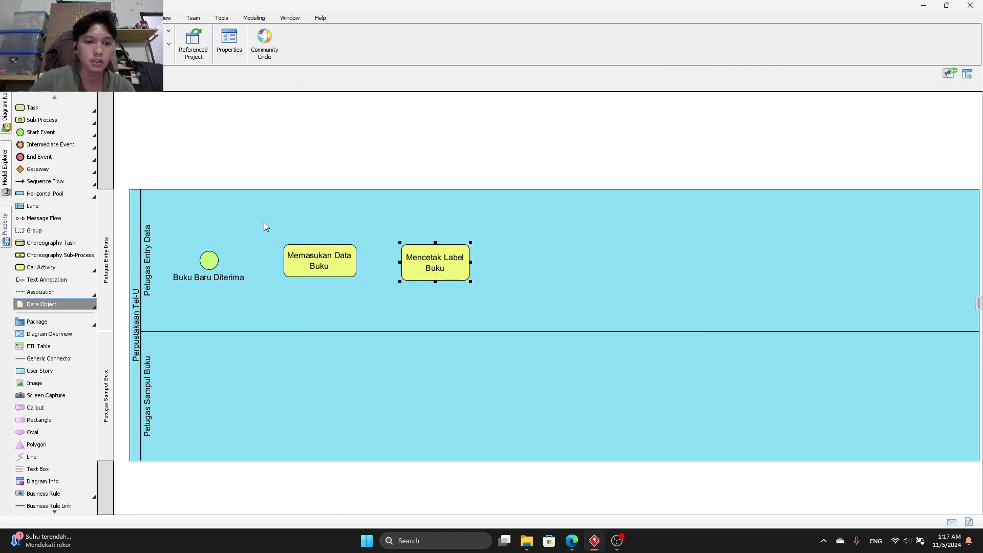
click(322, 207)
text(B)
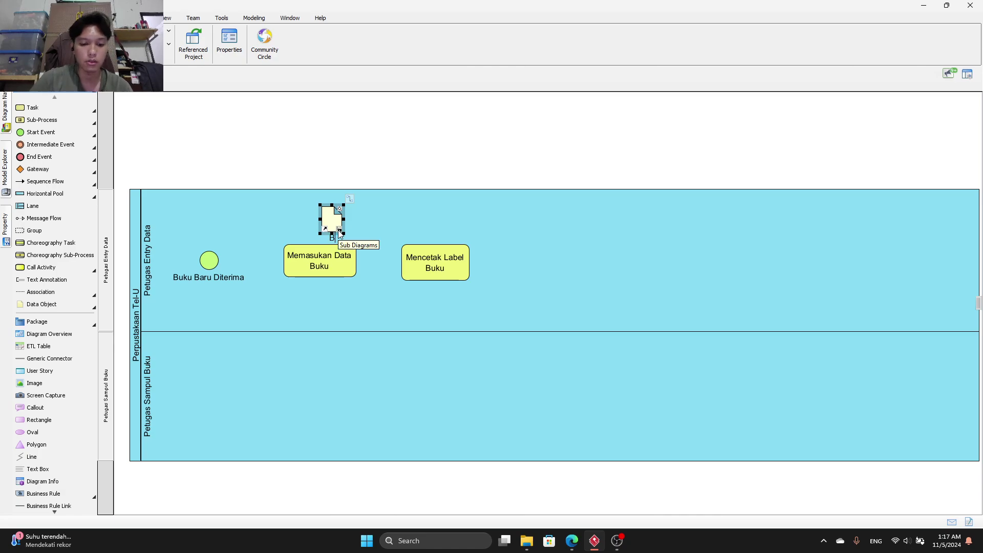
text(uku Baru)
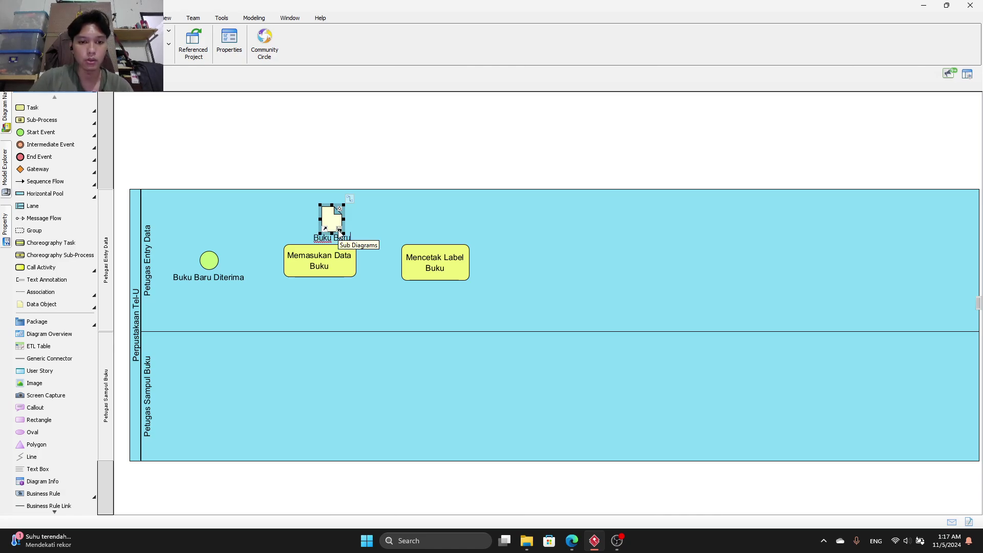
key(Return)
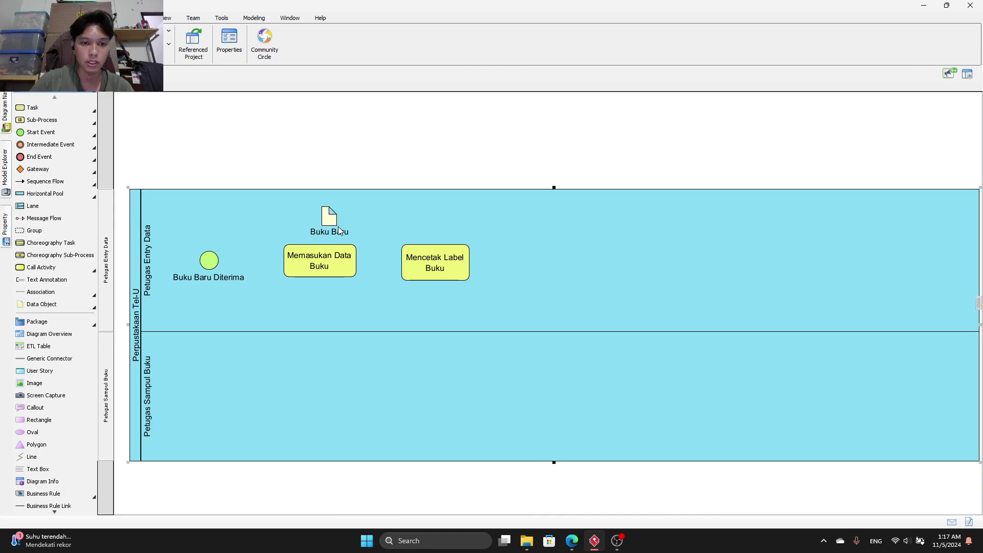
drag(337, 231, 334, 228)
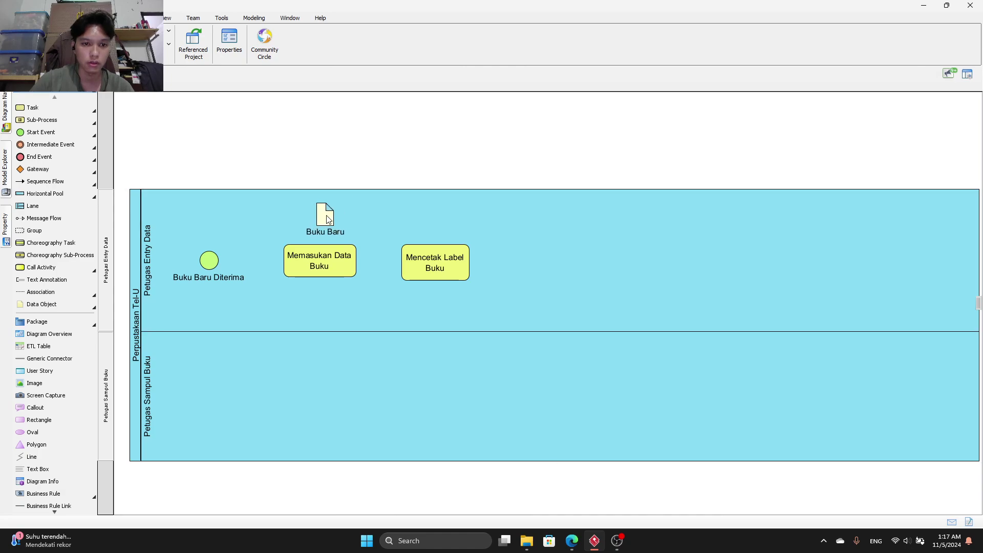
Increase the height of the Petugas Entry Data lane and shift the start event and both tasks down, centring the data object above the first task.
drag(403, 332, 403, 356)
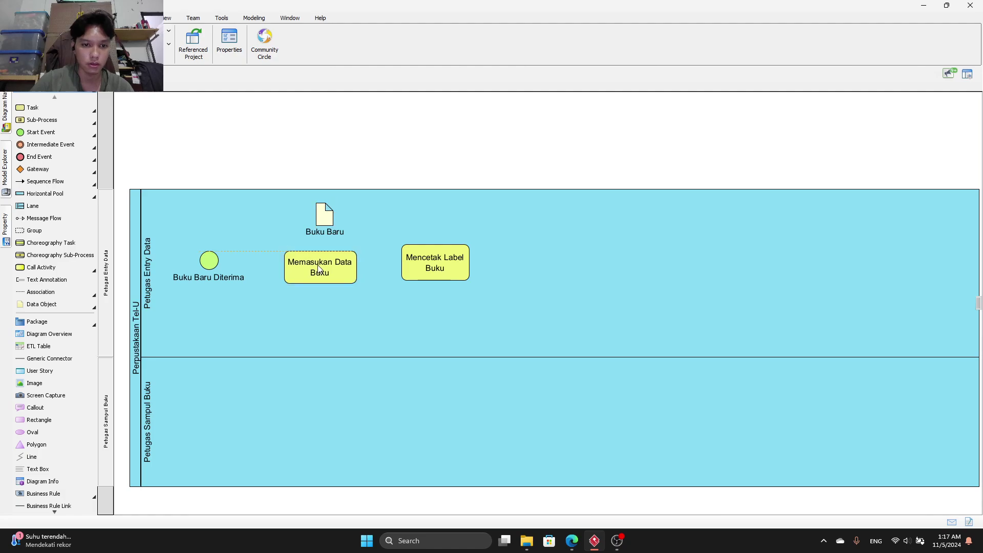
drag(305, 263, 306, 276)
drag(220, 267, 222, 280)
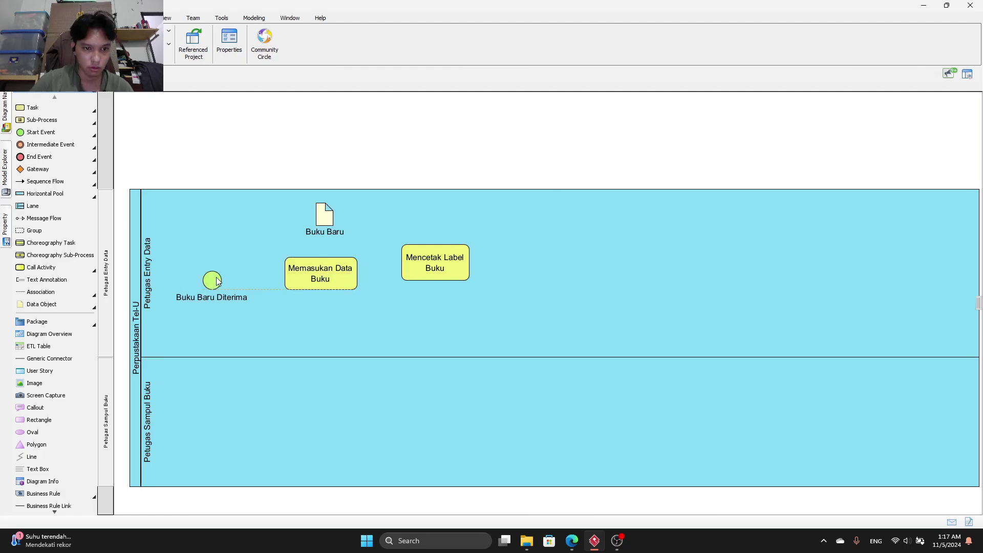
drag(429, 275, 439, 285)
drag(327, 220, 321, 217)
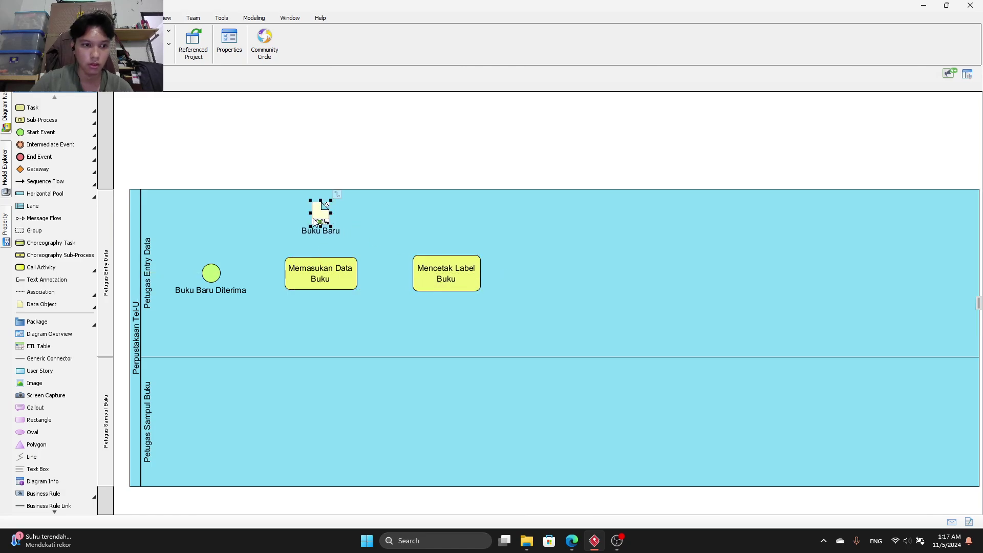
Add a data store named "Database buku perpus" below the "Memasukan Data Buku" task, checking its label against the sample.
click(95, 313)
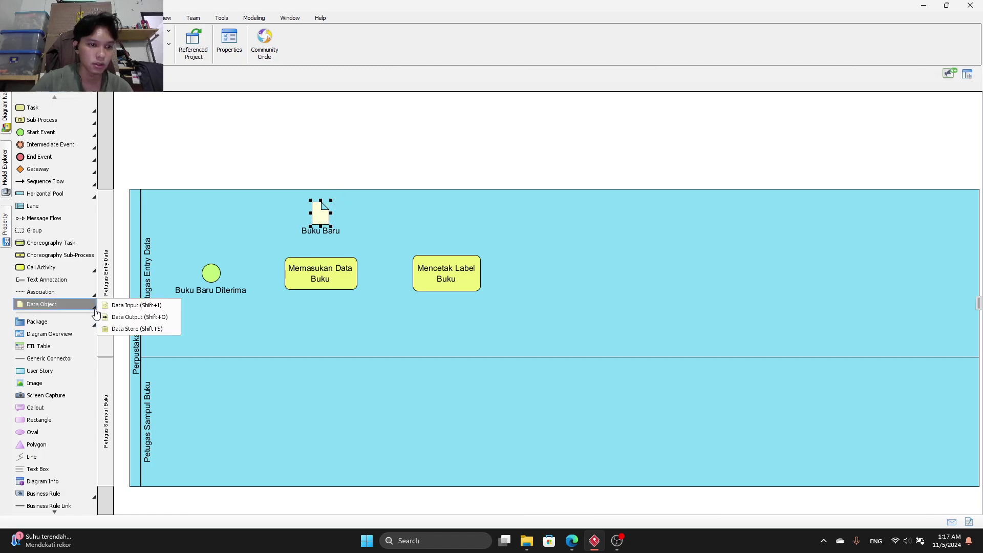
click(142, 328)
click(320, 333)
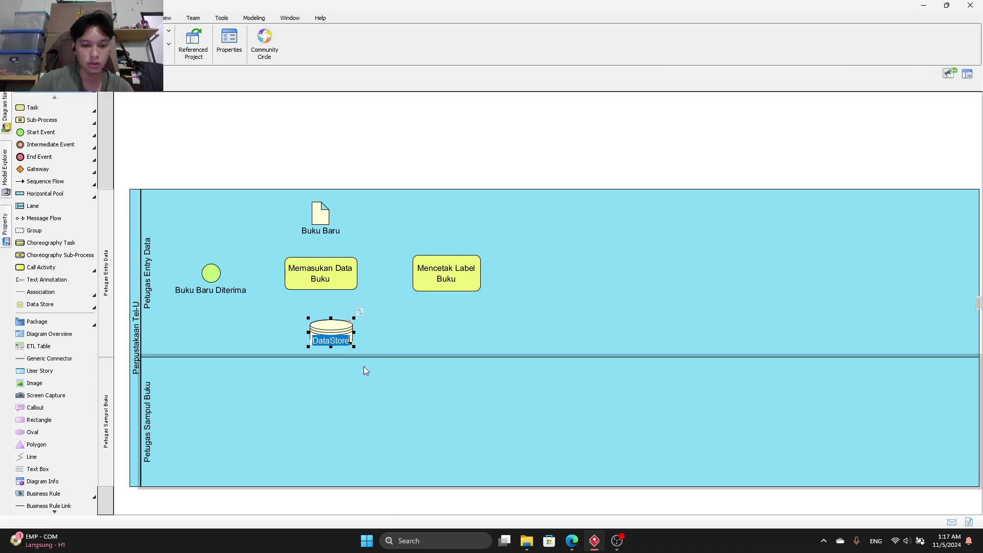
text(Databas)
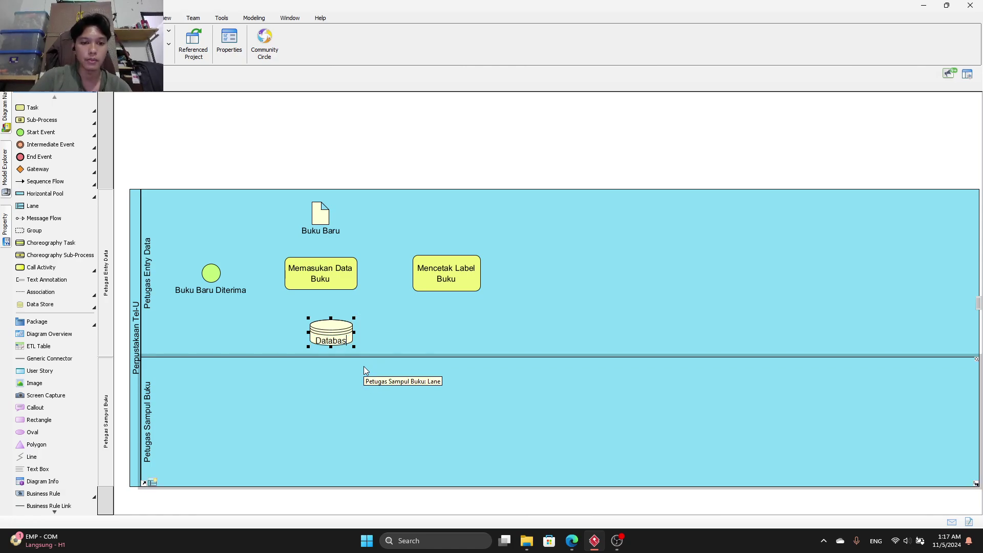
text(e b)
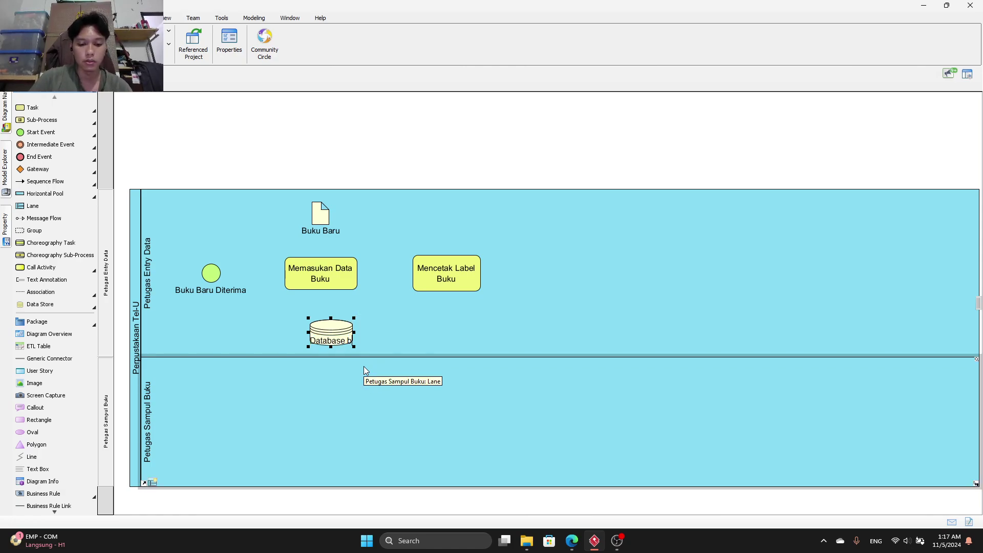
text(uku perpus)
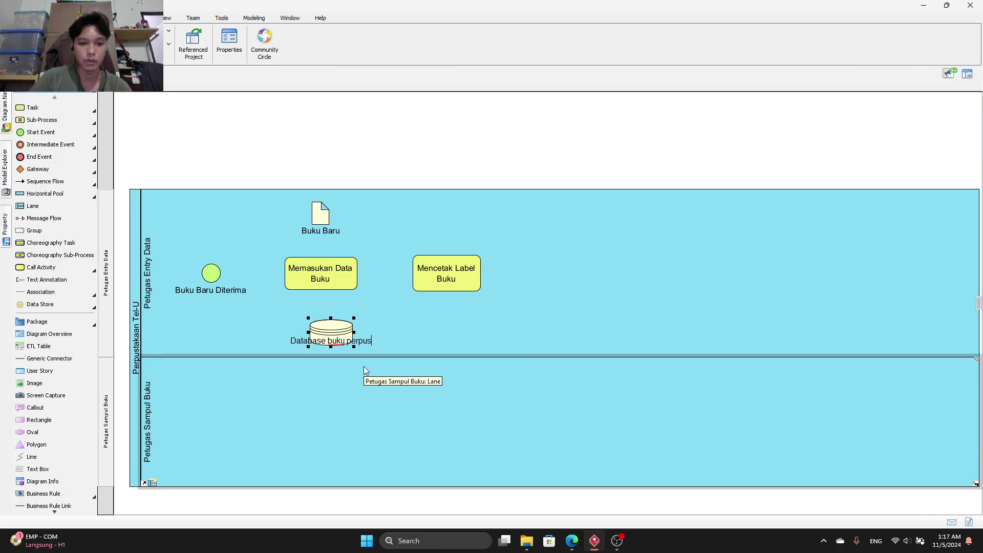
key(Return)
click(574, 545)
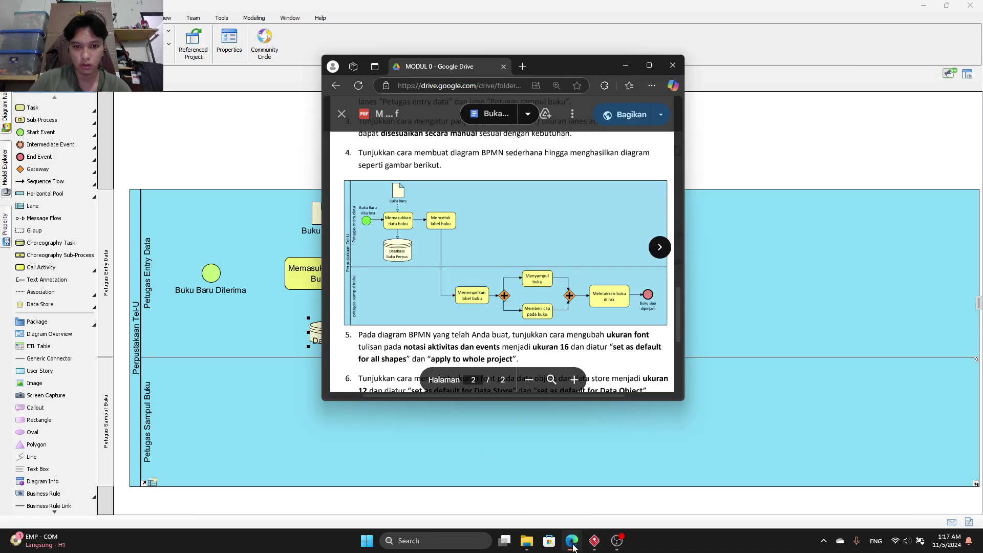
click(573, 545)
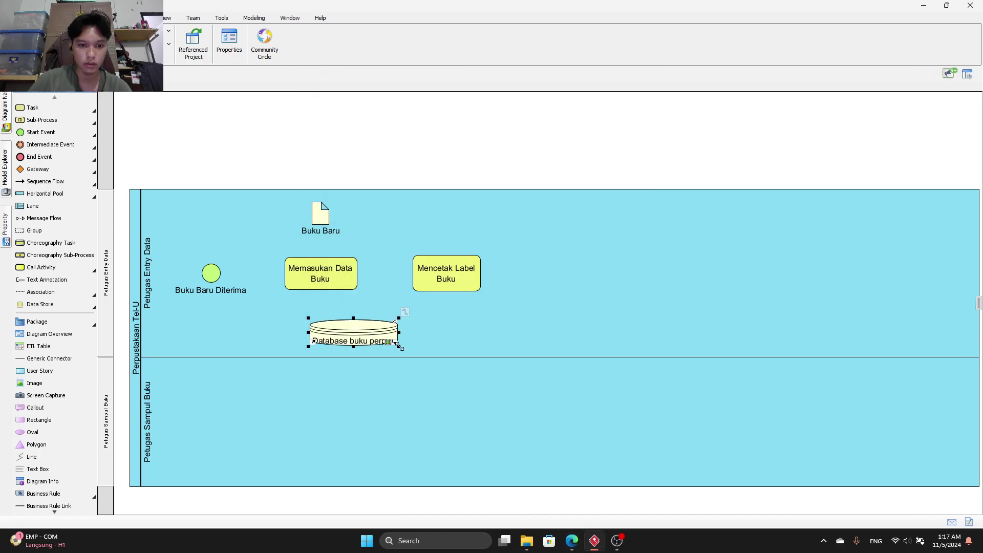
Make the data store narrower and taller so its name fits on two lines, and slightly enlarge the "Buku Baru" data object.
drag(398, 347, 332, 336)
click(320, 219)
drag(331, 227, 328, 221)
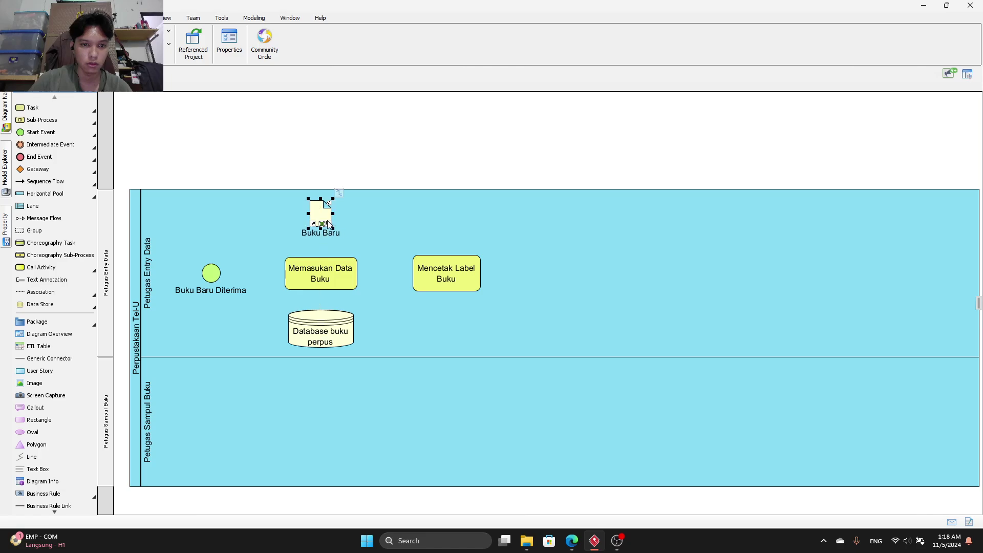
Move the data store slightly down and increase the height of both lanes.
drag(328, 328, 328, 333)
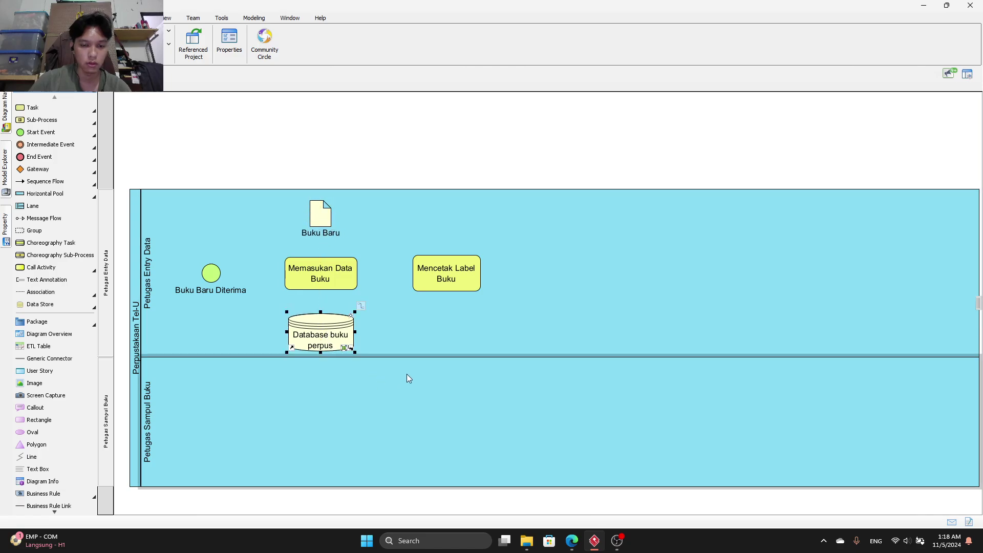
drag(370, 486, 372, 496)
drag(396, 357, 398, 363)
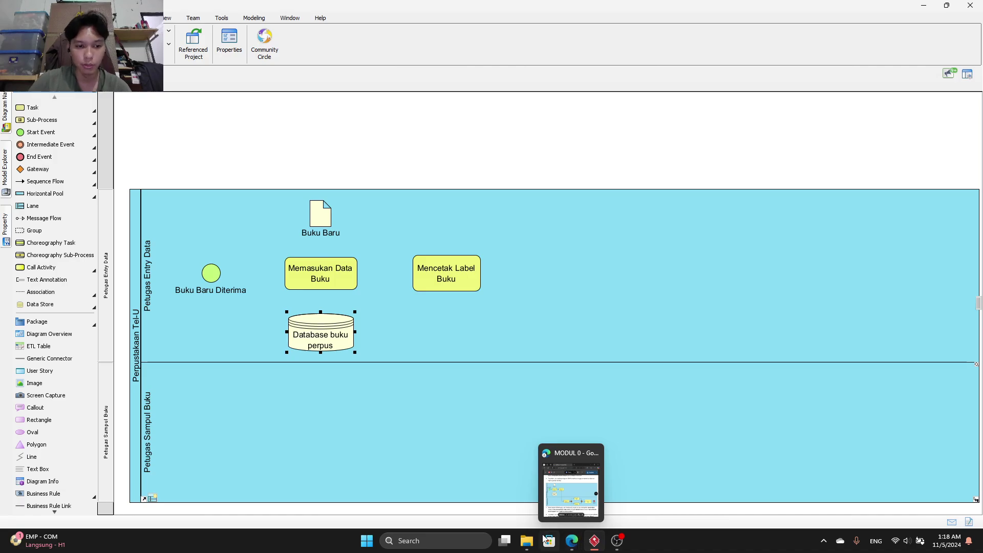
Add a task named "Menempelkan Label Buku" in the Petugas Sampul Buku lane per the sample, sized so its name fits on two lines.
click(572, 541)
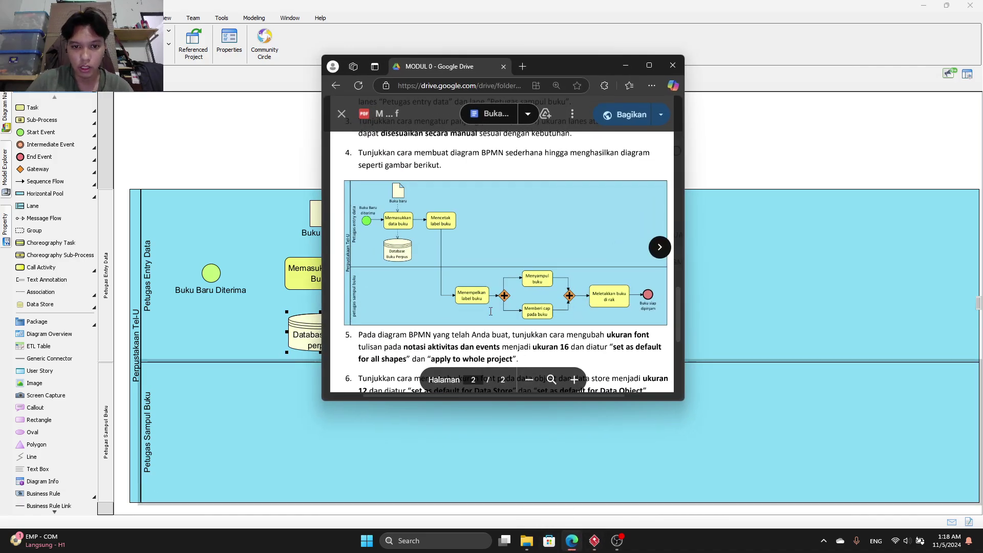
click(626, 65)
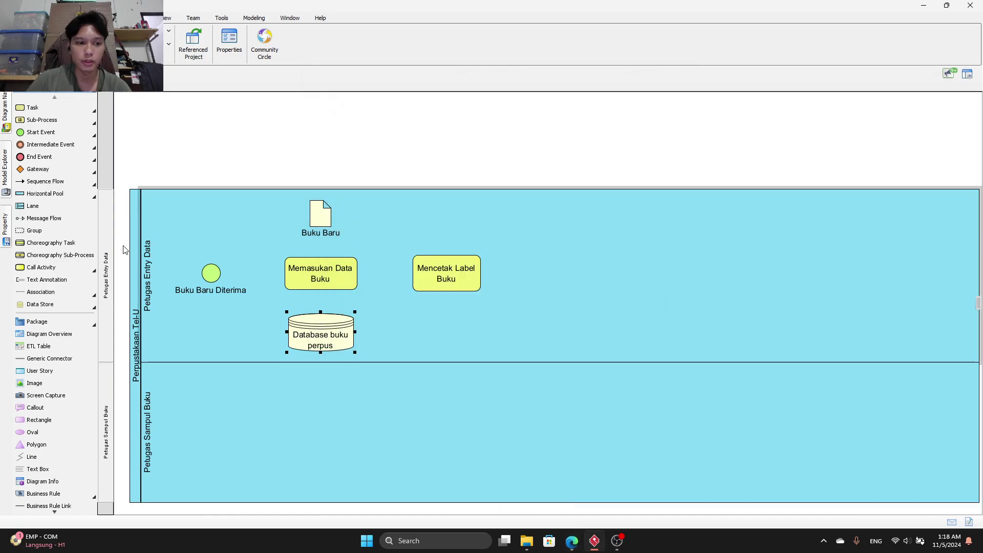
click(33, 108)
click(481, 431)
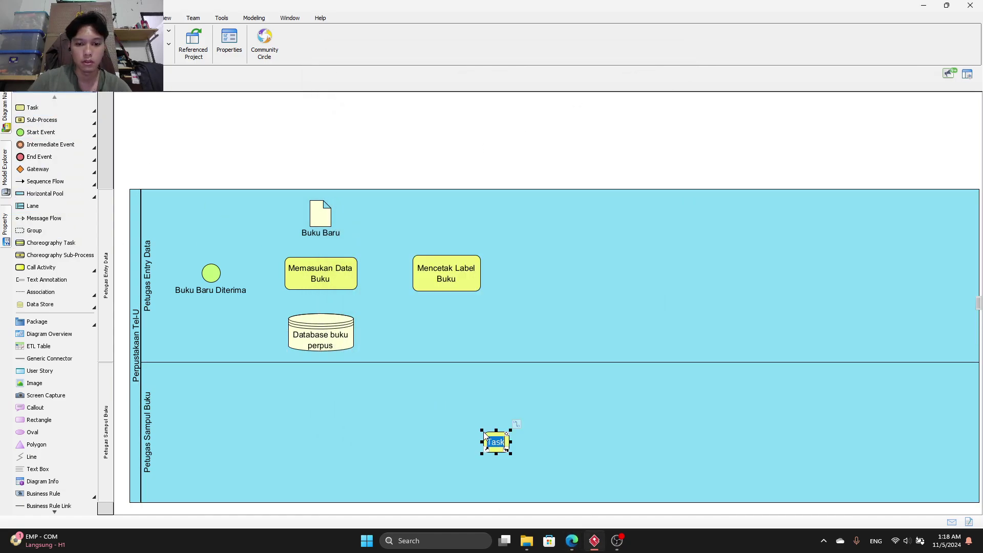
text(Mencmp)
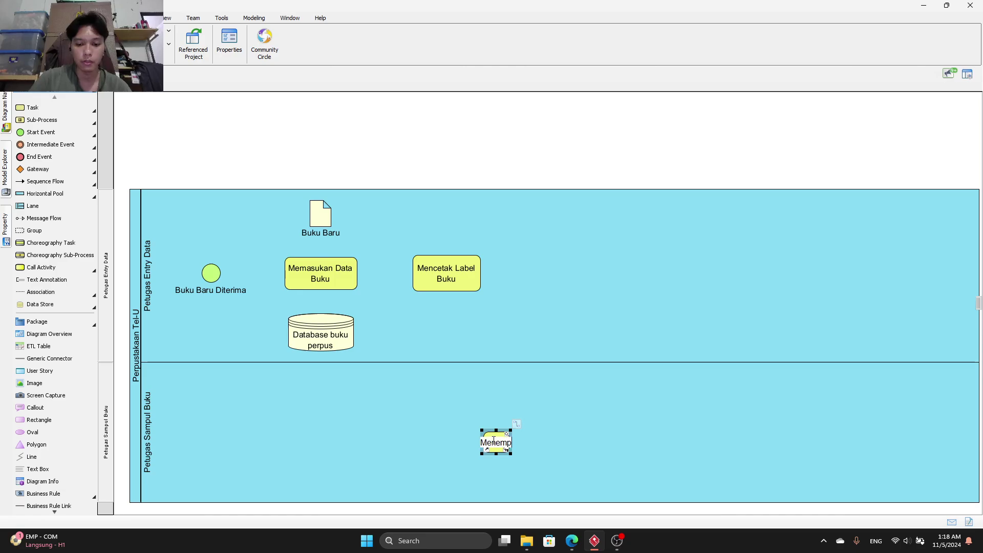
text(elkan Label Buku)
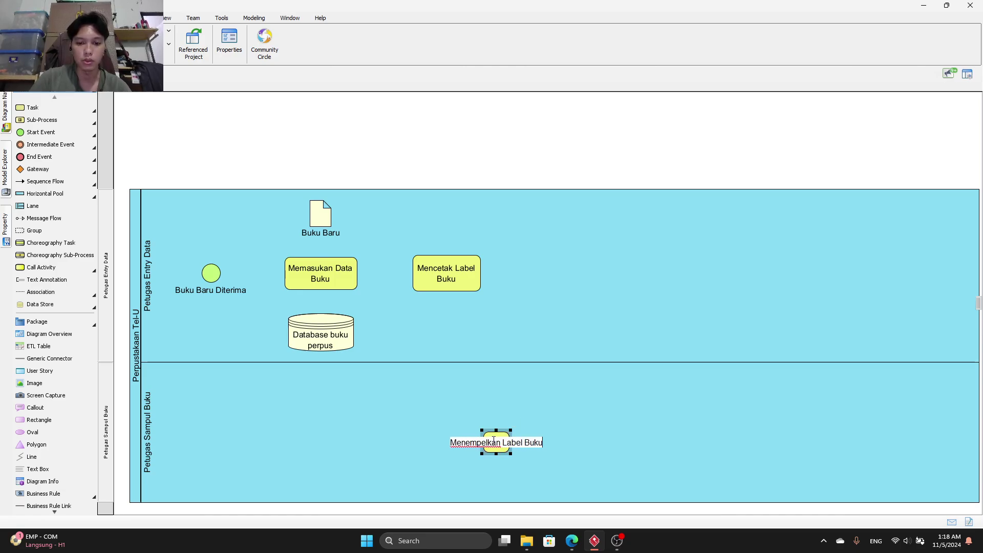
key(Return)
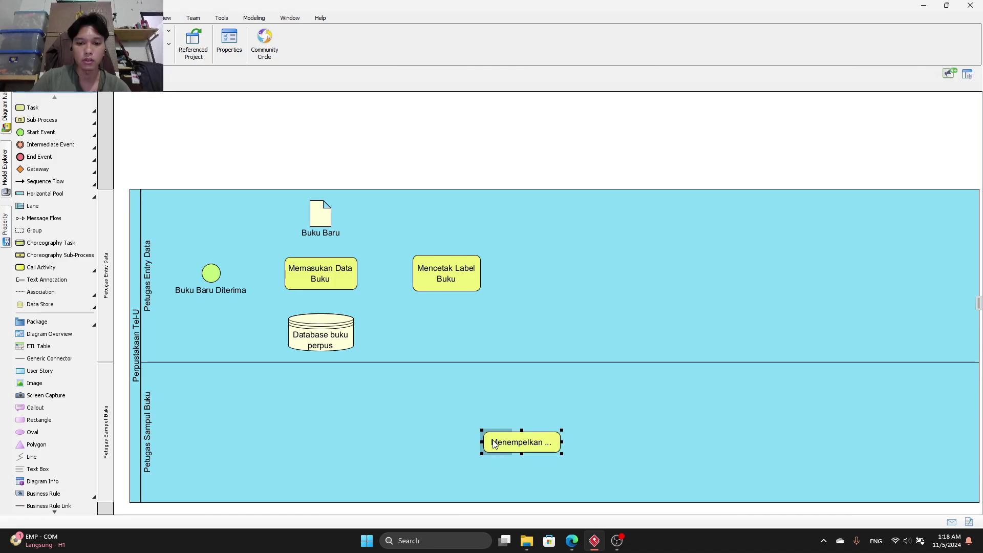
drag(481, 454, 506, 450)
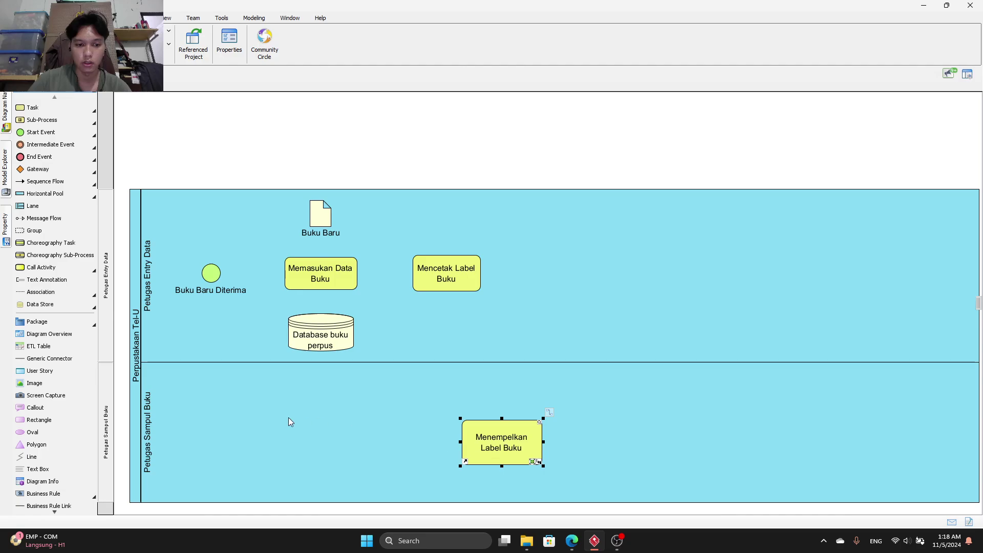
Add two more tasks, one above the other, to the right of "Menempelkan Label Buku" in the Petugas Sampul Buku lane.
click(32, 107)
click(676, 390)
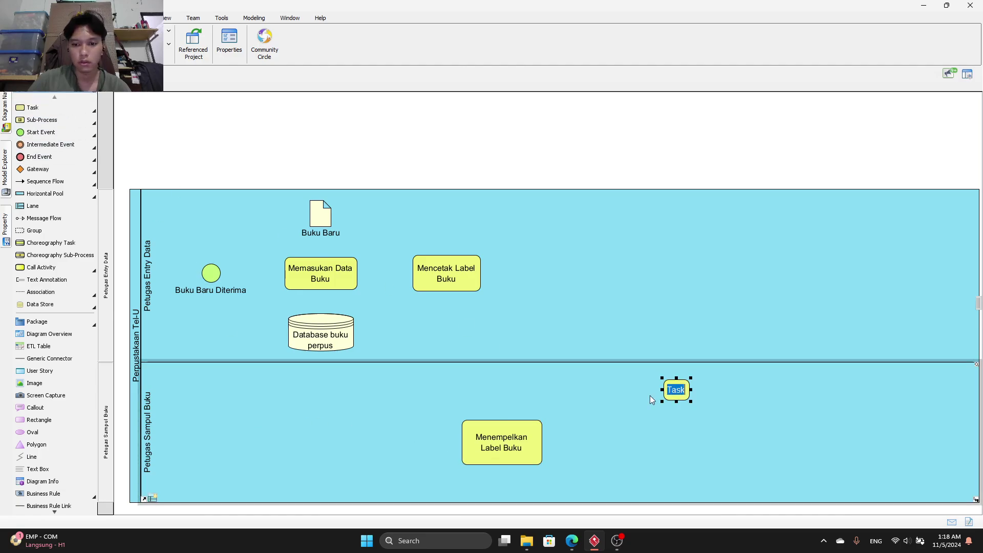
click(32, 107)
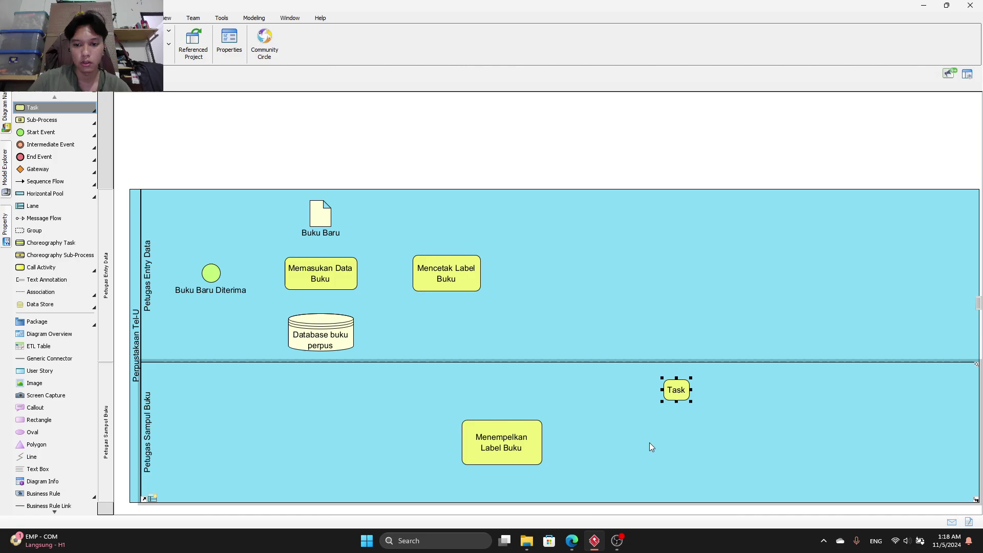
click(657, 463)
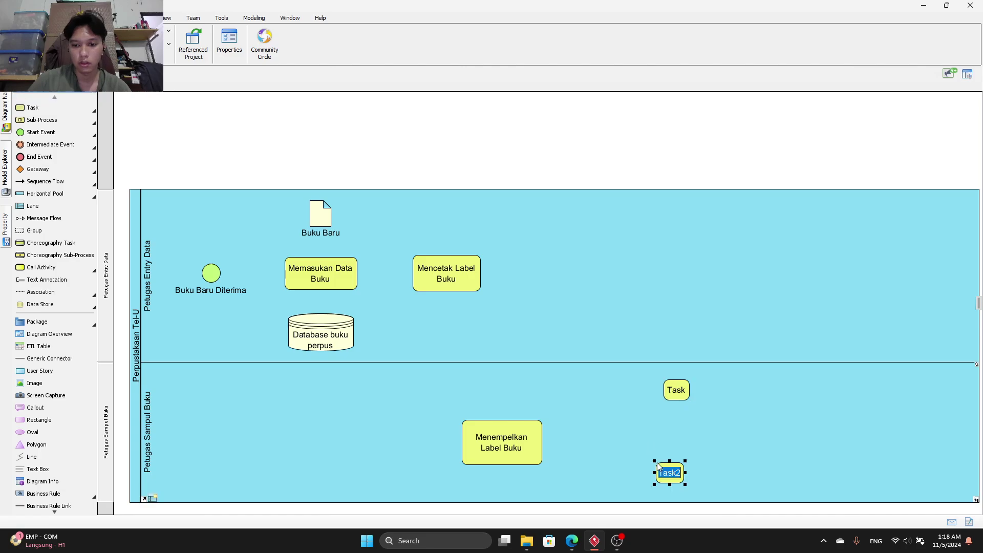
Check the sample diagram and name the upper of the two new tasks "Menyampul Buku".
click(572, 540)
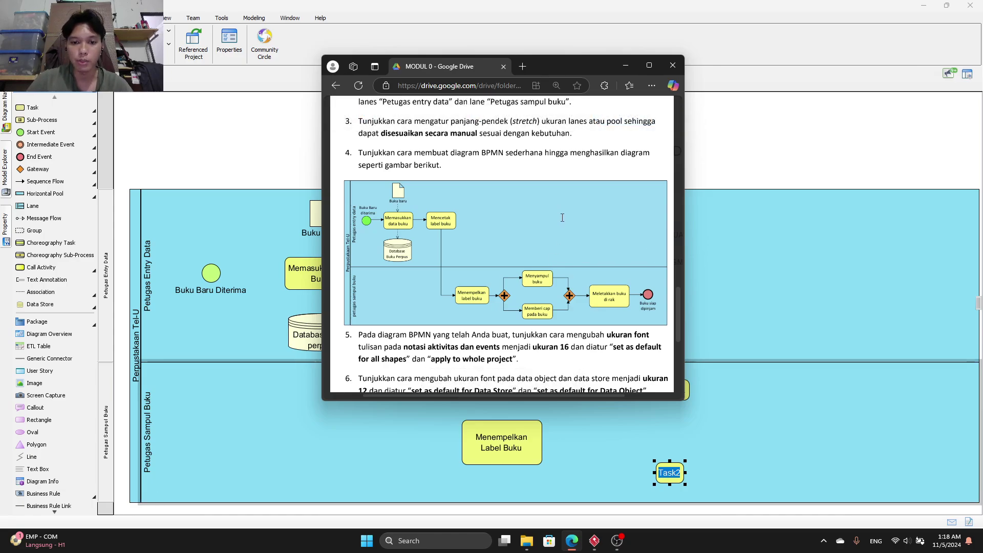
click(621, 69)
double_click(667, 393)
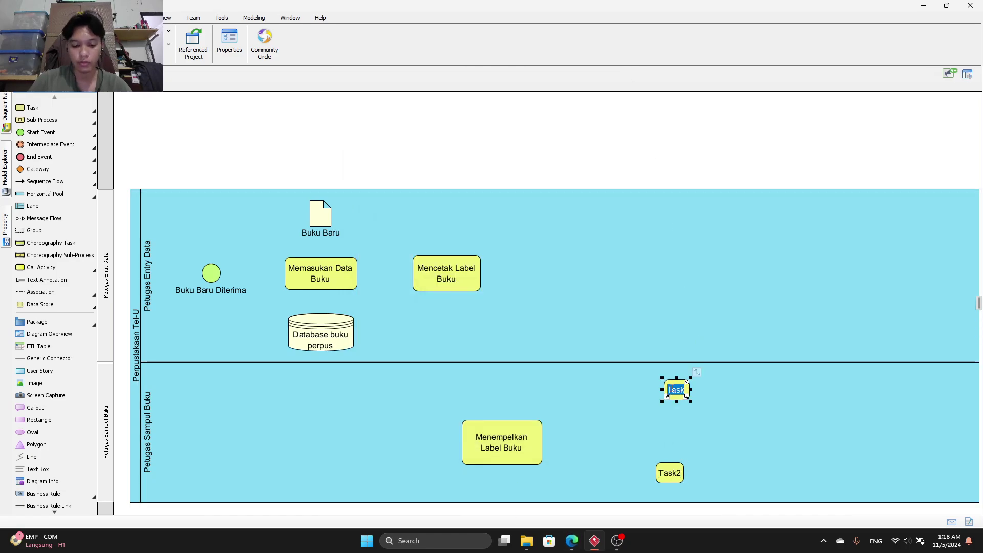
text(Meny)
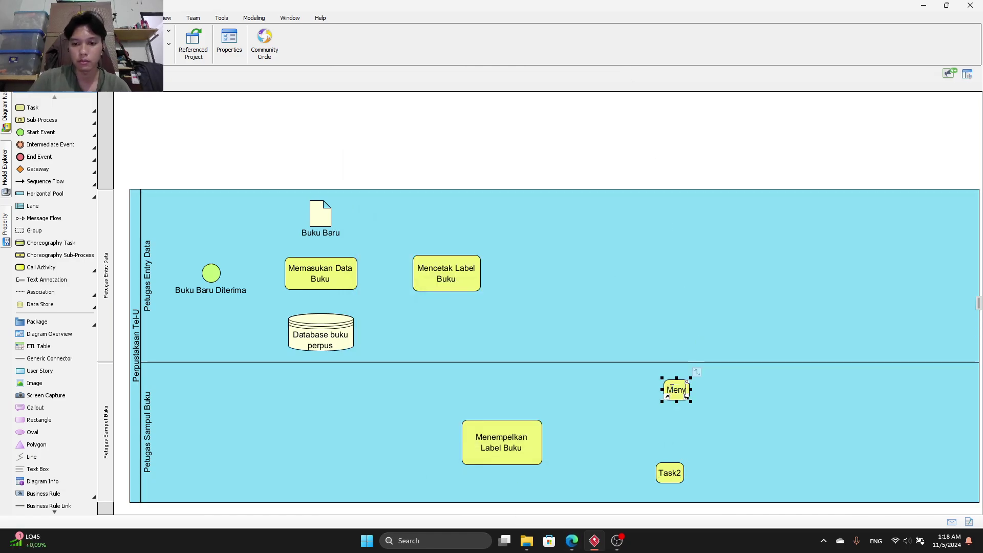
text(ampul)
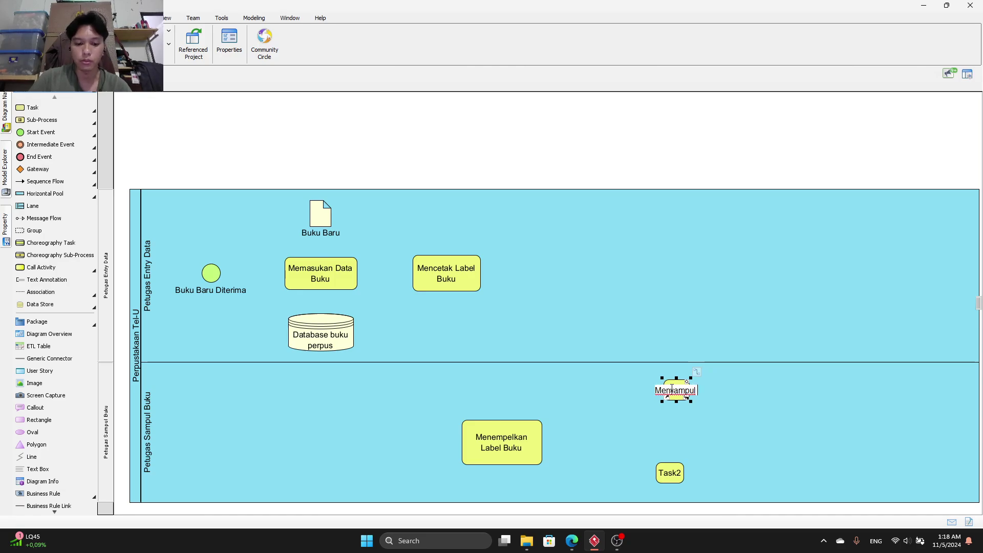
text( Buku)
key(Return)
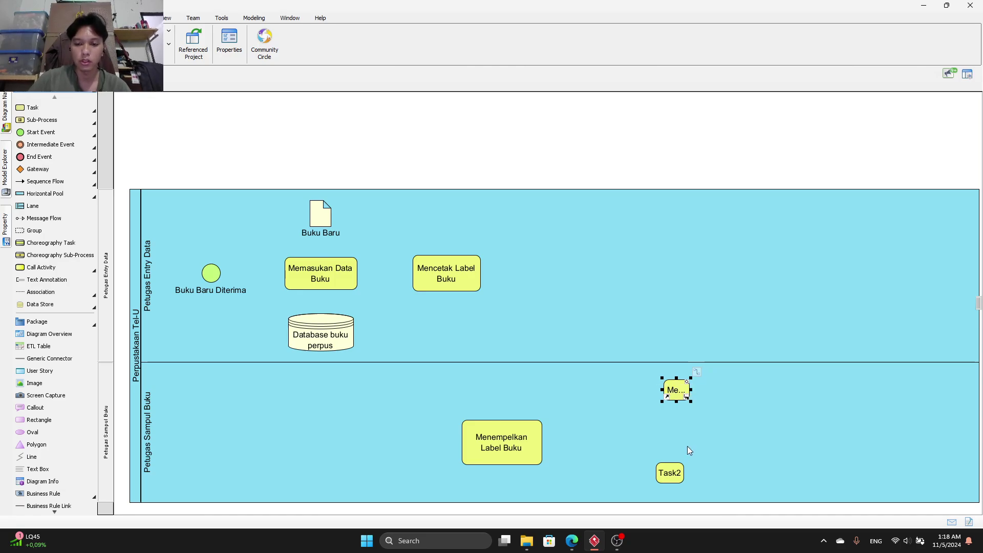
Name the lower of the two new tasks in the Petugas Sampul Buku lane "Memberi Cap Pada Buku".
double_click(671, 472)
text(M)
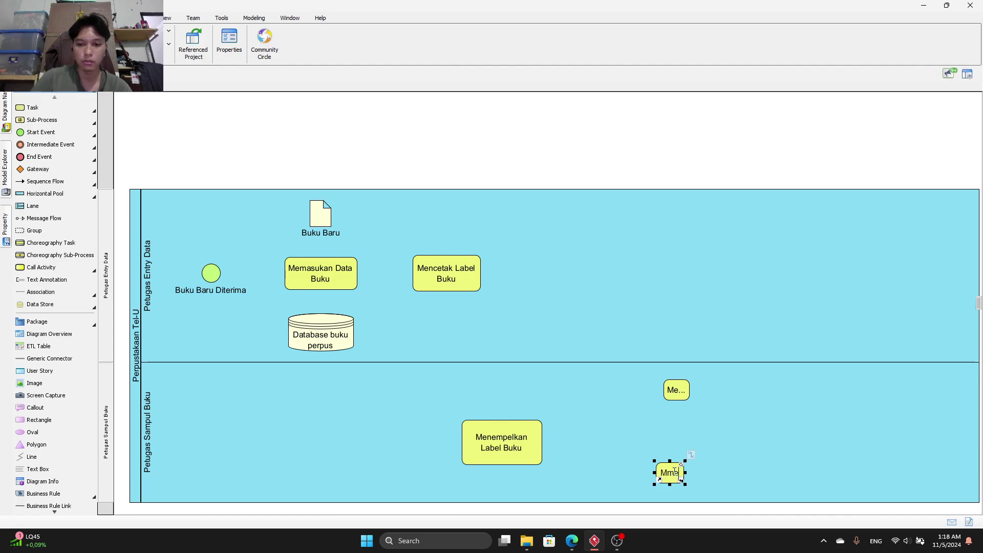
text(emberi)
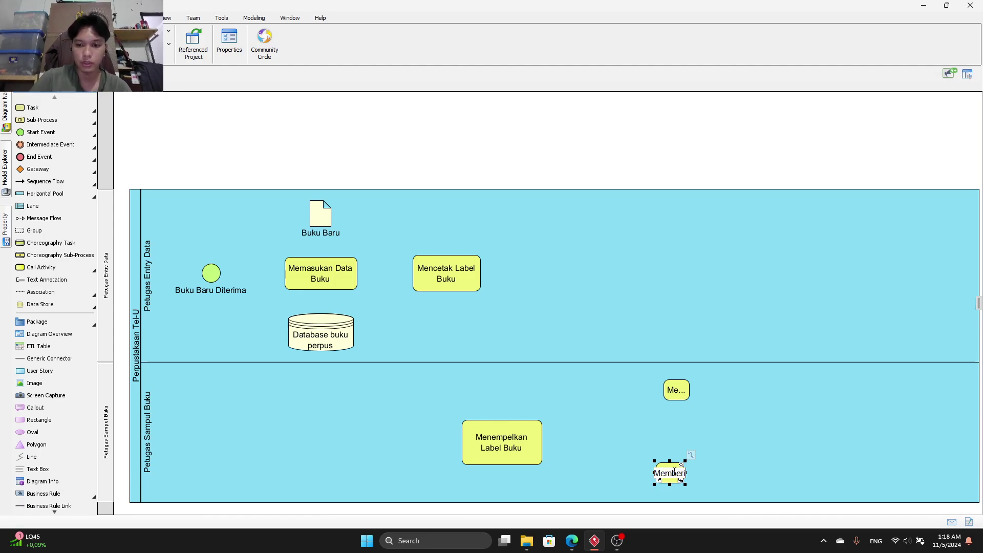
text( V)
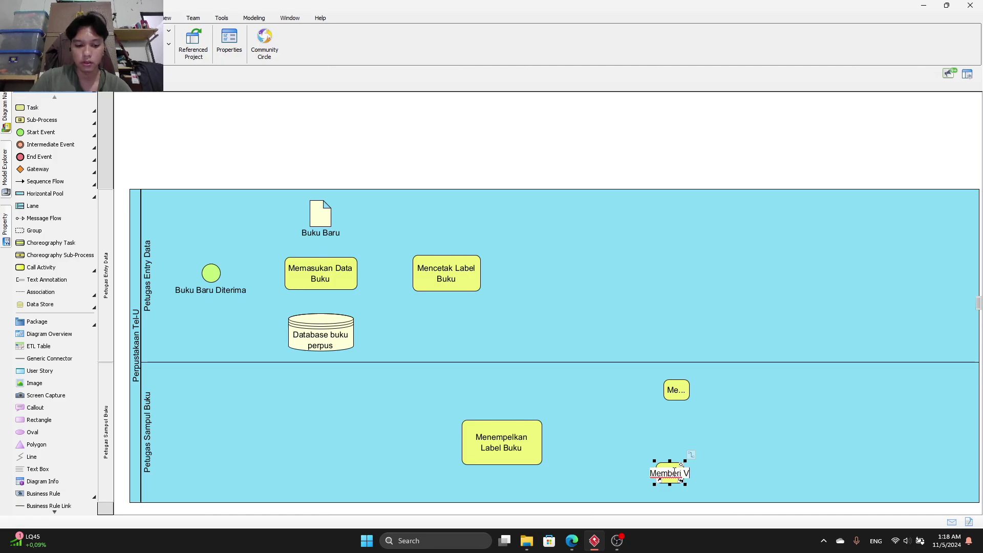
key(BackSpace)
text(Cap pada)
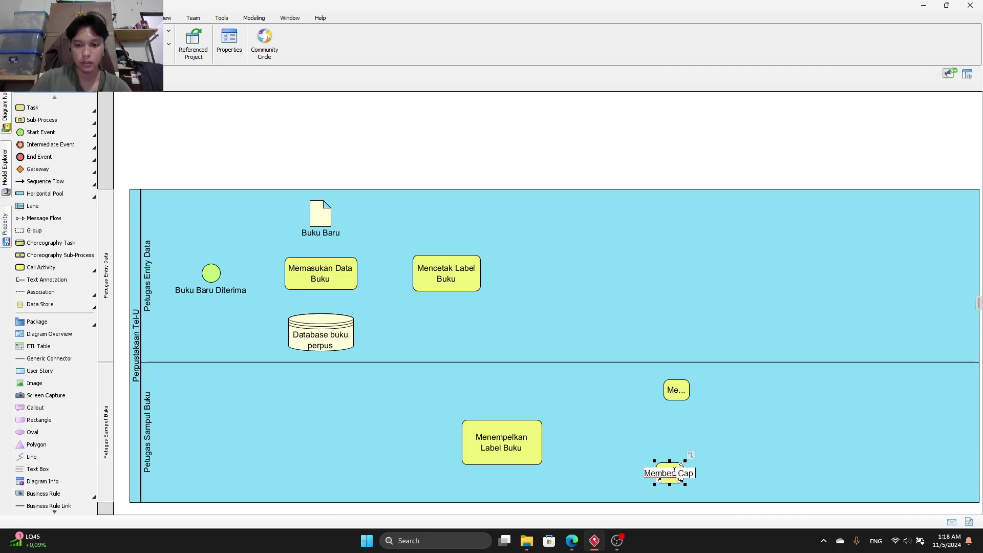
key(BackSpace)
key(BackSpace)
key(BackSpace)
key(BackSpace)
key(BackSpace)
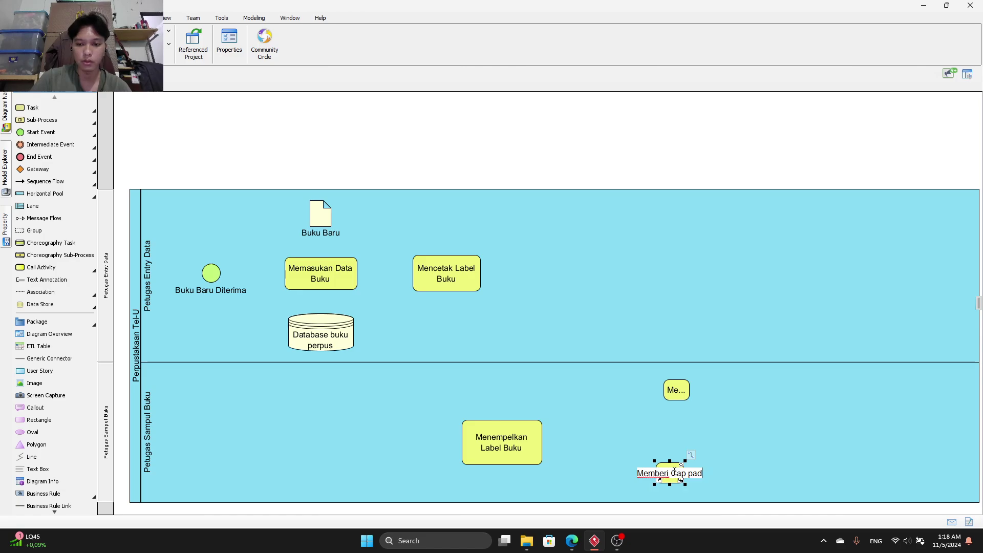
text(Pada Buku)
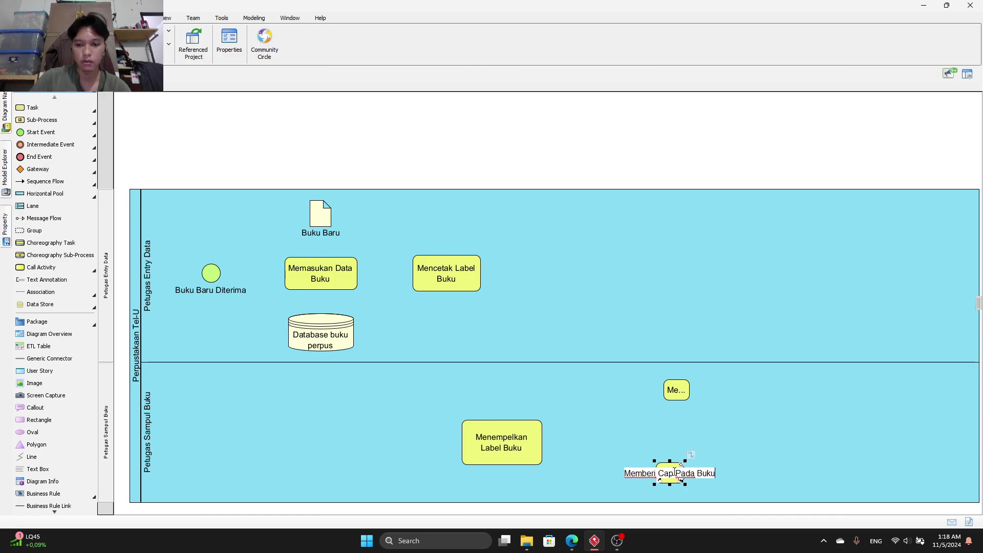
key(Return)
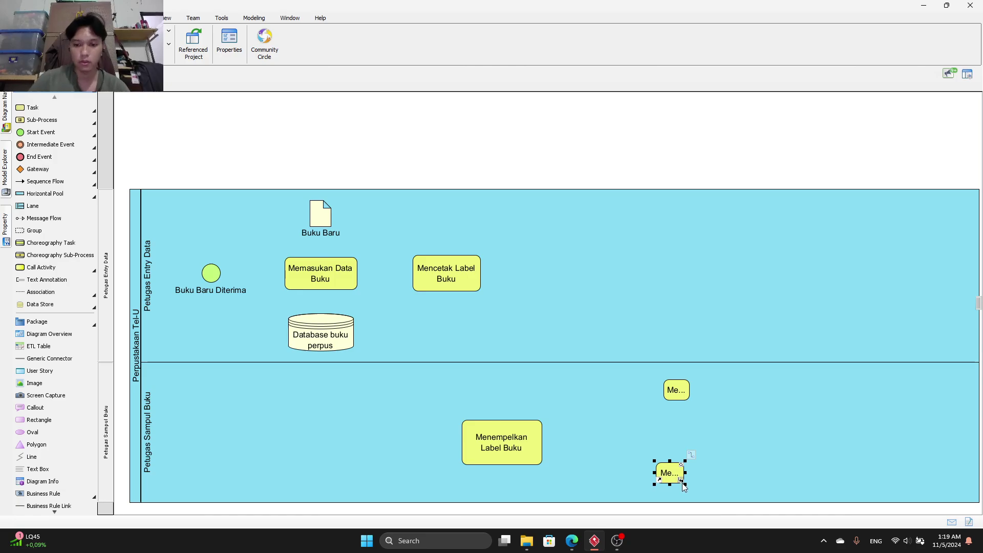
Enlarge the pool by widening it and making the Petugas Sampul Buku lane taller.
click(694, 483)
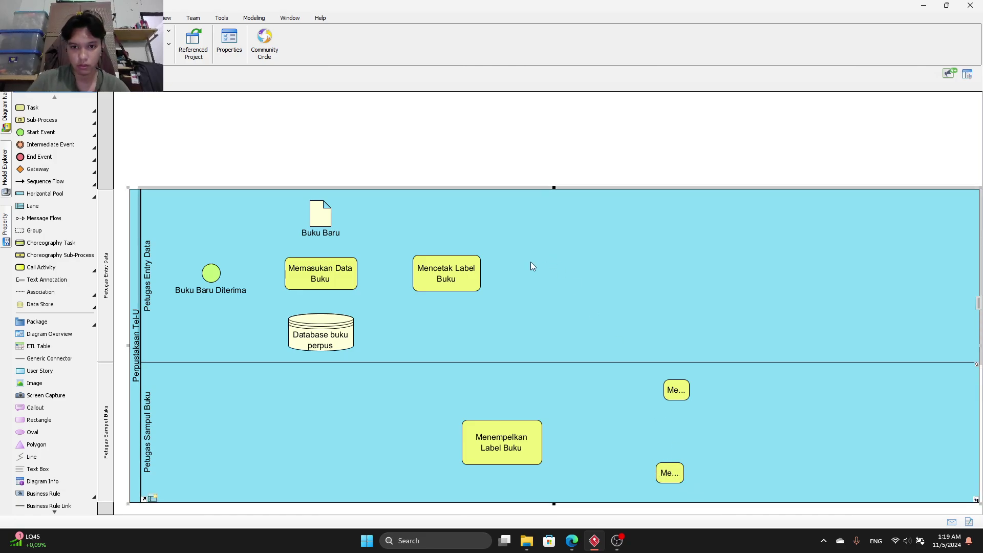
key(ctrl+minus)
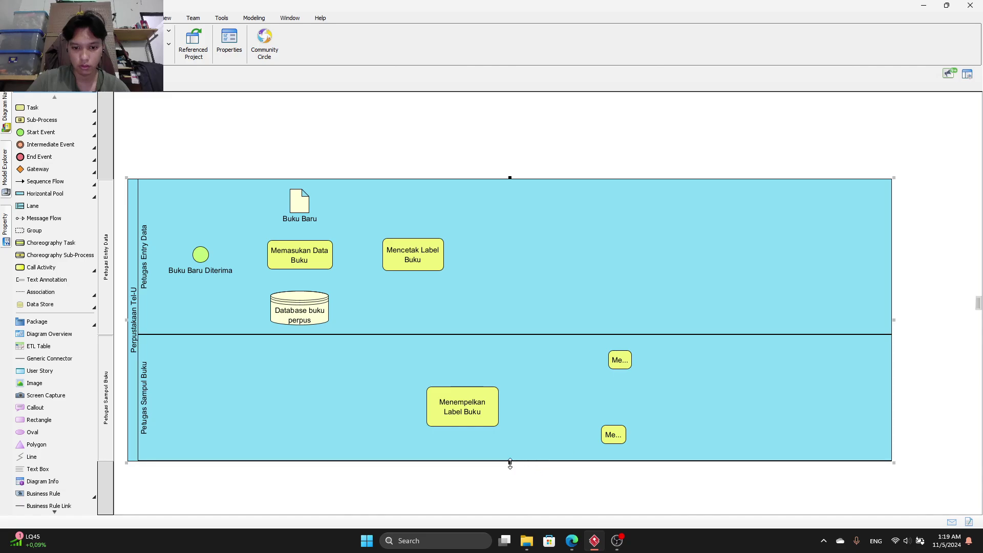
drag(510, 462, 507, 489)
Enlarge the "Memberi Cap Pada Buku" and "Menyampul Buku" tasks so their names fit on two lines, and align them in one column.
click(617, 438)
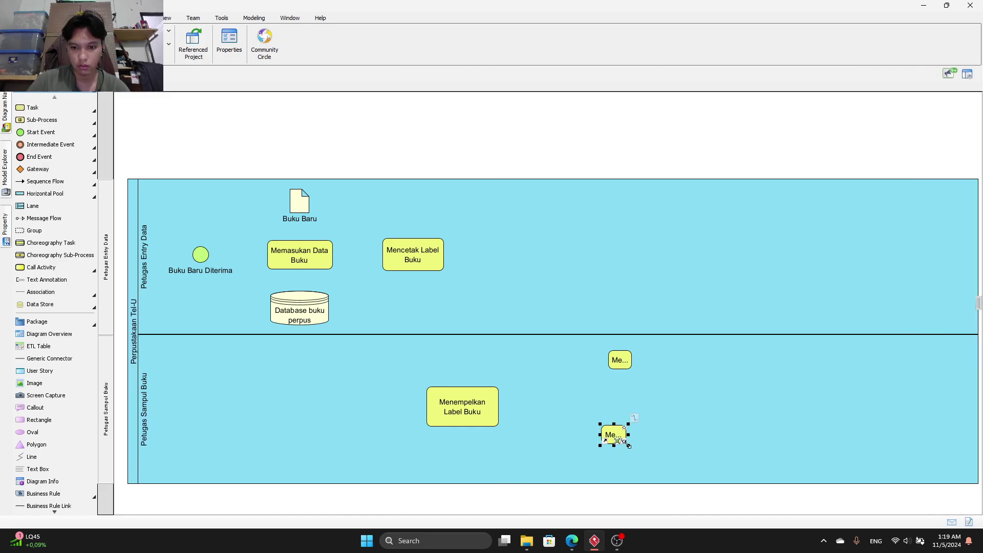
drag(628, 447, 649, 466)
click(631, 356)
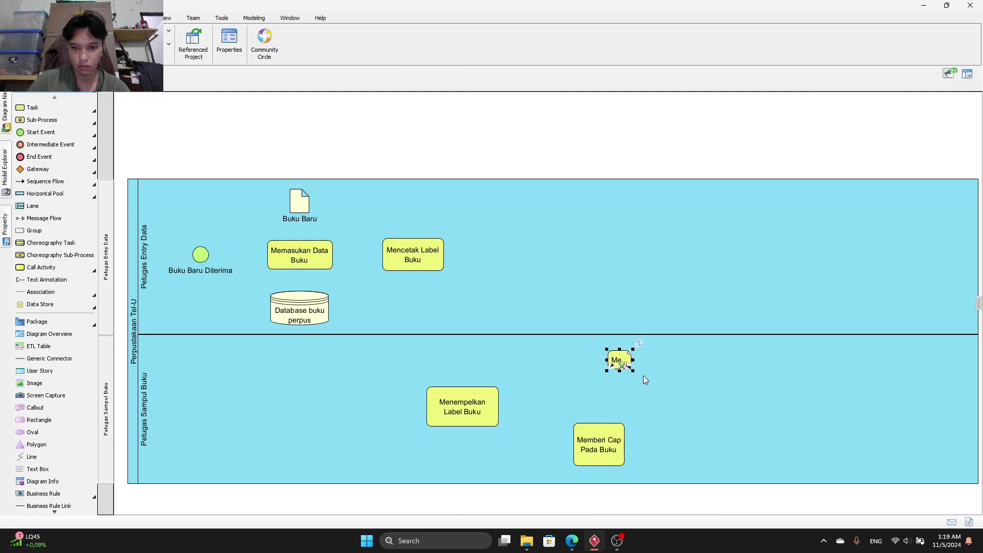
drag(653, 389, 603, 365)
drag(600, 442, 594, 446)
drag(595, 372, 588, 372)
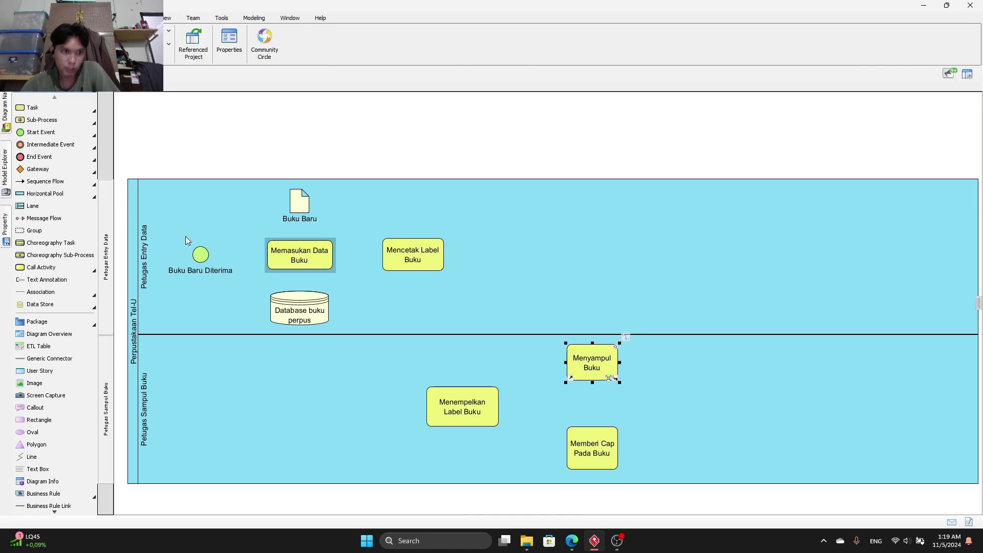
Add two Parallel Fork/Join (AND) gateways, one after "Menempelkan Label Buku" and one to the right of the two stacked tasks.
click(95, 171)
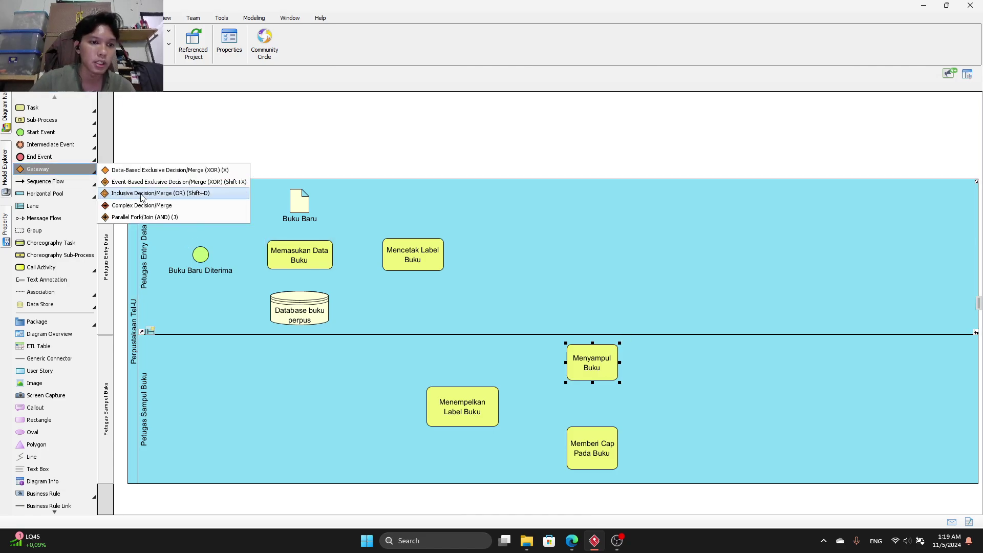
click(145, 217)
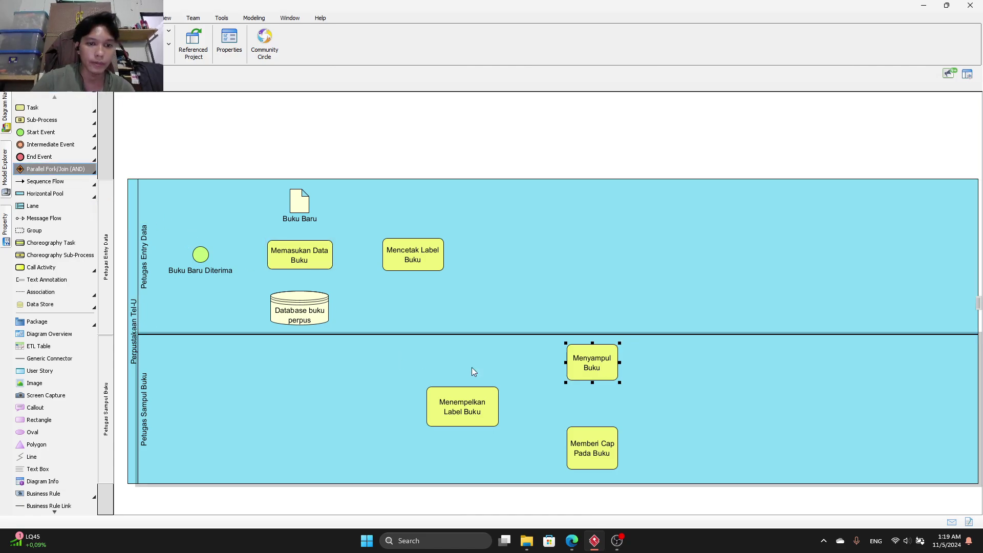
click(538, 416)
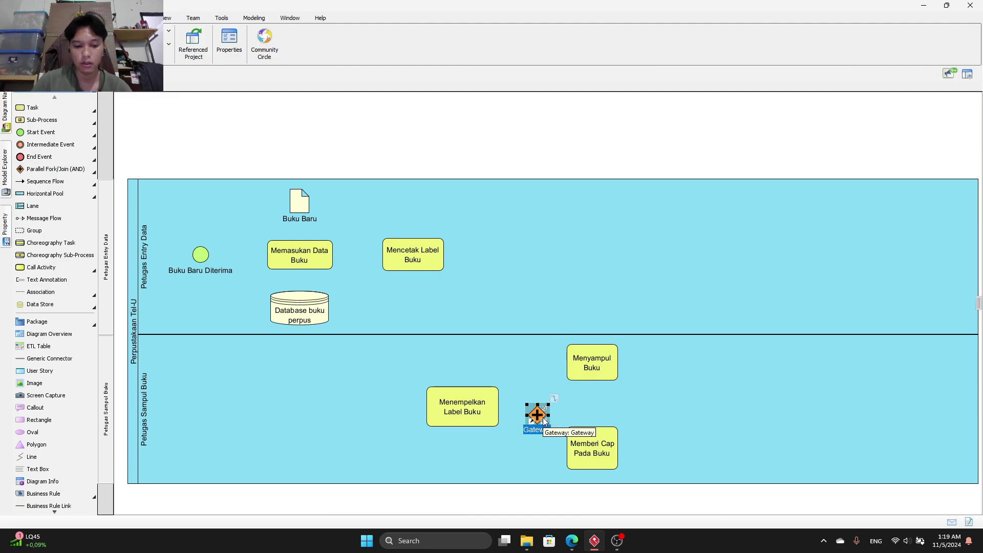
click(636, 406)
click(51, 168)
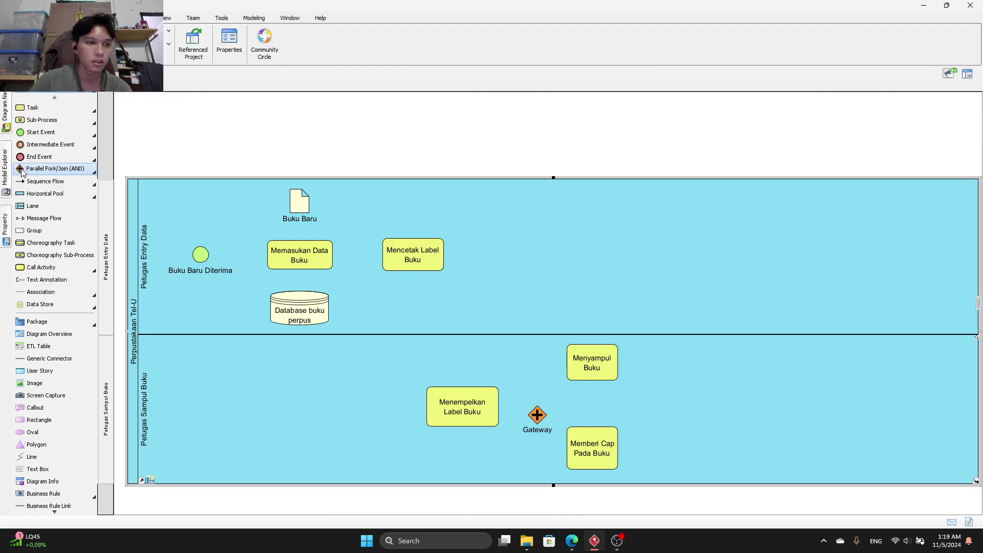
click(677, 414)
Clear the name labels of both parallel gateways.
click(535, 428)
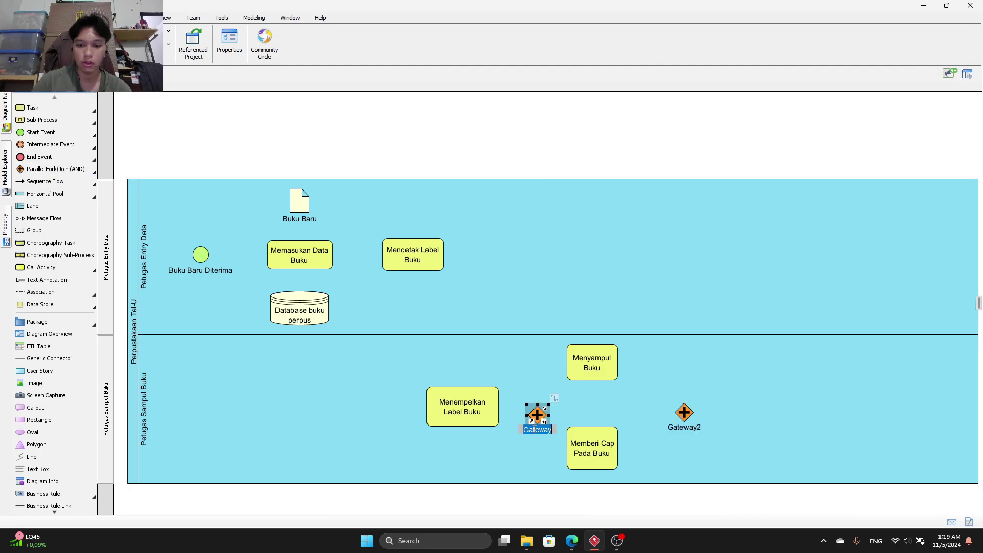
key(BackSpace)
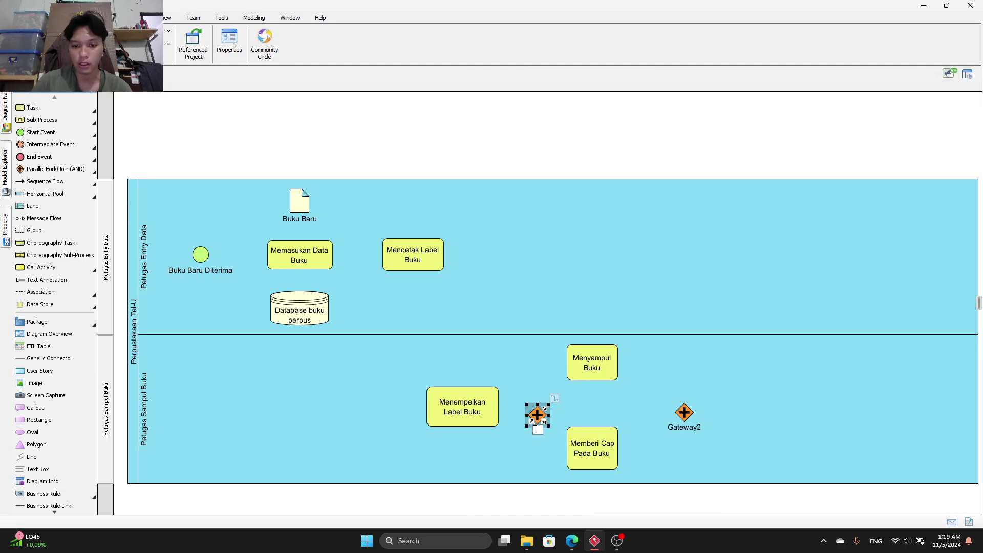
click(552, 438)
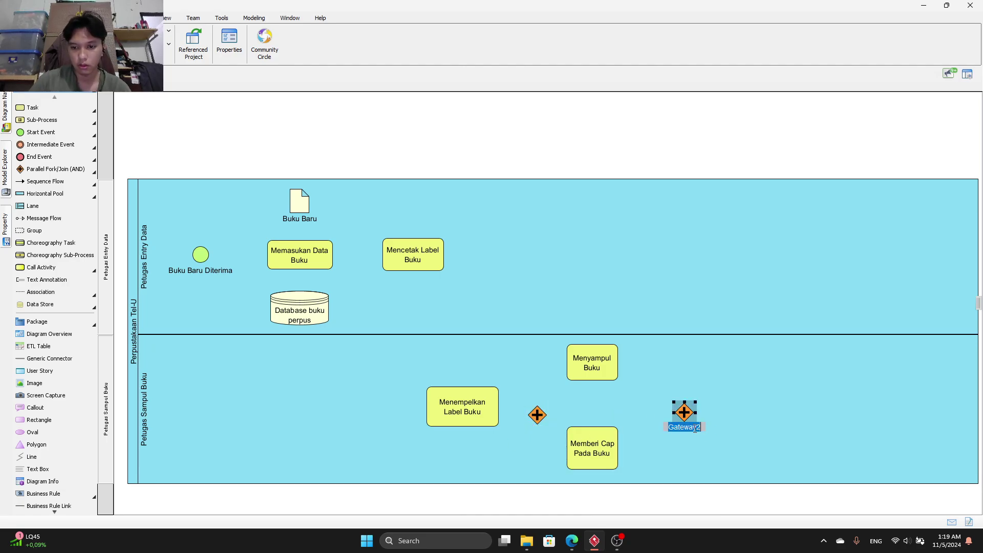
Reposition both gateways level with "Menempelkan Label Buku" and center the "Menyampul Buku" and "Memberi Cap Pada Buku" tasks between them.
drag(537, 415, 540, 413)
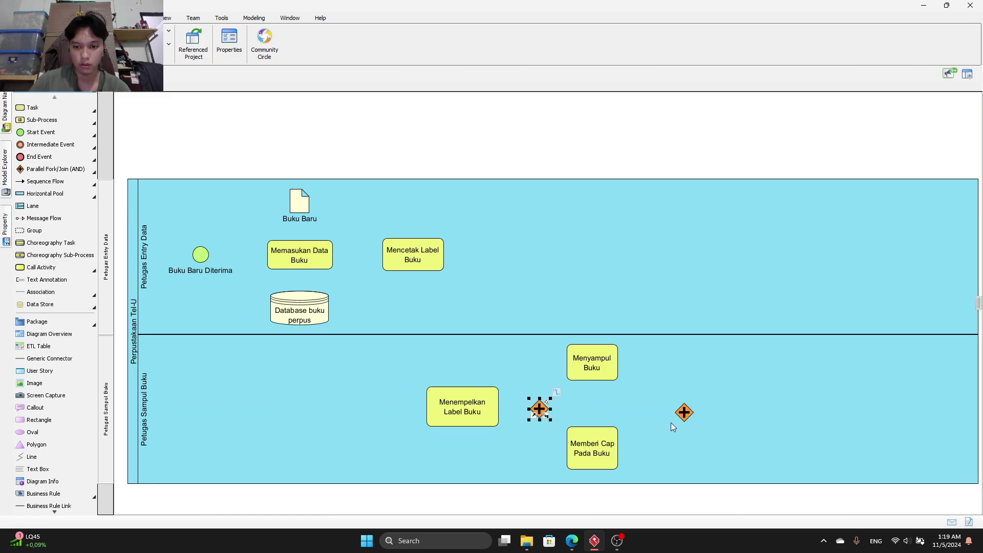
drag(685, 413, 660, 407)
drag(551, 411, 546, 411)
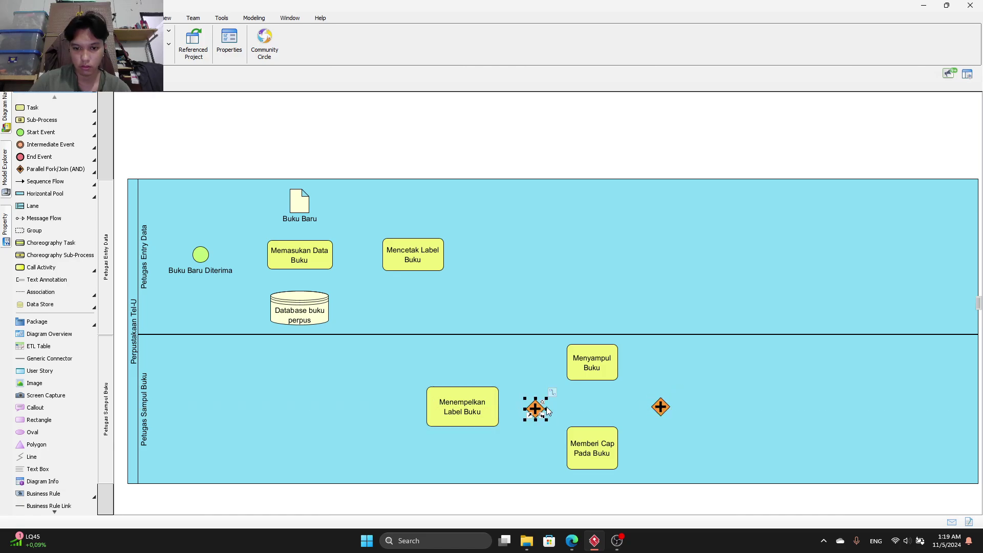
click(606, 453)
drag(608, 454, 611, 454)
drag(597, 367, 601, 368)
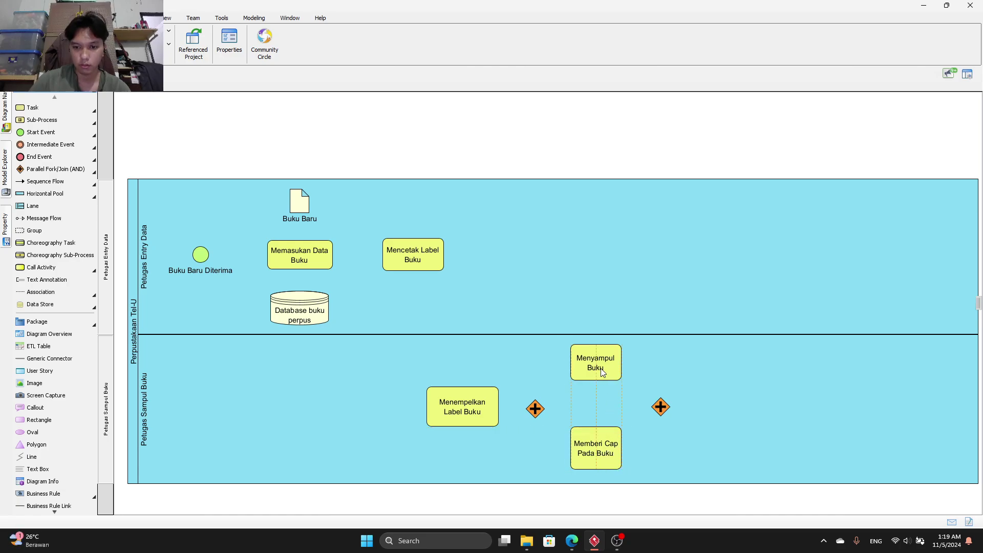
Following the sample, add a "Meletakan Buku Di Rak" task right of the second gateway, sized for two text lines, and align the gateway with it.
click(572, 541)
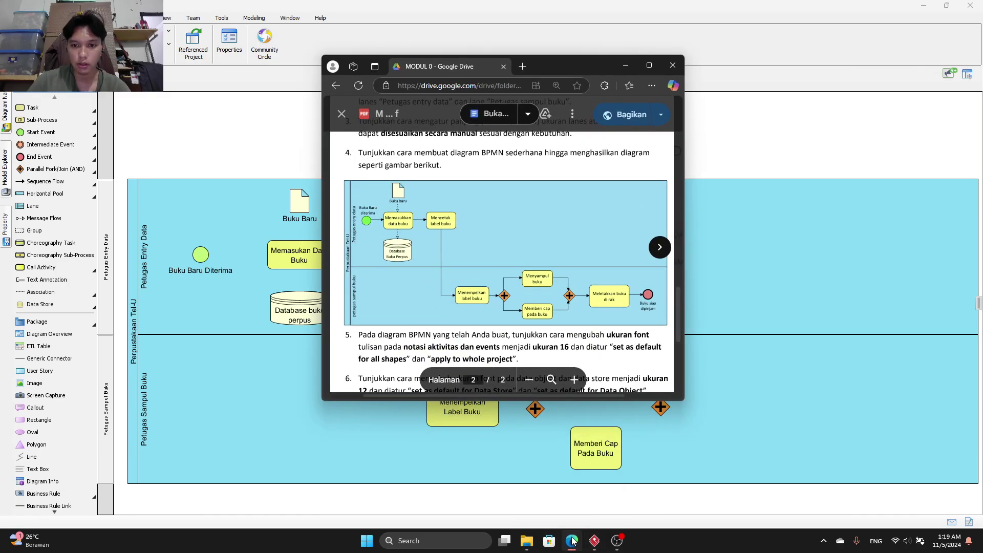
click(572, 540)
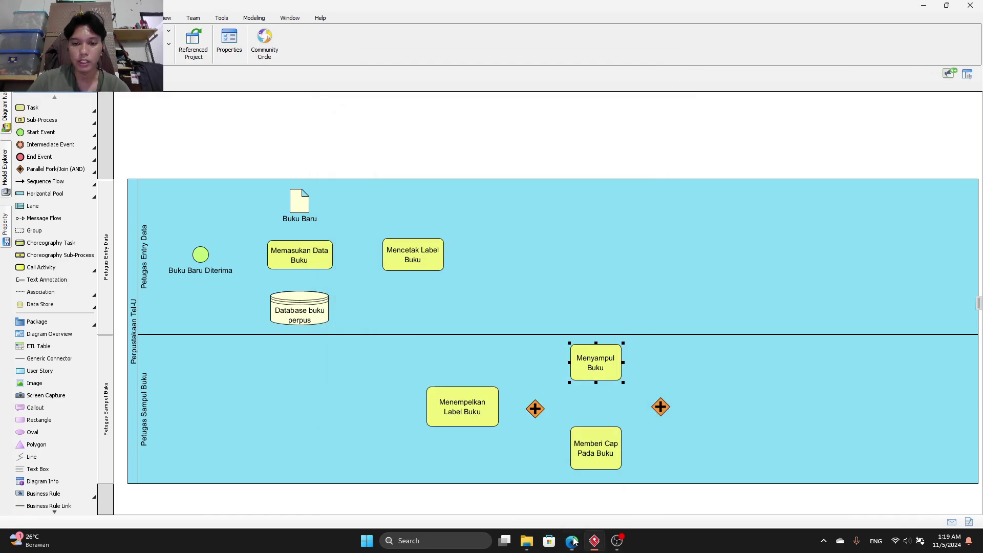
click(34, 108)
click(772, 412)
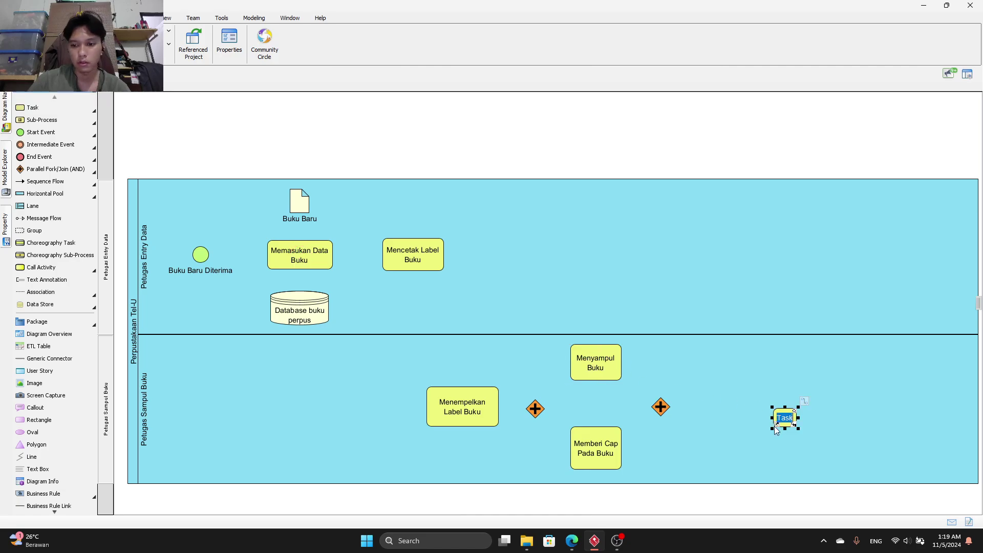
text(Mele)
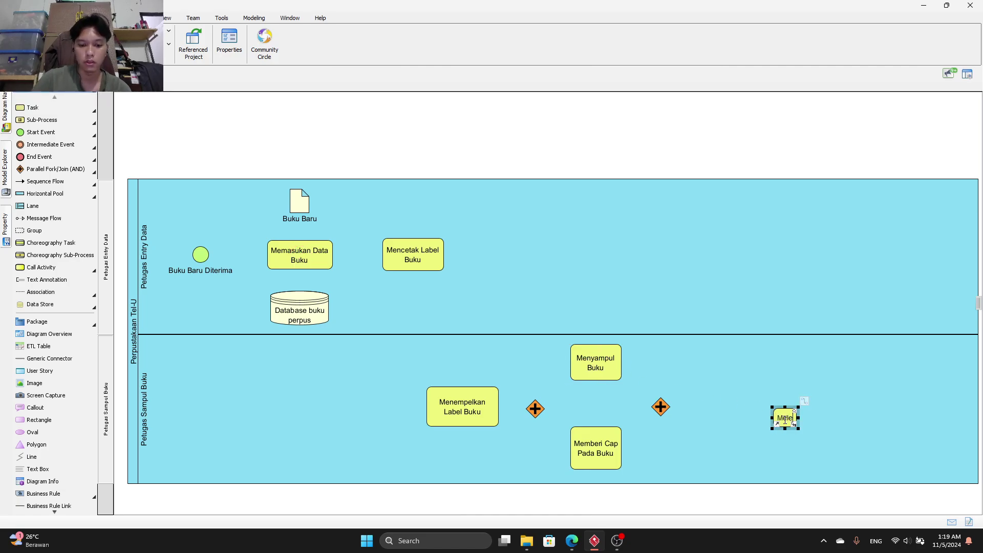
text(takan Buku)
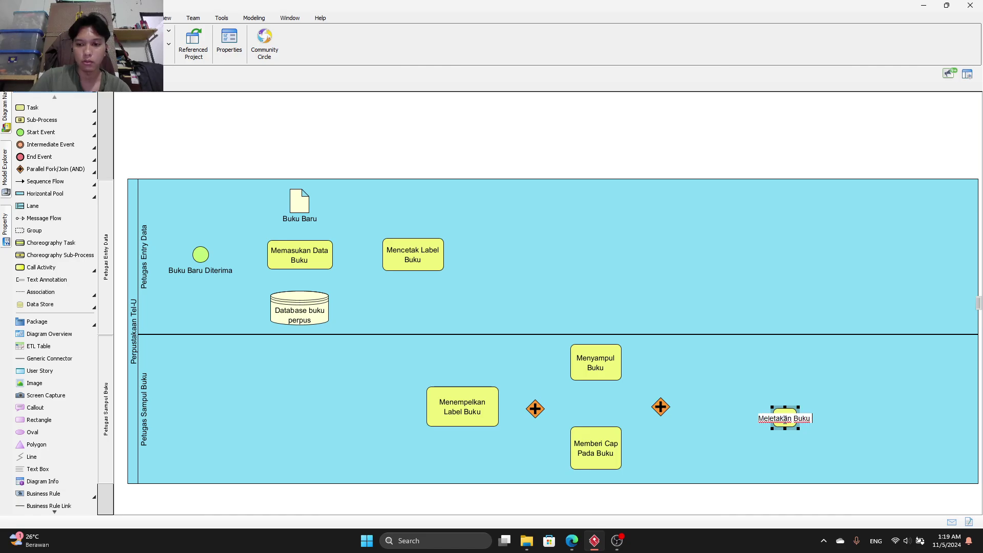
text( Di Rak)
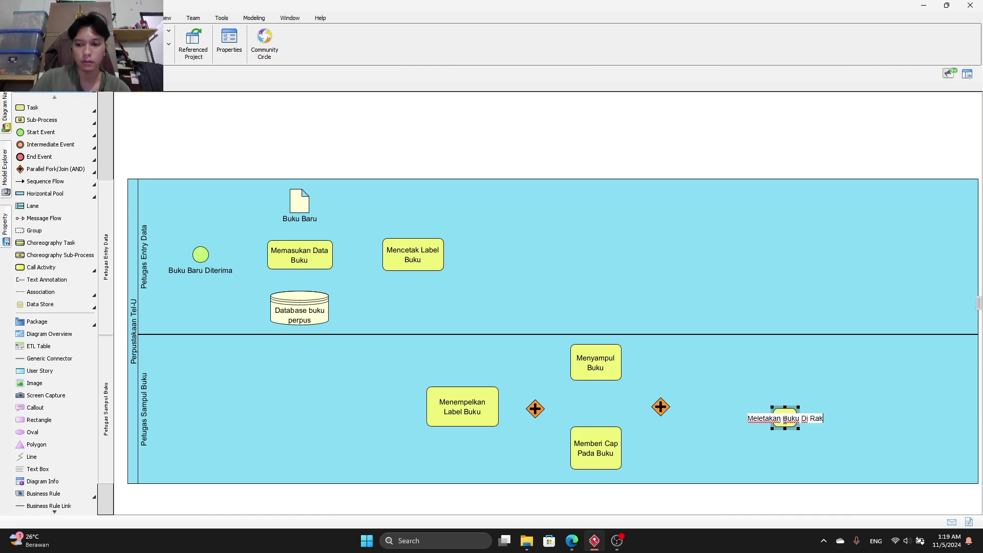
key(Return)
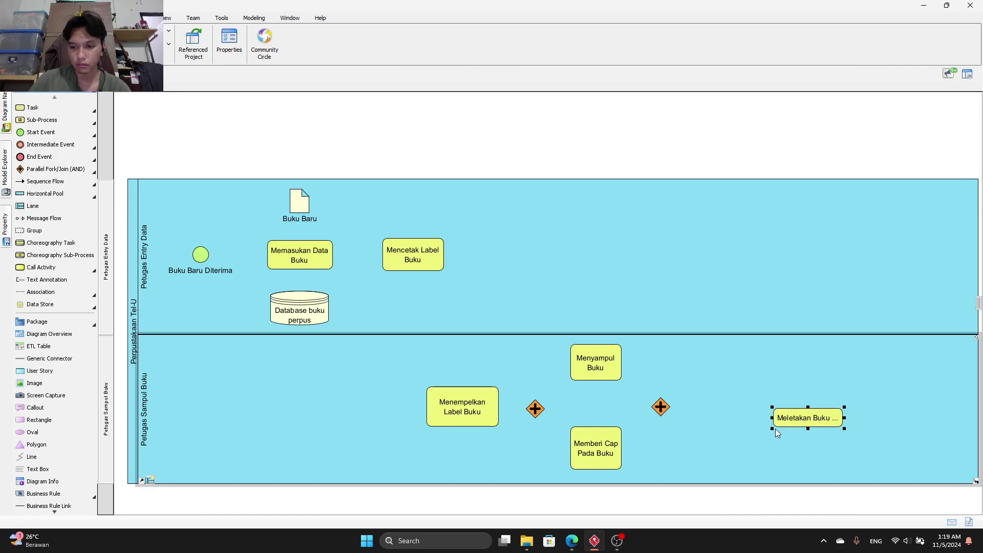
drag(773, 429, 750, 417)
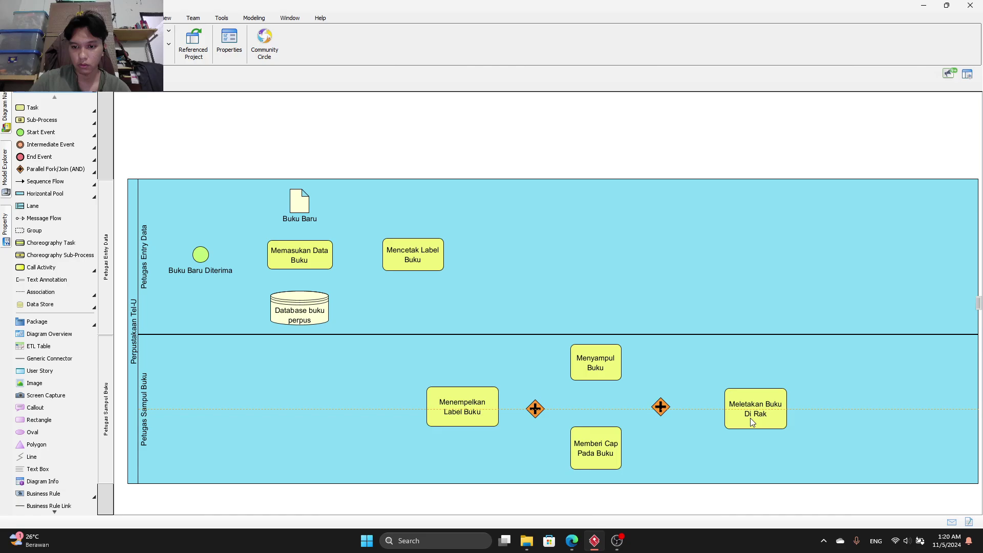
drag(660, 408, 660, 410)
Following the sample, add an End Event named "Buku Siap Dipinjam" right of the "Meletakan Buku Di Rak" task.
click(572, 538)
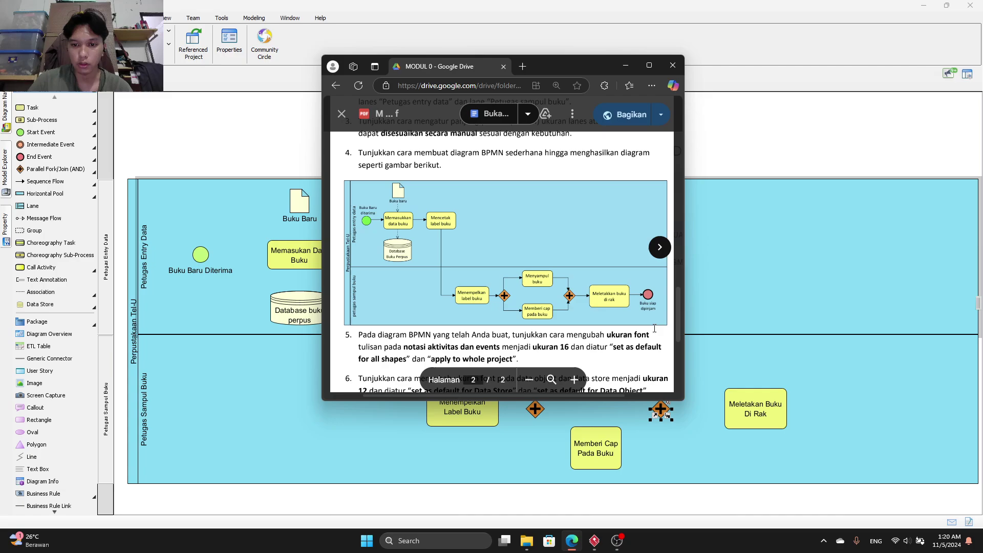
click(626, 65)
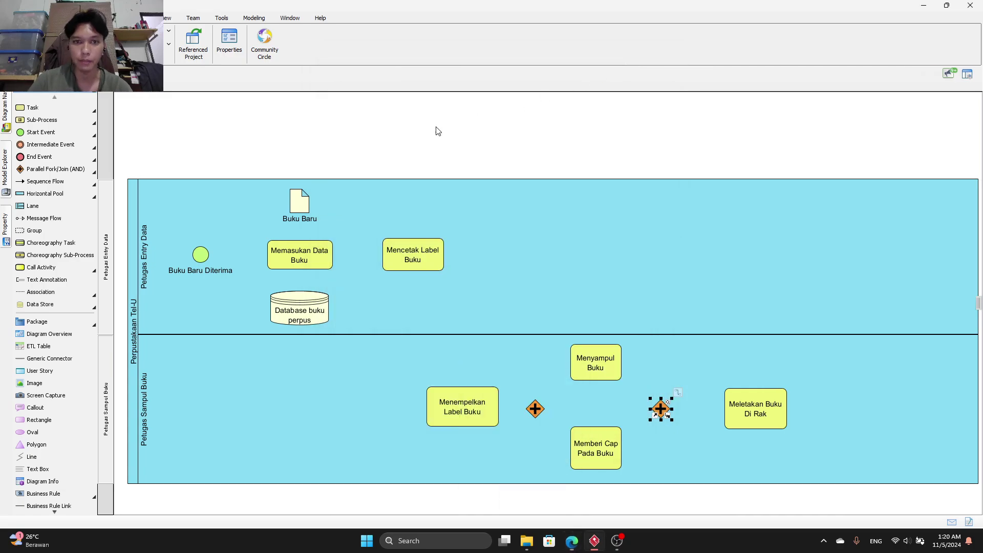
click(39, 157)
click(876, 413)
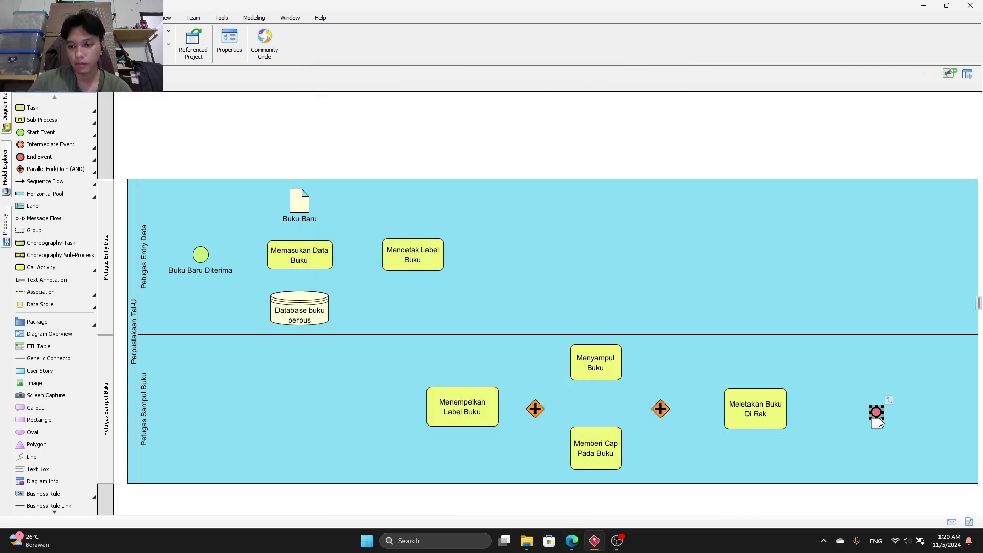
text(Buku)
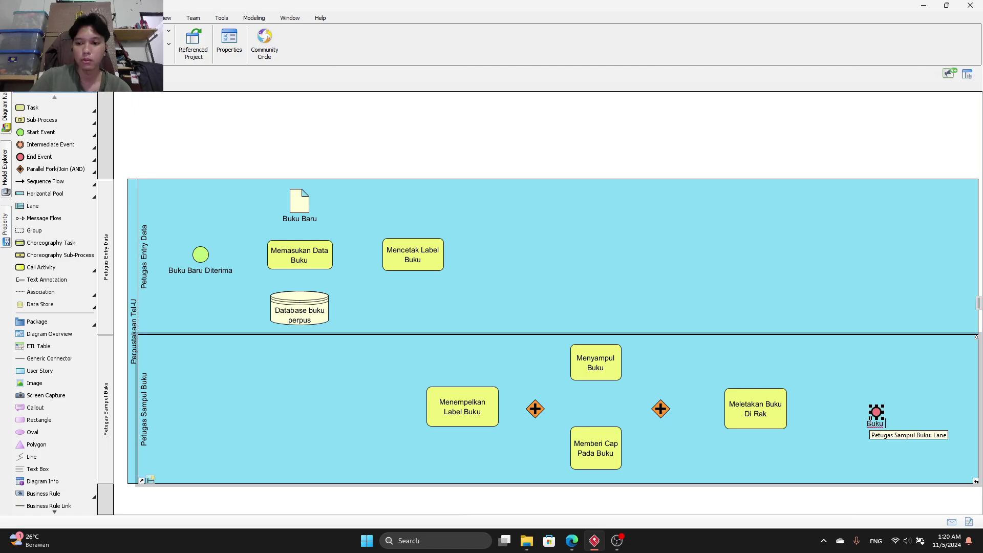
text( Siap)
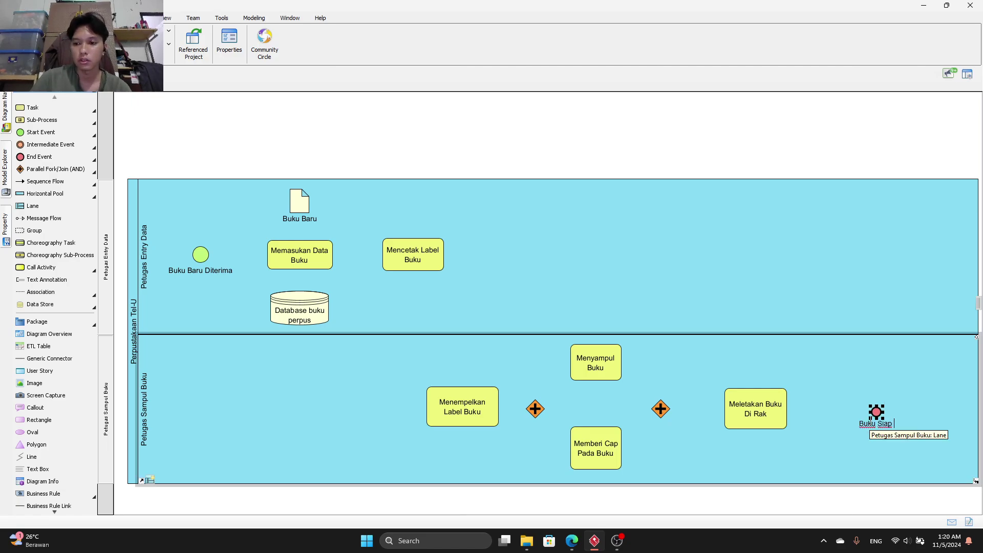
text( Dipinjam)
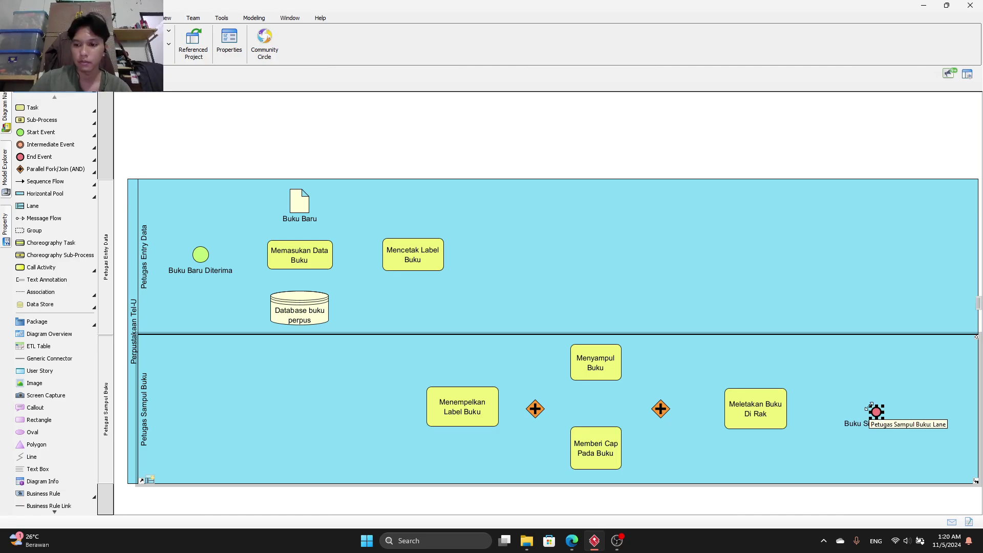
Enlarge the "Buku Siap Dipinjam" end event and align it level with the "Meletakan Buku Di Rak" task.
mouse_move(869, 423)
mouse_down()
mouse_move(858, 431)
mouse_move(868, 413)
mouse_up()
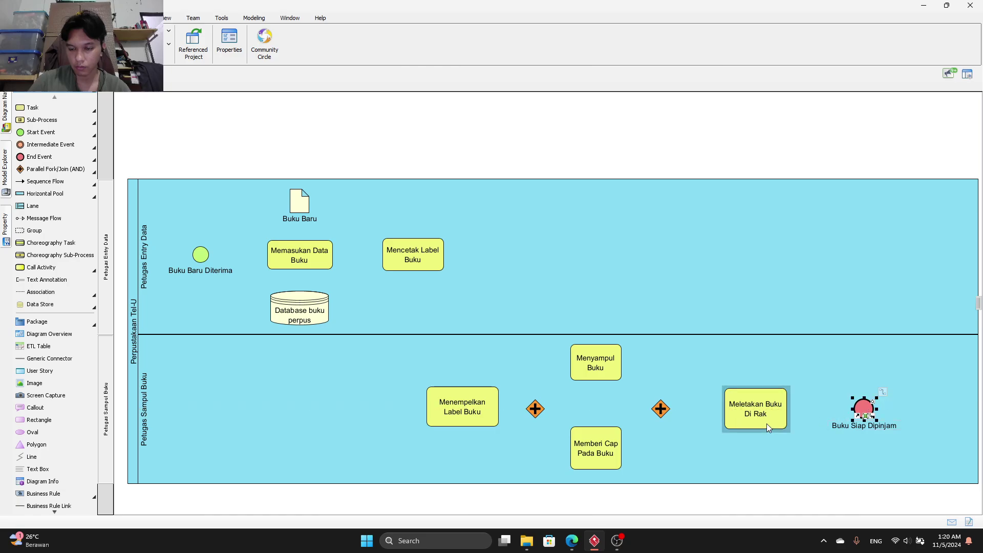
click(849, 369)
click(388, 327)
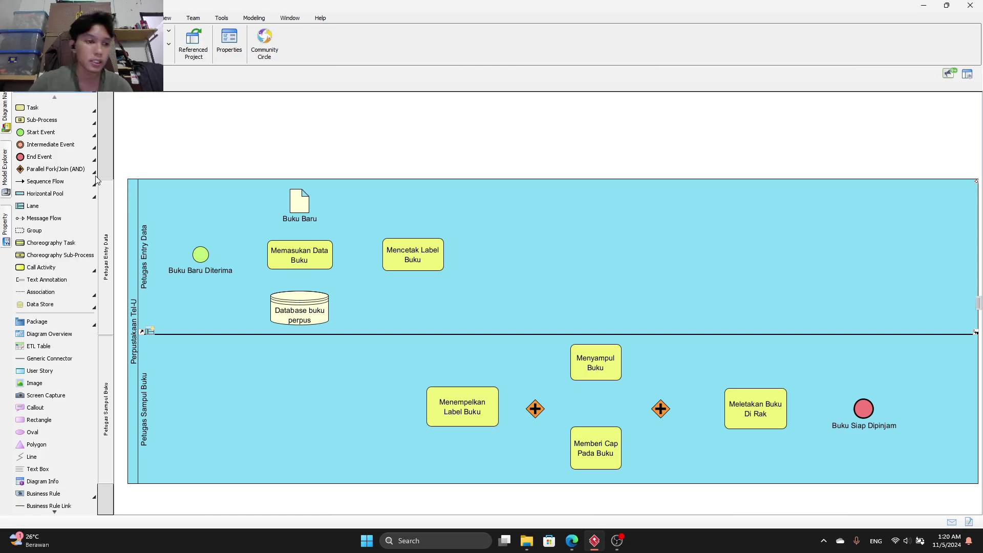
Connect "Buku Baru Diterima" to "Memasukan Data Buku" with a Sequence Flow, and slightly enlarge the start event.
click(75, 182)
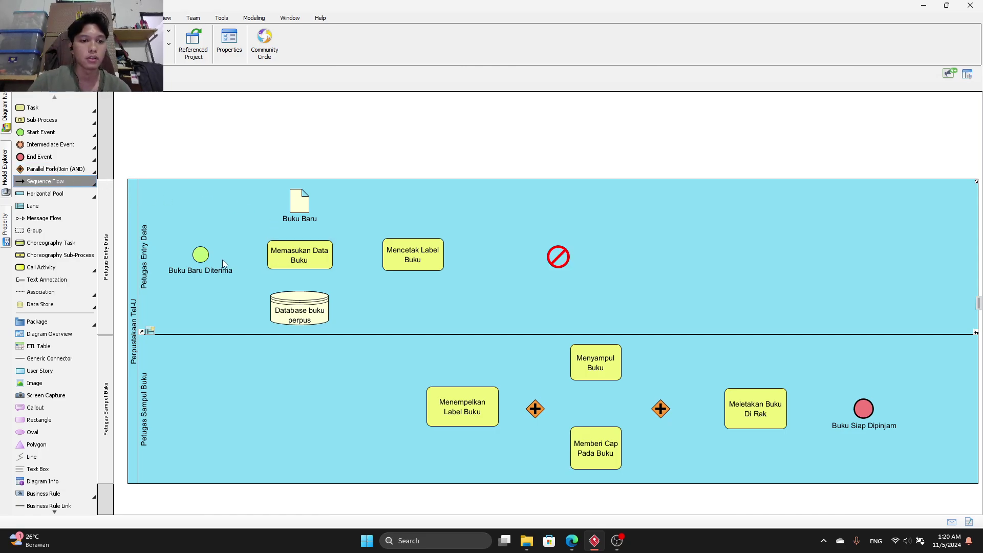
drag(206, 259, 275, 254)
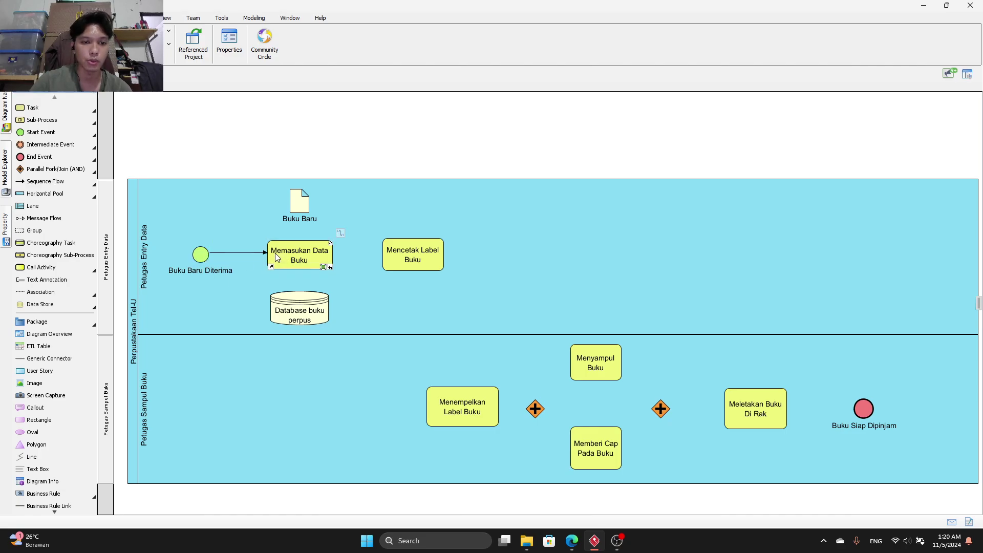
click(230, 254)
click(196, 262)
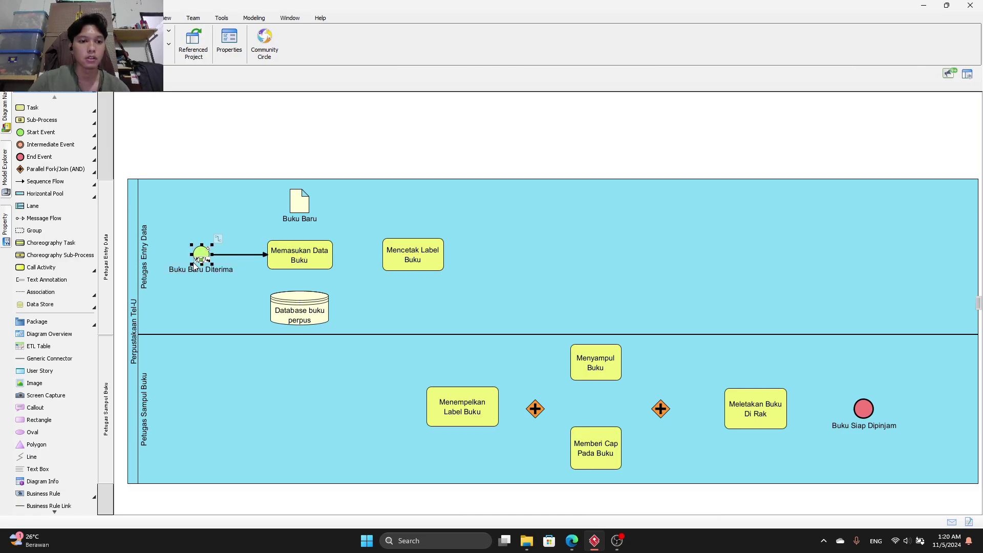
drag(191, 265, 197, 257)
click(224, 255)
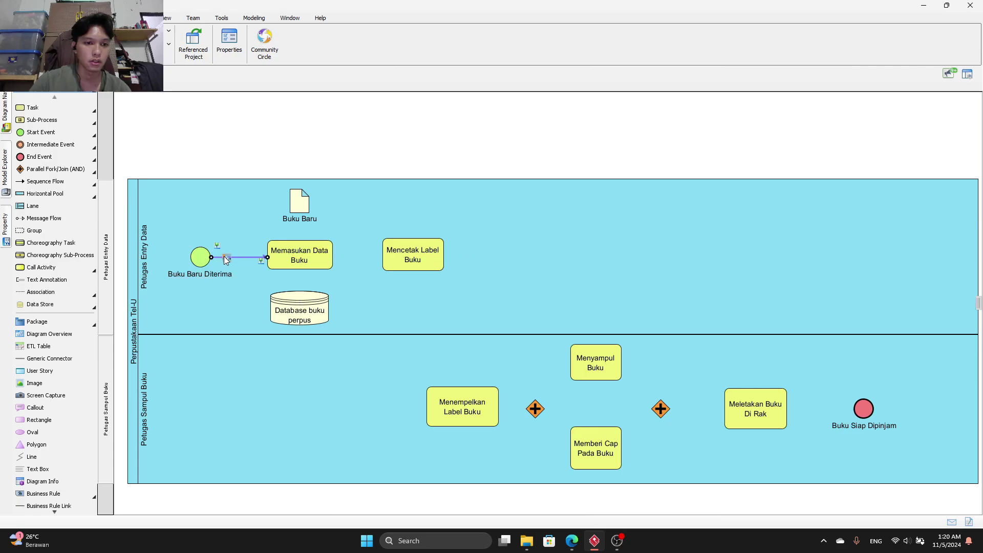
Use Data Associations to link the "Buku Baru" data object to "Memasukan Data Buku" and that task to the "Database buku perpus" data store.
click(300, 204)
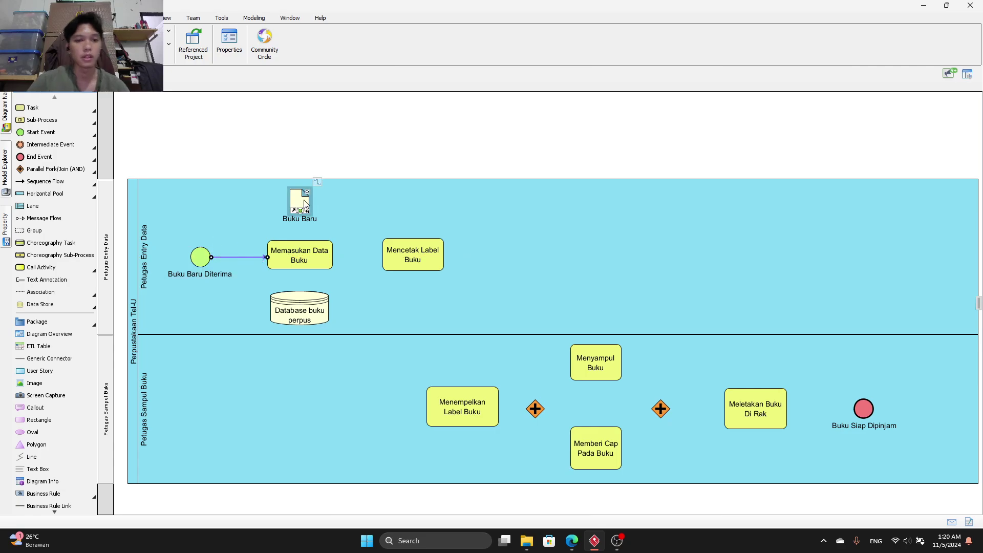
click(95, 308)
click(121, 305)
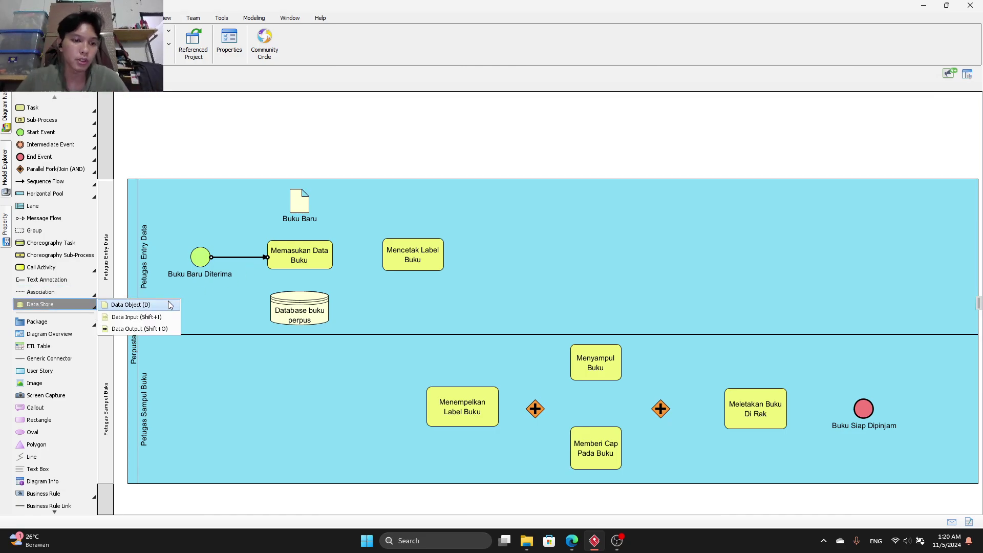
click(94, 297)
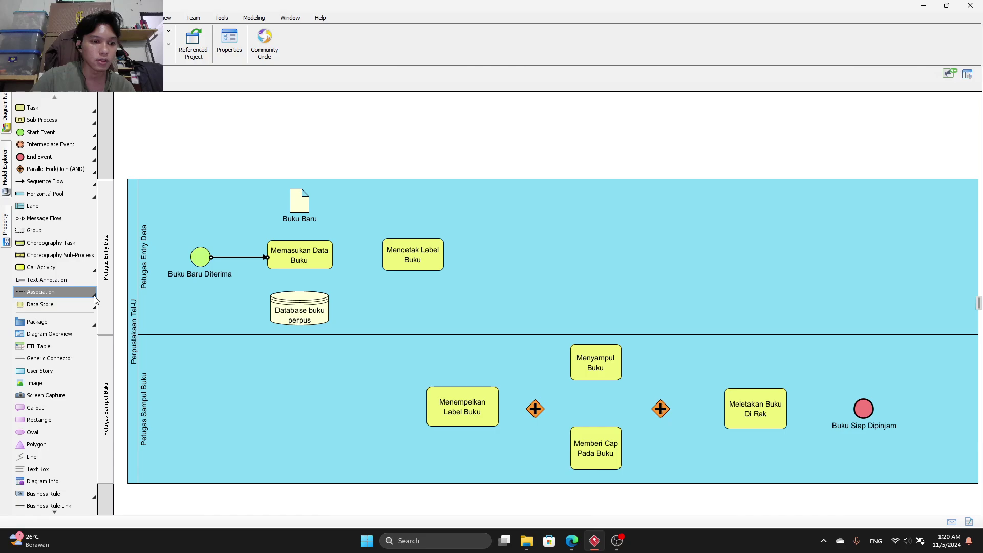
mouse_move(97, 301)
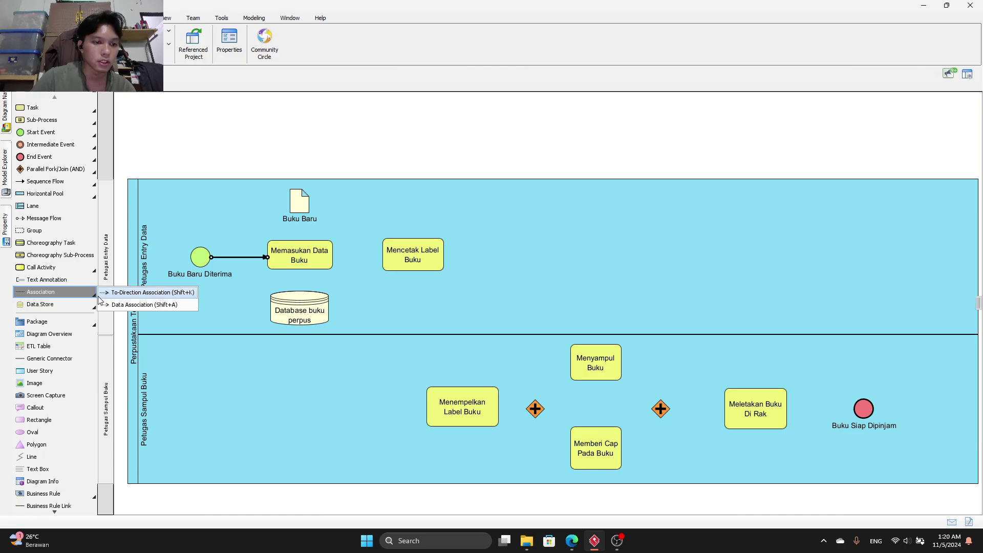
click(141, 305)
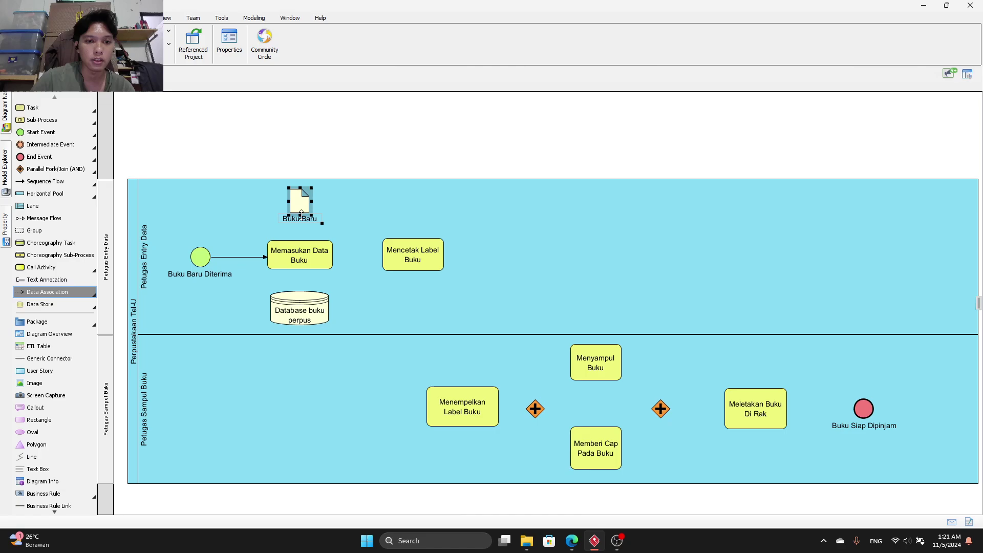
click(303, 255)
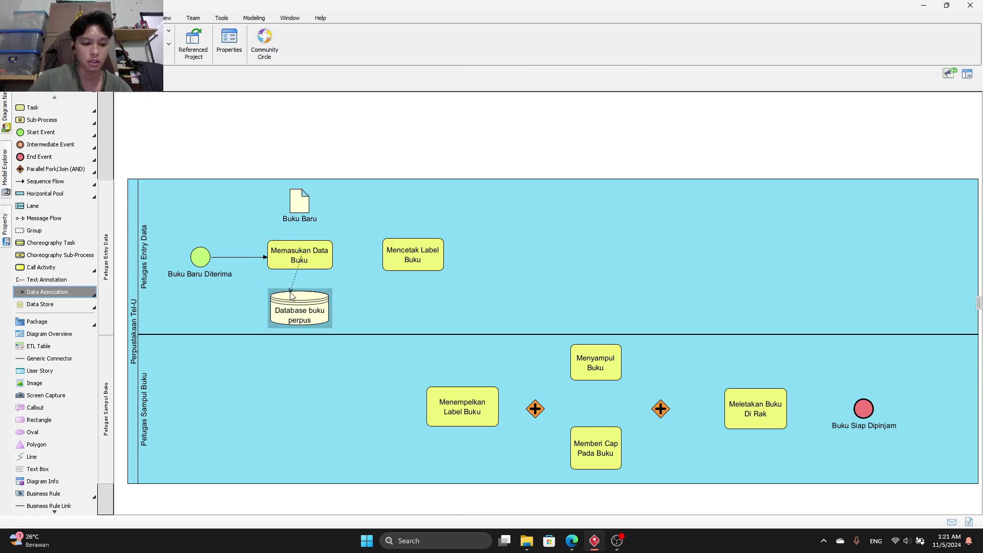
key(Escape)
click(47, 292)
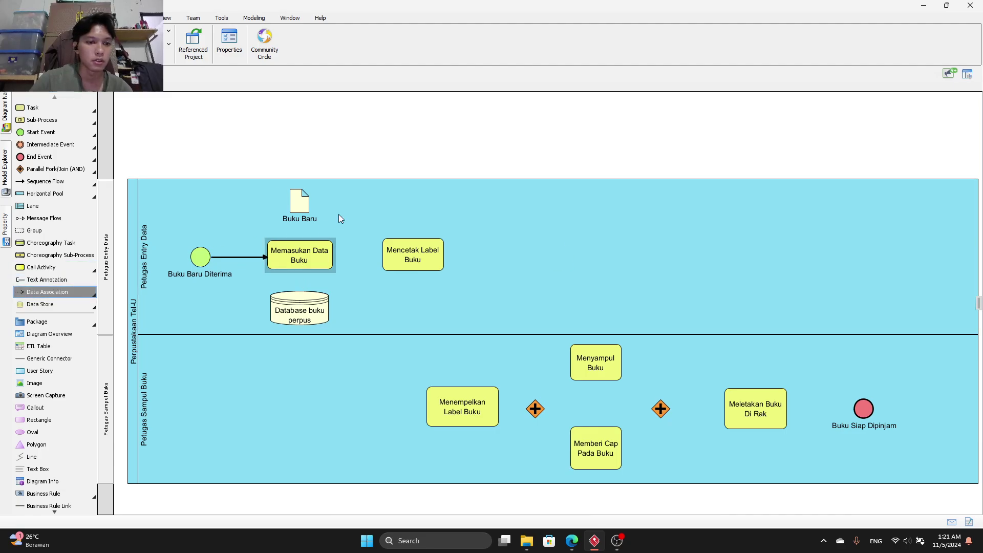
click(307, 204)
click(305, 257)
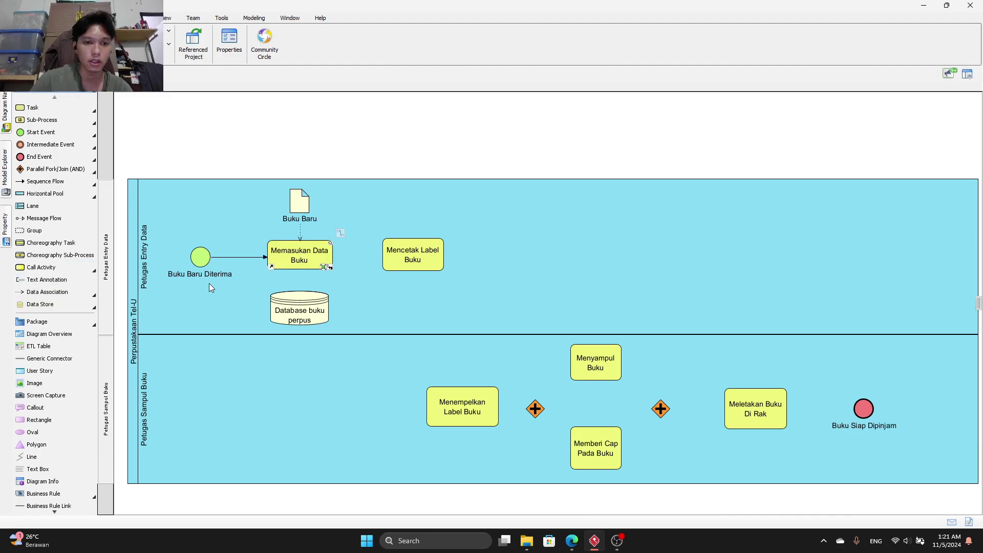
click(70, 291)
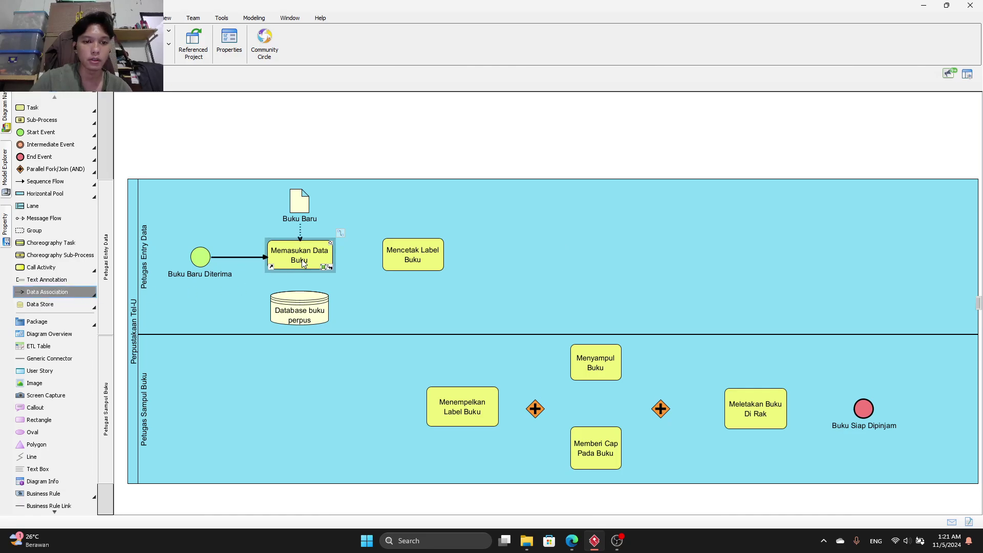
click(300, 299)
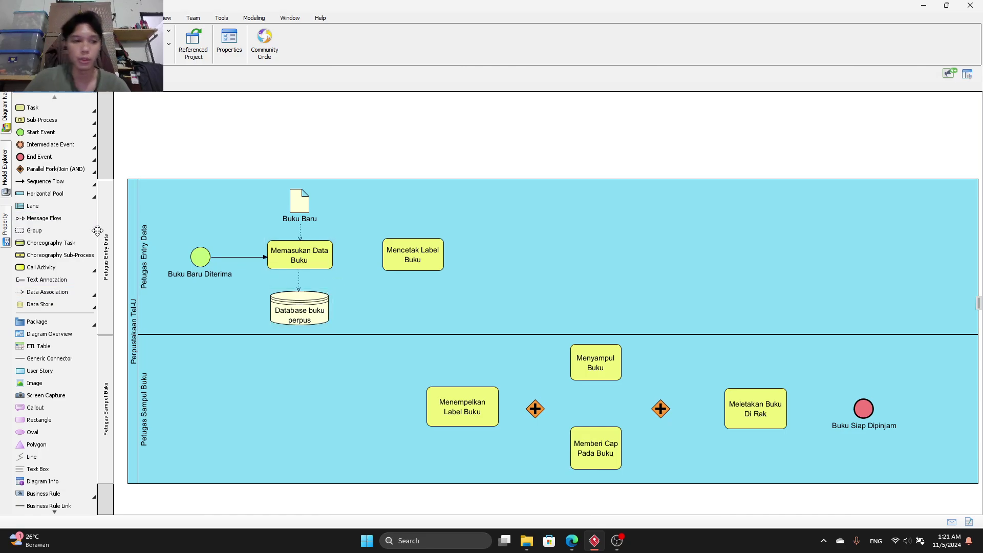
Connect "Memasukan Data Buku" to "Mencetak Label Buku" with a Sequence Flow.
click(82, 180)
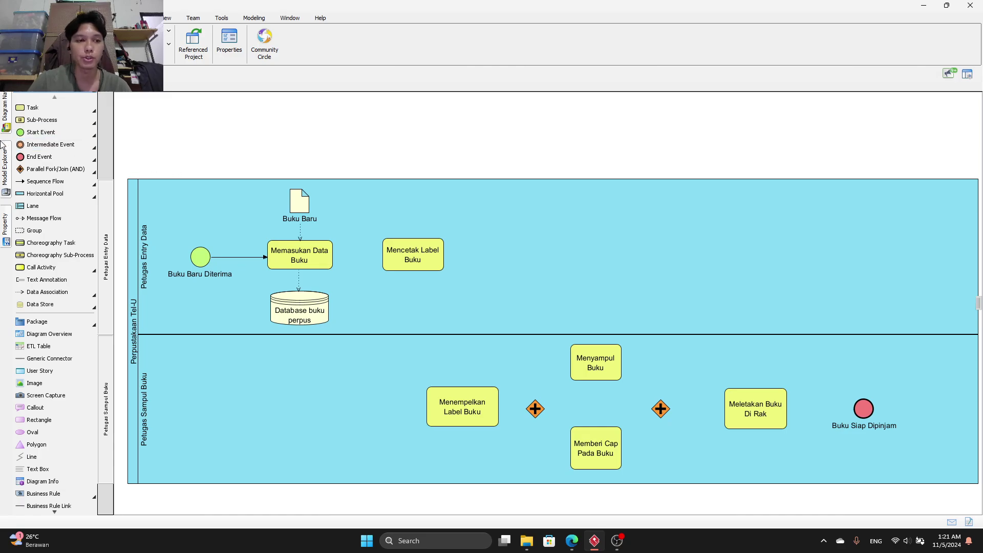
click(81, 181)
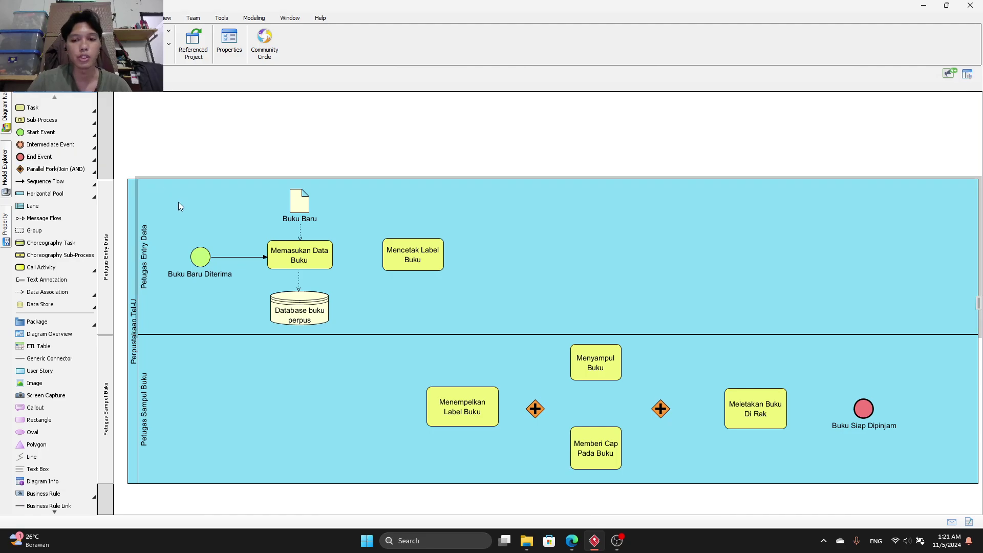
click(51, 183)
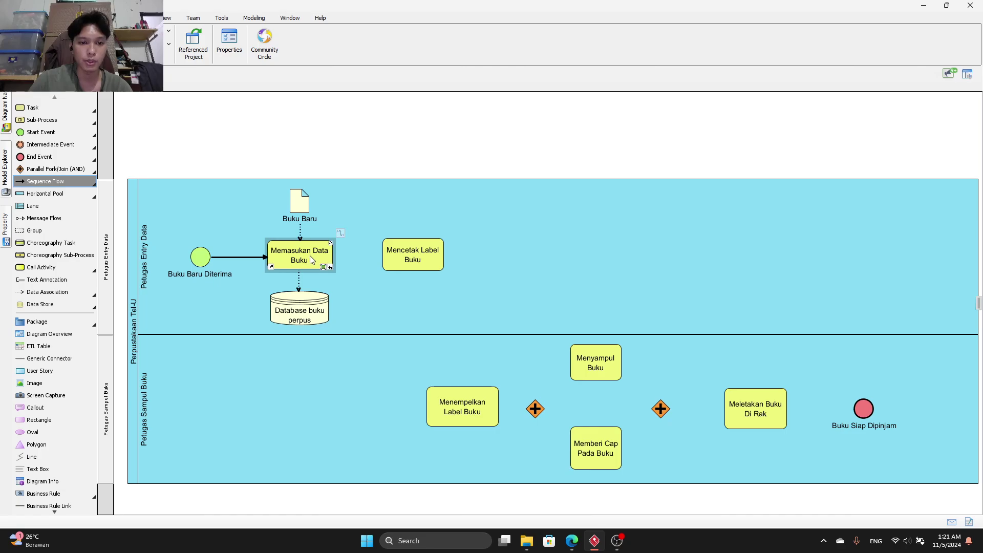
drag(319, 255, 401, 259)
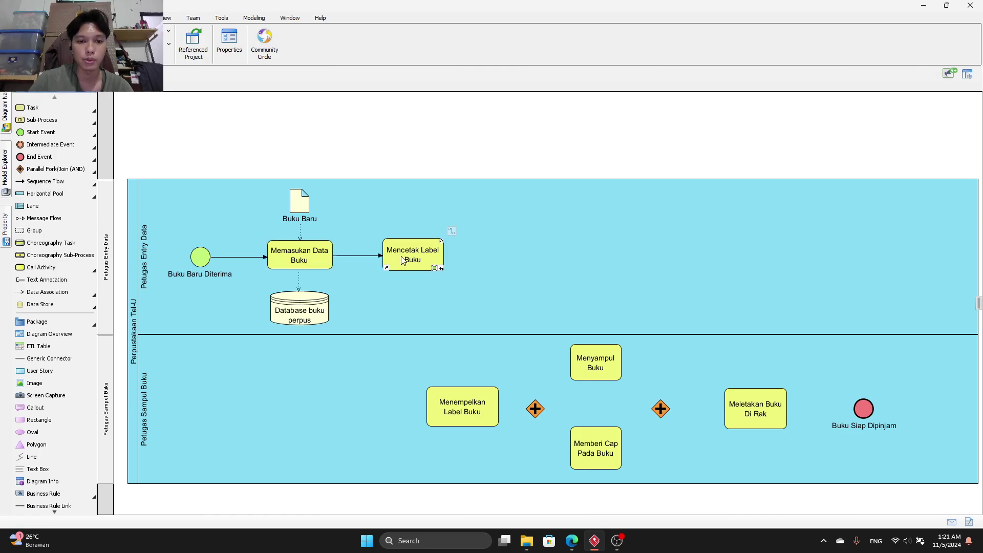
Draw a Sequence Flow from "Mencetak Label Buku" to "Menempelkan Label Buku", routed straight down and then right into the task.
click(58, 183)
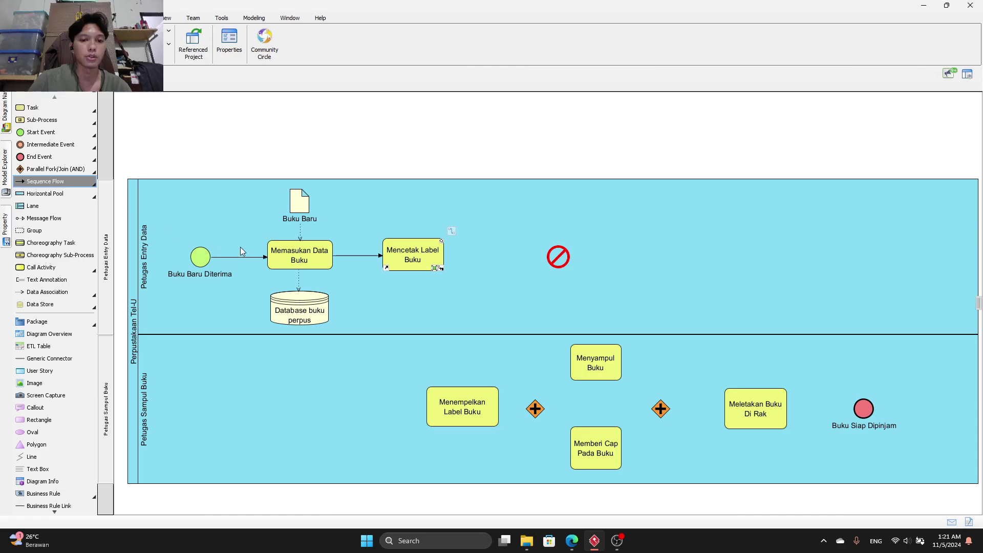
drag(307, 256, 399, 274)
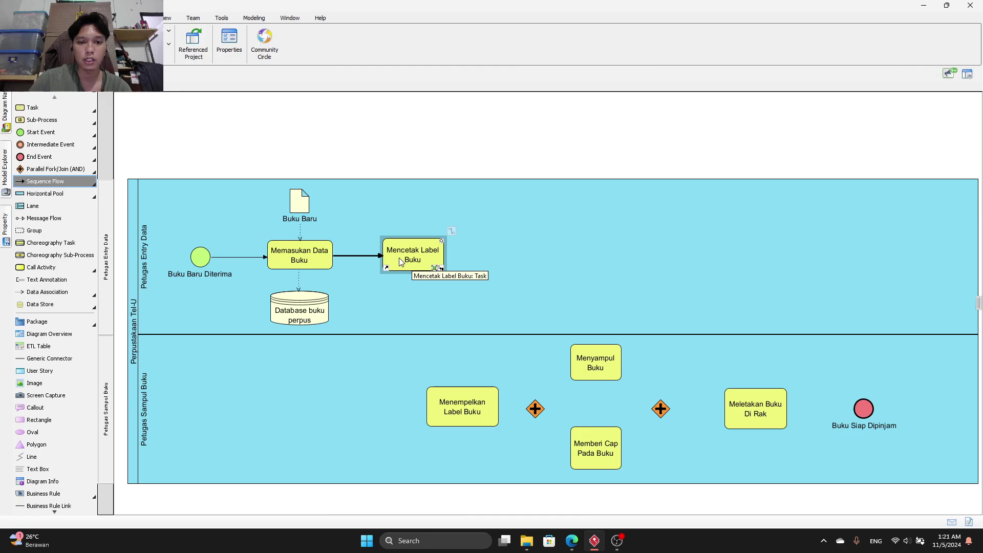
drag(411, 264, 431, 419)
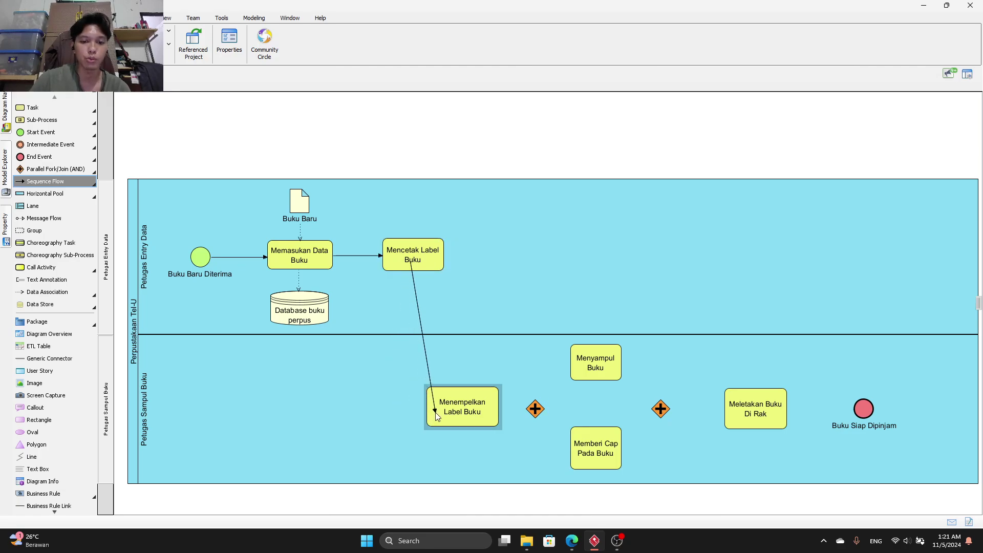
drag(434, 350, 410, 408)
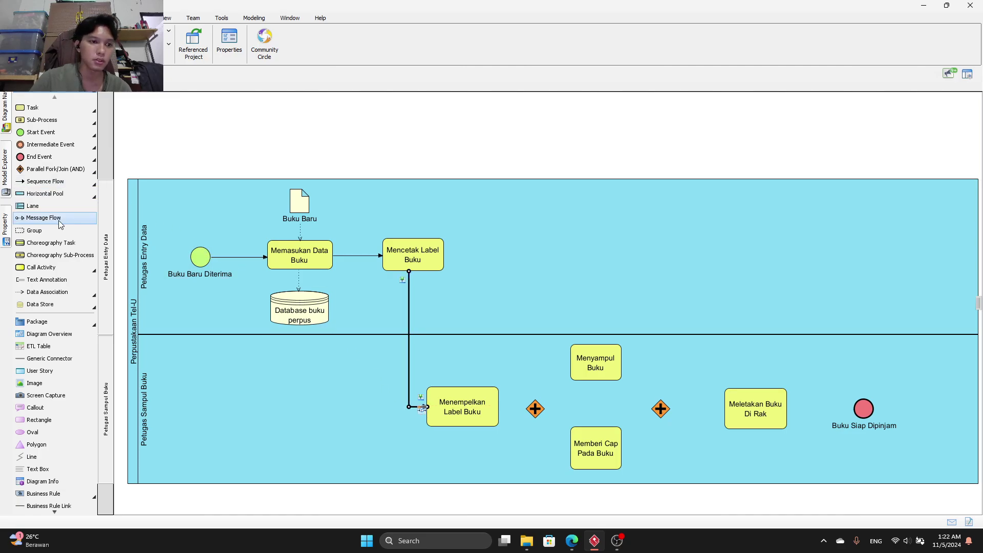
Add Sequence Flows from "Menempelkan Label Buku" to the first parallel gateway and from that gateway to "Menyampul Buku".
click(58, 186)
drag(493, 408, 537, 413)
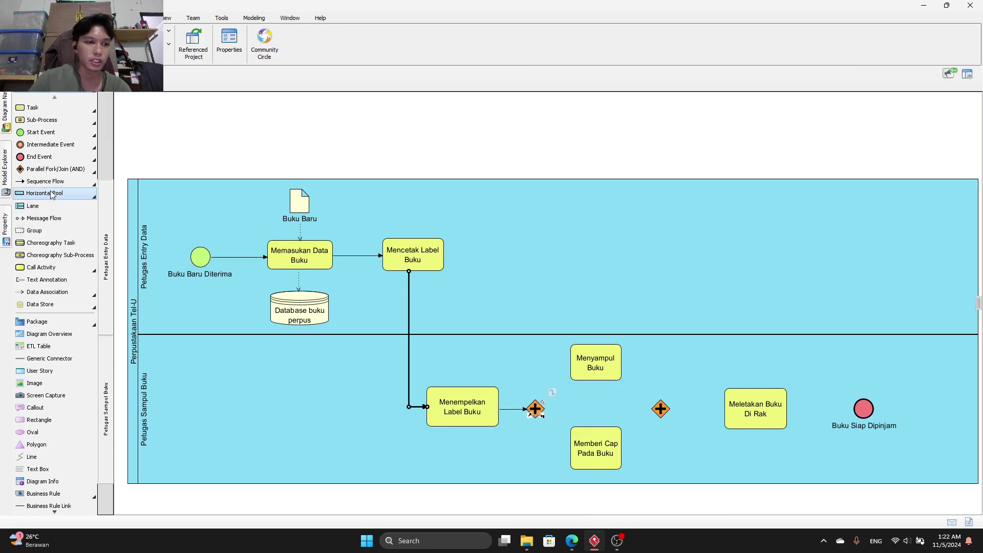
click(46, 181)
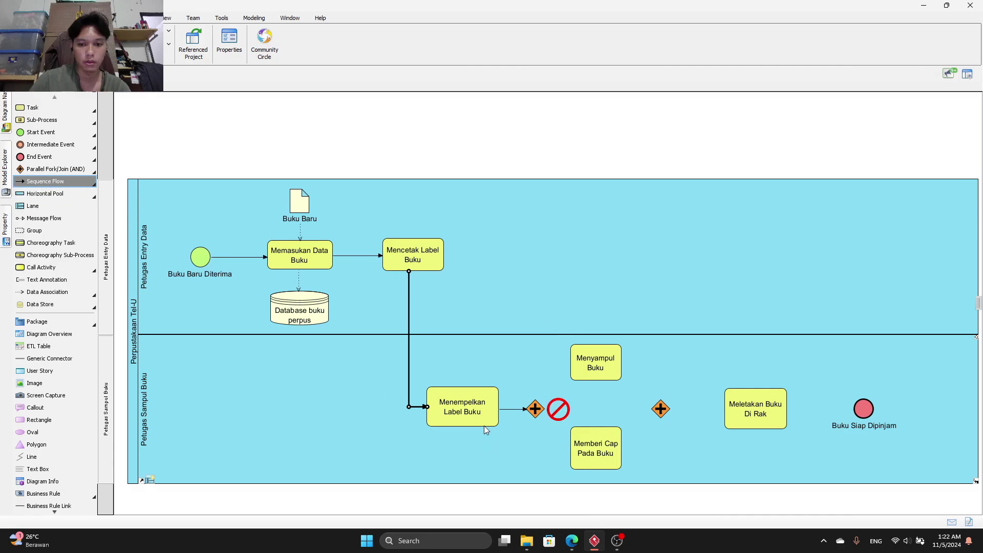
drag(537, 408, 594, 364)
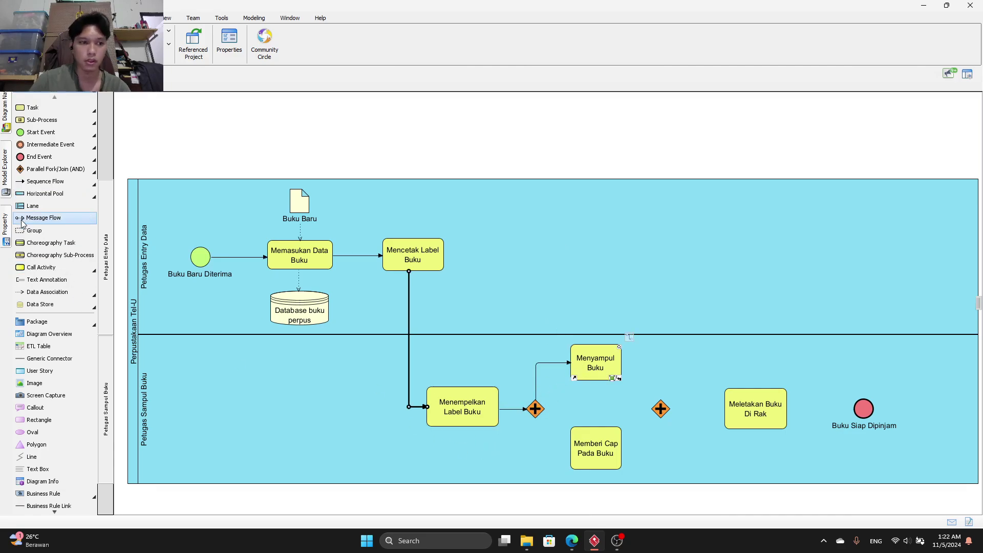
Add Sequence Flows from the first parallel gateway to "Memberi Cap Pada Buku" and from that task to the second gateway.
click(41, 181)
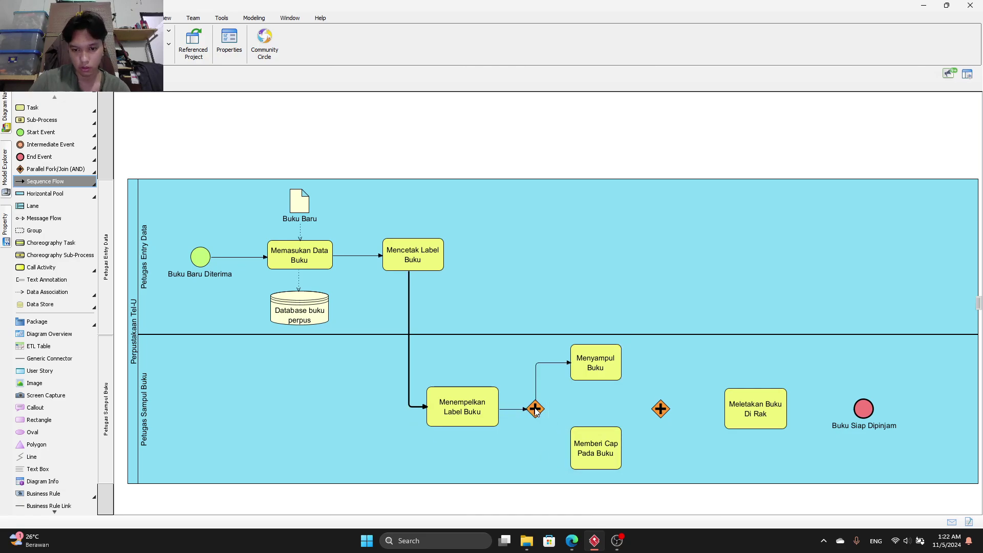
drag(535, 408, 660, 409)
click(45, 182)
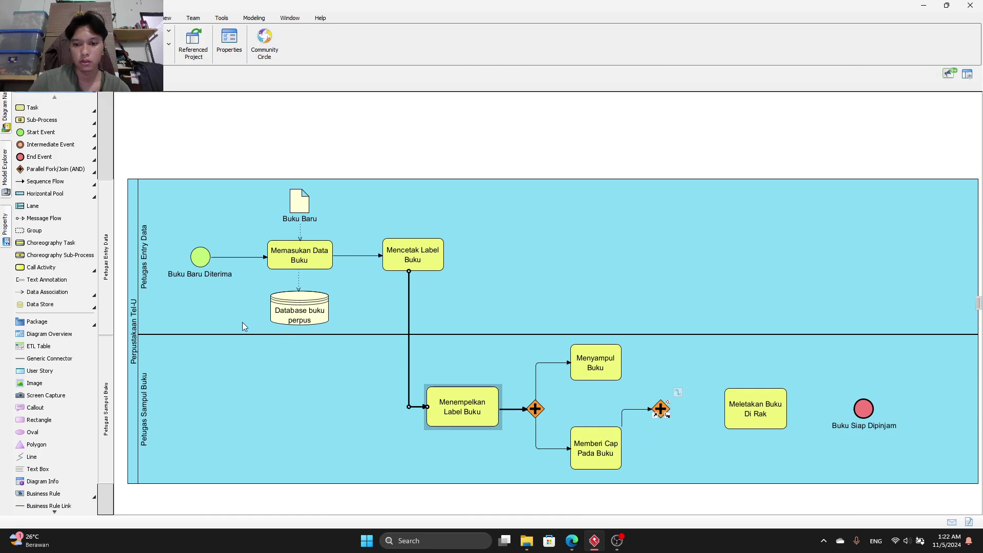
Connect "Menyampul Buku" to the second parallel gateway with a Sequence Flow and route both incoming branches at right angles into the gateway.
click(39, 181)
drag(598, 359, 660, 409)
click(637, 429)
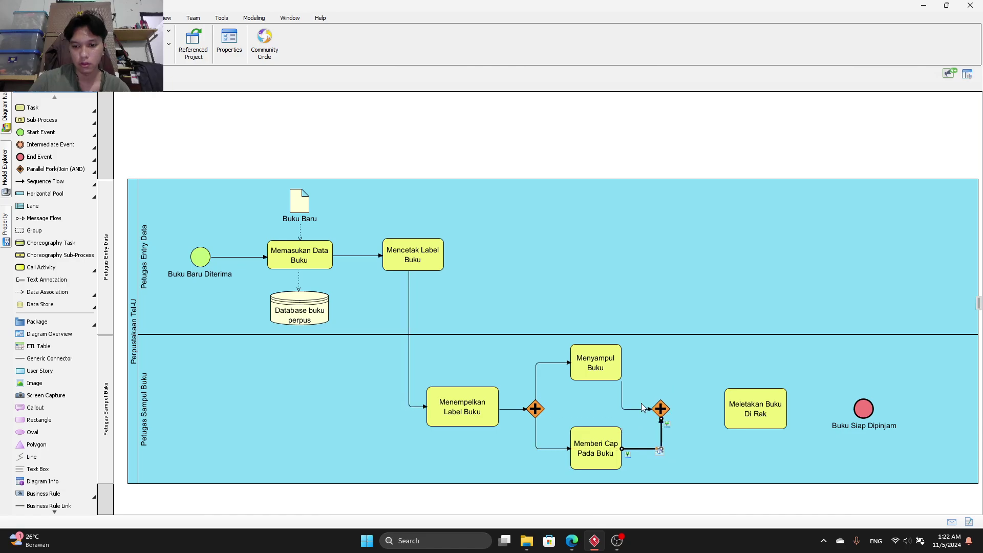
drag(635, 409, 634, 400)
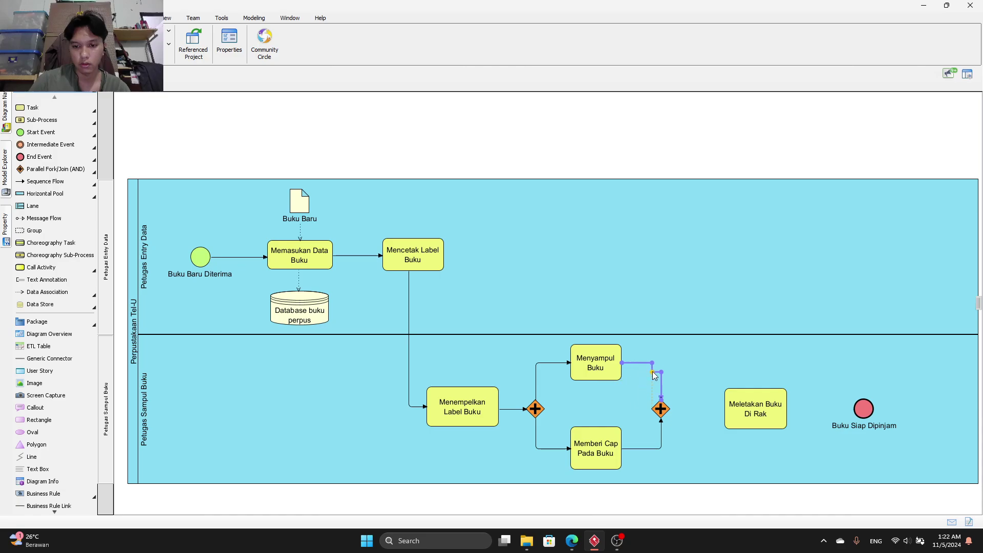
drag(657, 361, 658, 361)
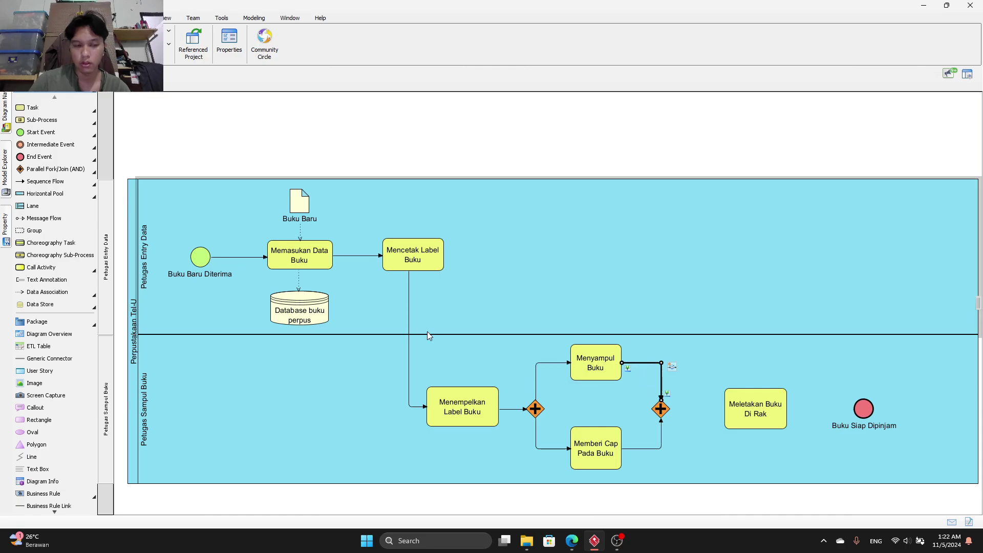
Add a straight Sequence Flow from the second parallel gateway to "Meletakan Buku Di Rak".
click(35, 182)
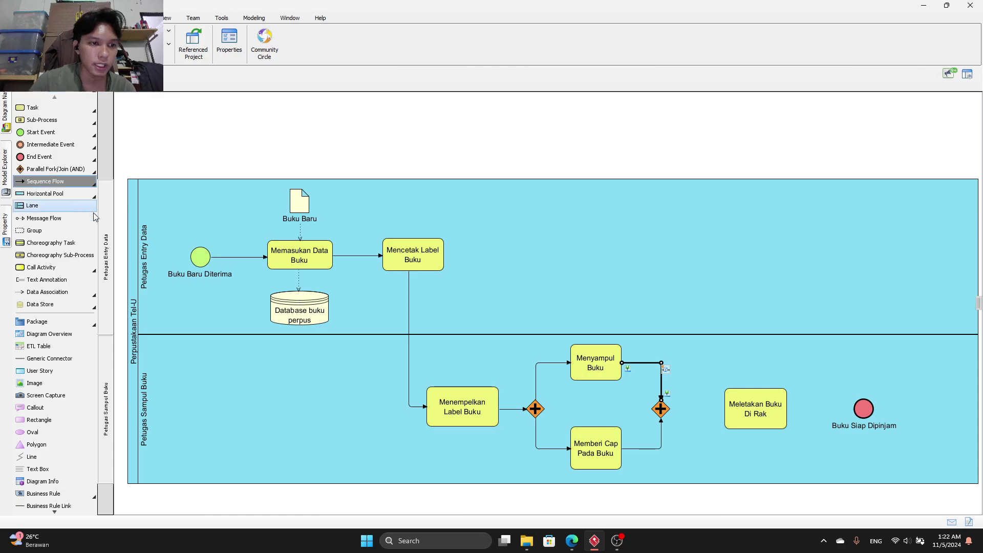
drag(665, 411, 730, 407)
click(769, 413)
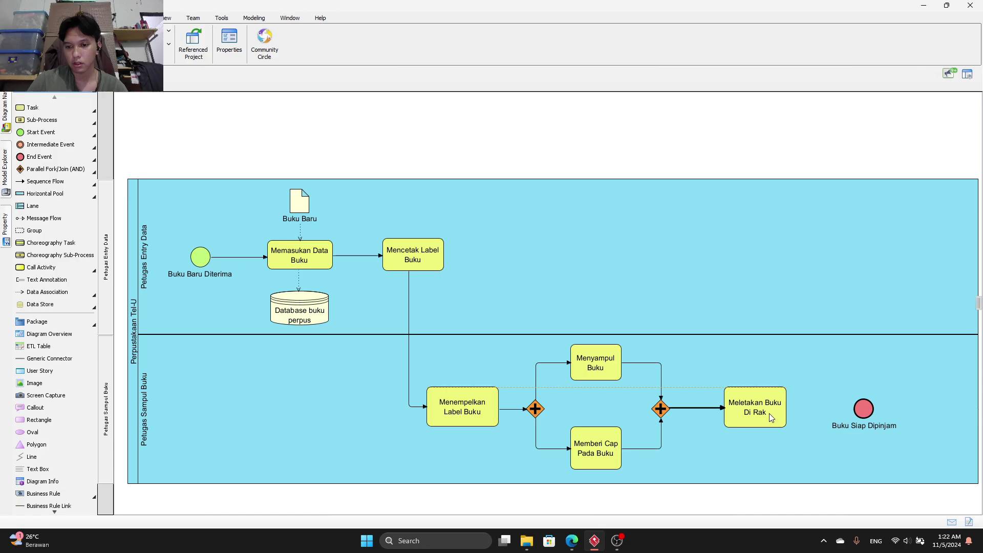
Connect "Meletakan Buku Di Rak" to the "Buku Siap Dipinjam" end event with a straight Sequence Flow and move the event slightly closer.
click(42, 181)
drag(777, 410, 860, 405)
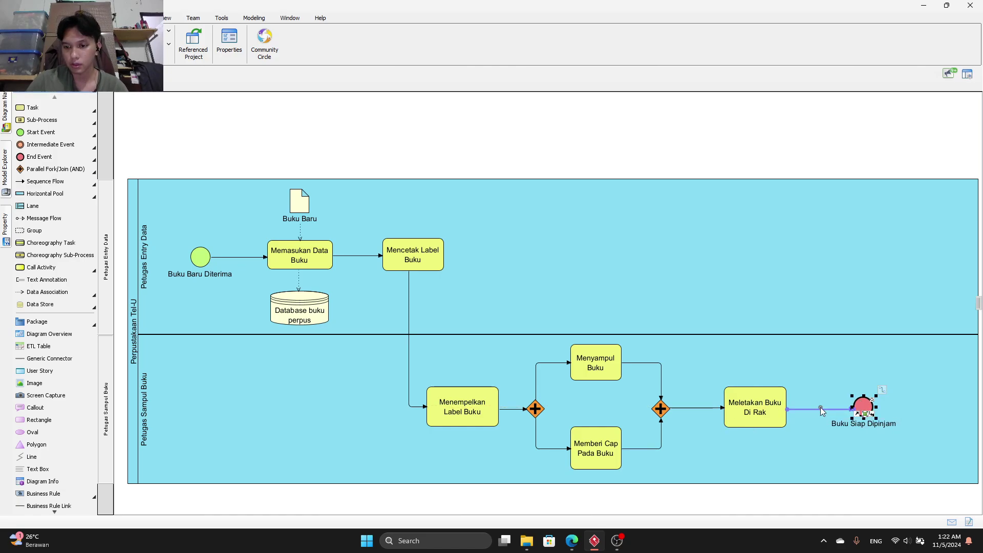
click(860, 410)
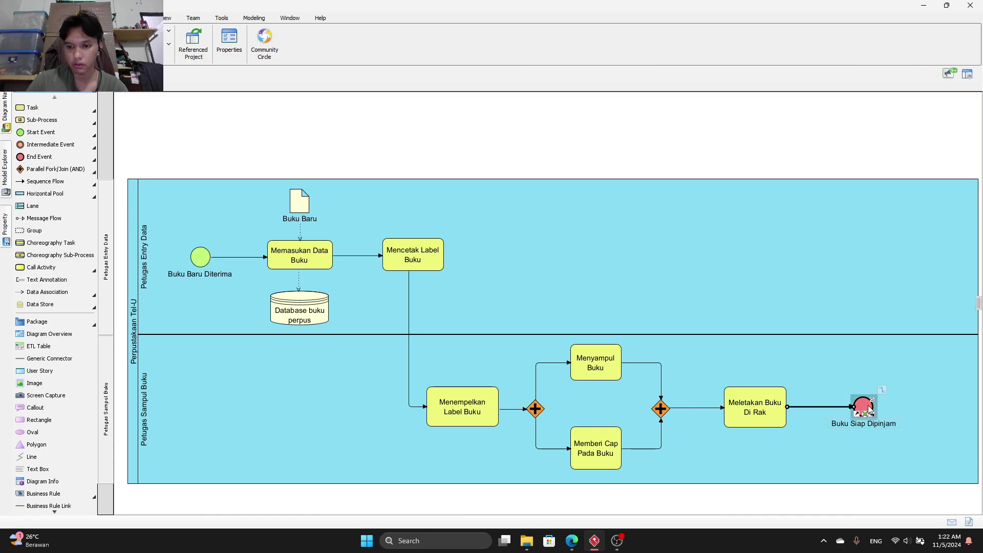
drag(867, 409, 860, 409)
click(786, 363)
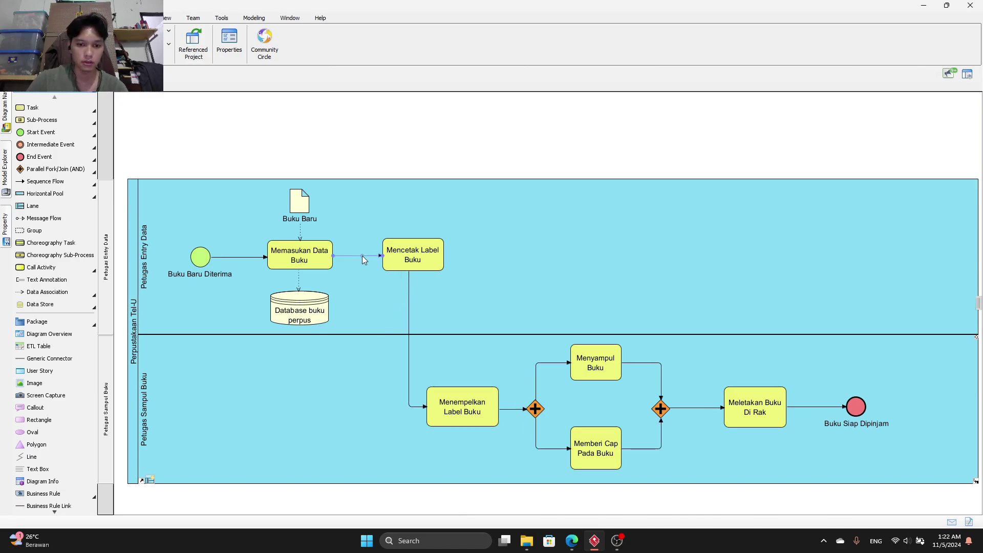
Align "Mencetak Label Buku" and the "Buku Baru Diterima" start event with "Memasukan Data Buku" so their Sequence Flows run straight.
drag(412, 262, 404, 264)
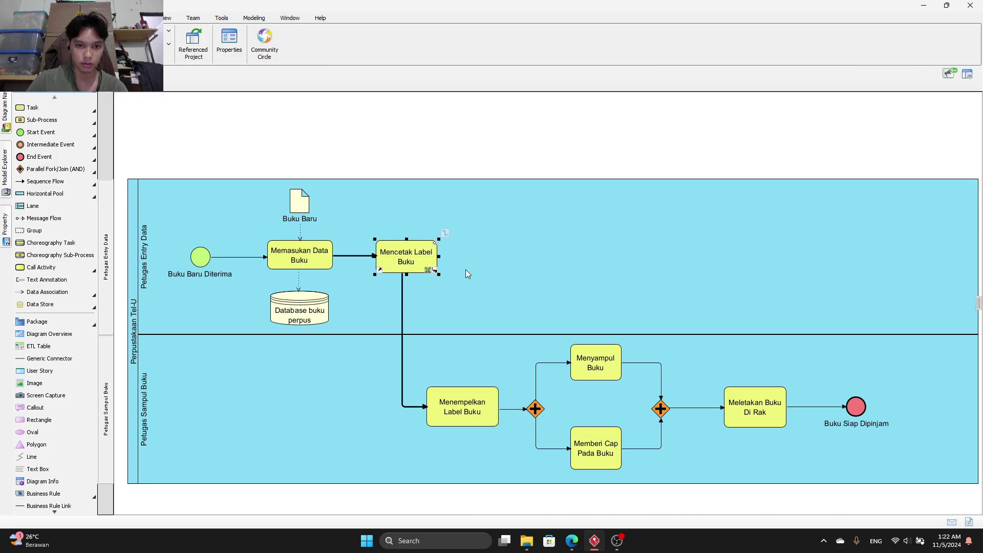
click(245, 255)
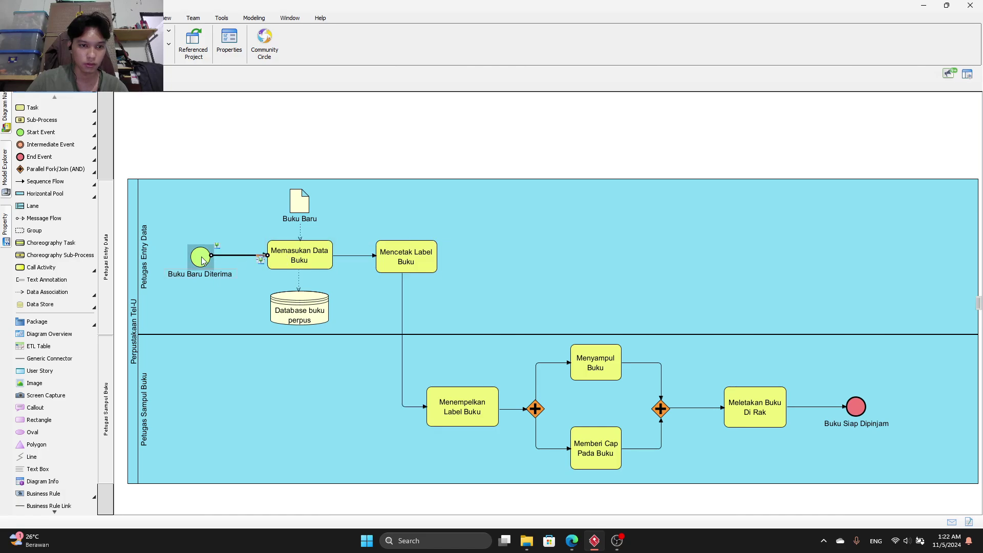
drag(201, 257, 201, 255)
click(222, 255)
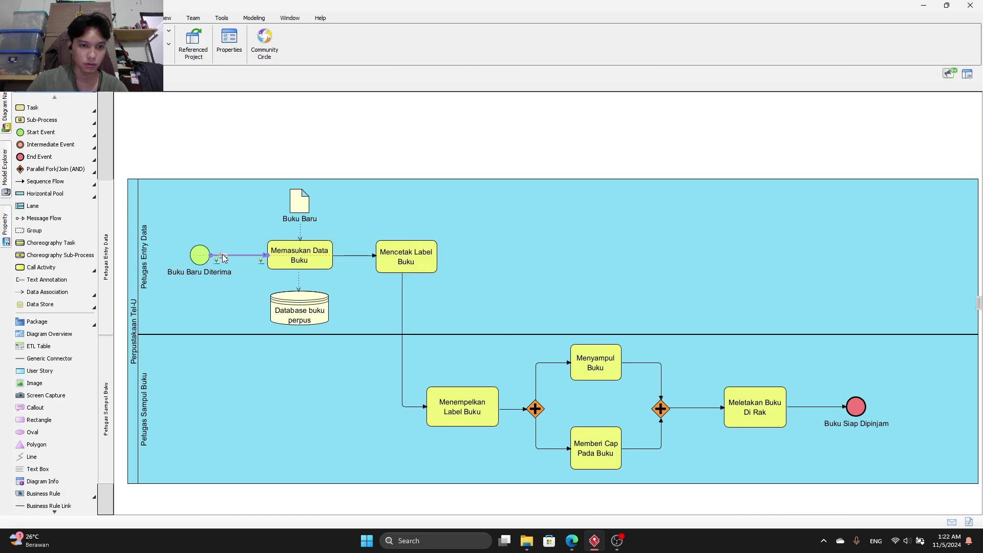
click(594, 295)
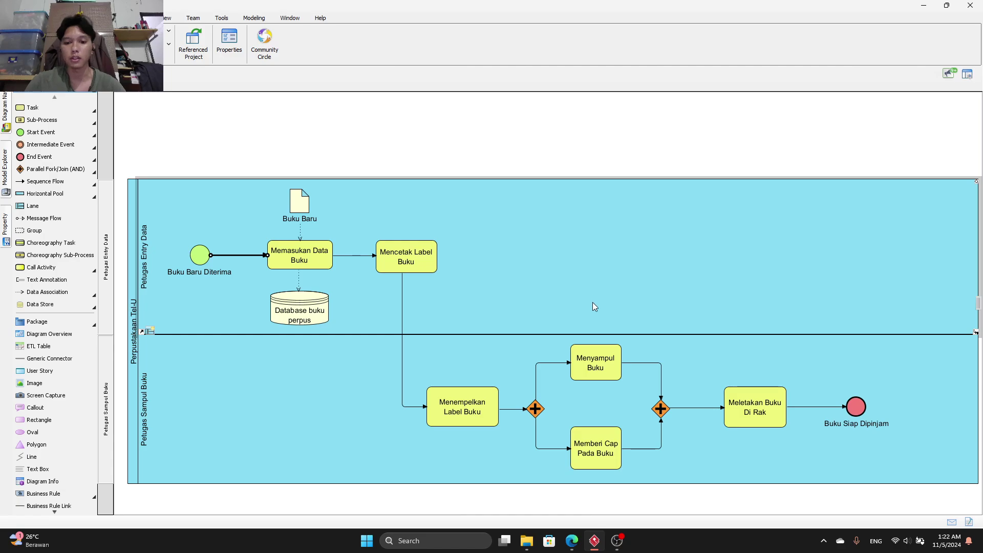
Check the font-size instructions below the sample diagram in the MODUL 0 PDF in the browser and return to the BPMN diagram.
click(572, 539)
scroll(522, 352, down, 2)
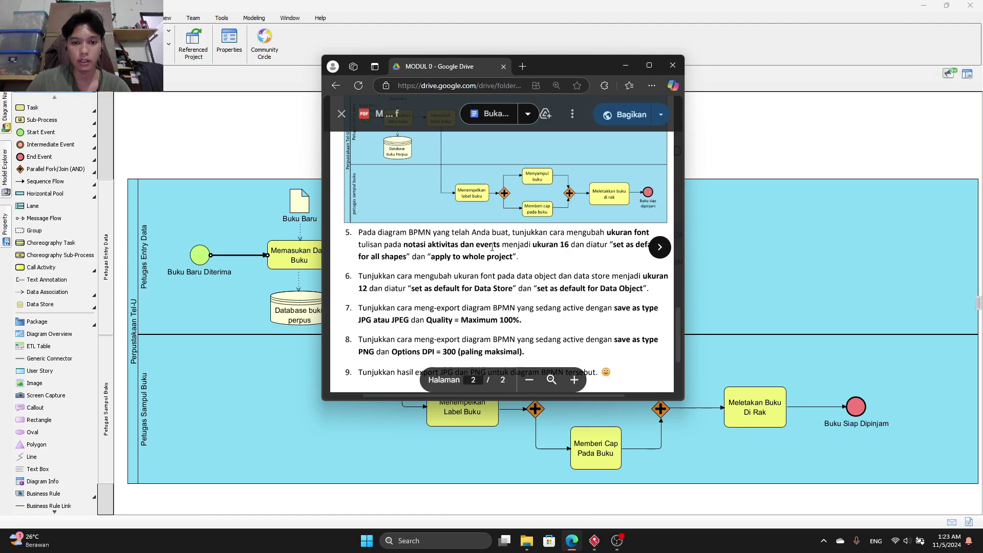
click(623, 65)
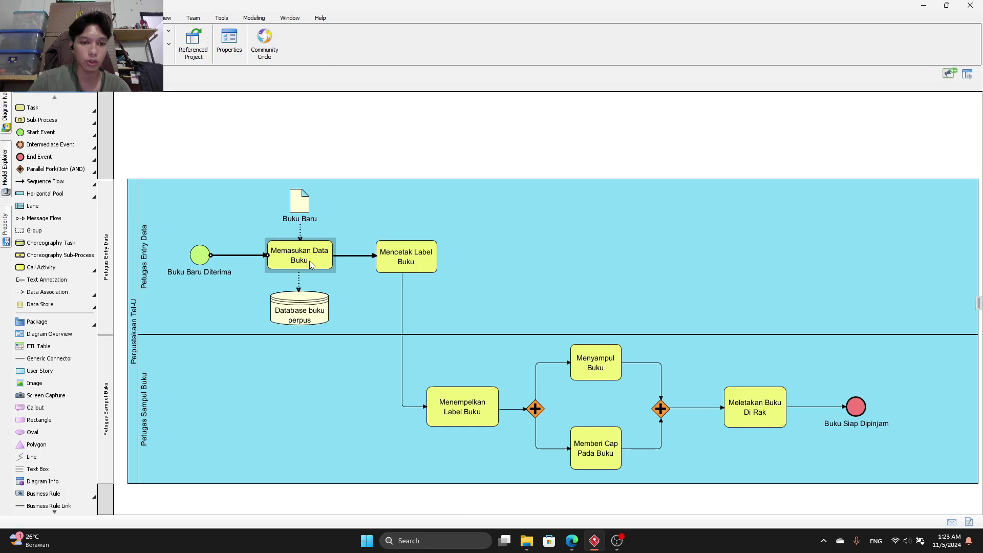
click(309, 260)
click(306, 256)
click(404, 222)
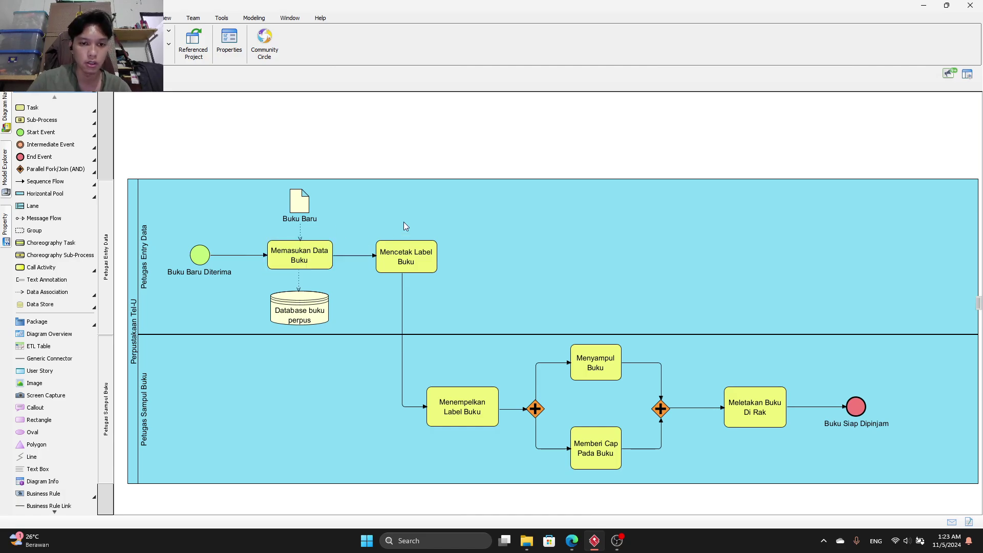
Set font size 16 of the "Memasukan Data Buku" task as default for all shapes and apply it to the whole project.
click(294, 252)
right_click(295, 251)
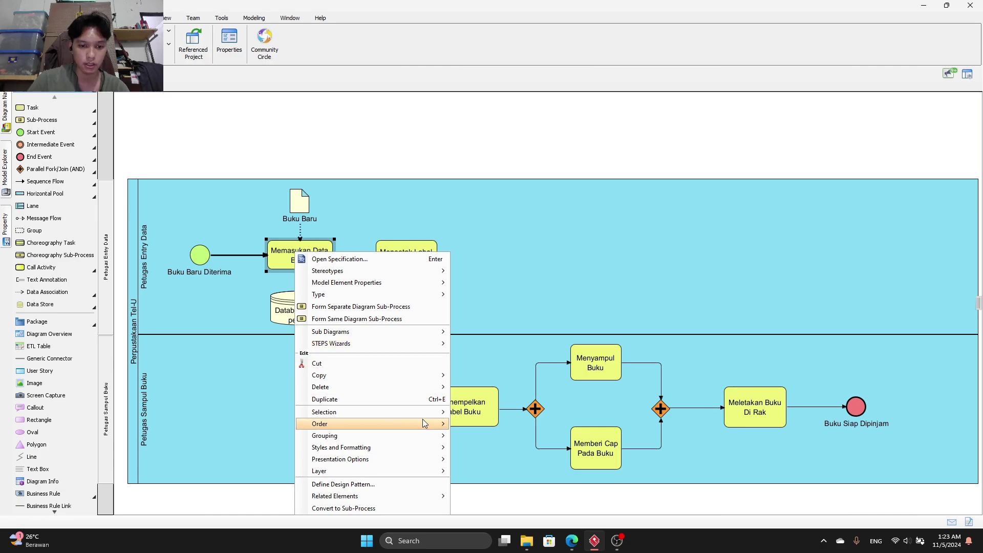
mouse_move(429, 448)
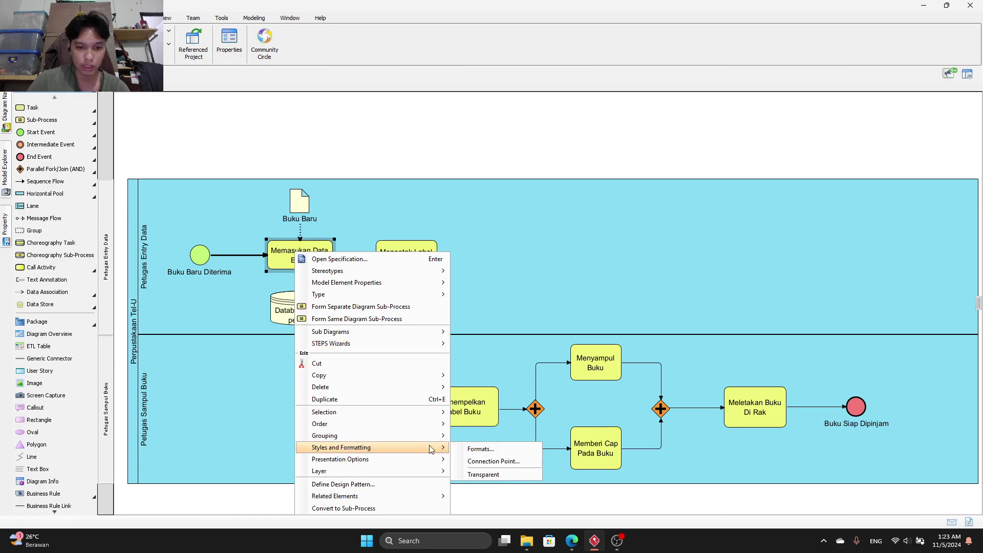
click(469, 451)
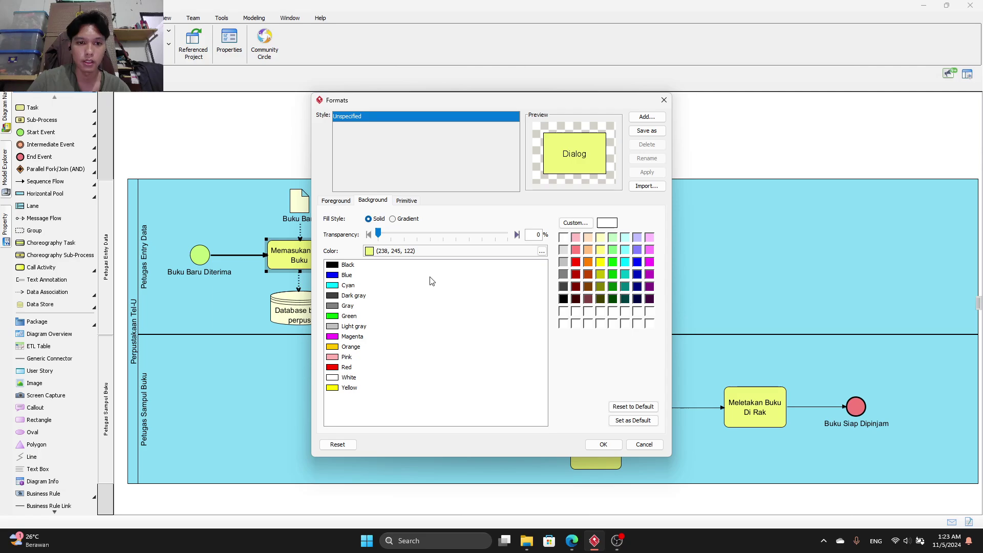
click(336, 203)
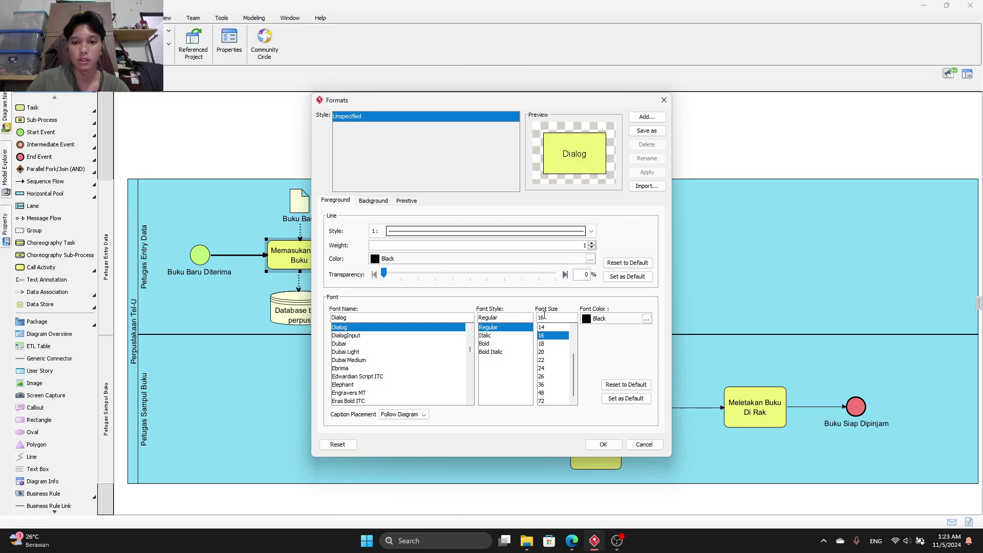
scroll(554, 349, up, 1)
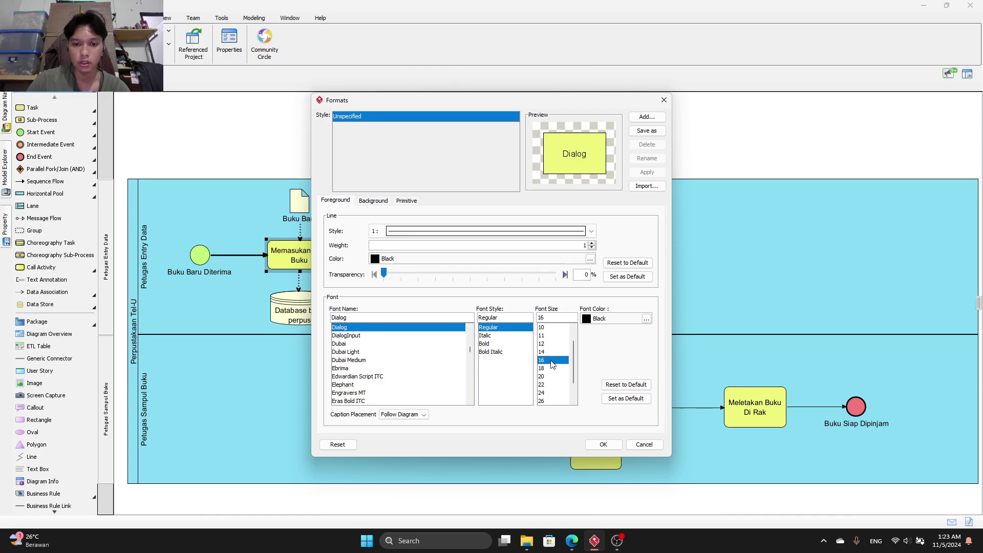
click(626, 402)
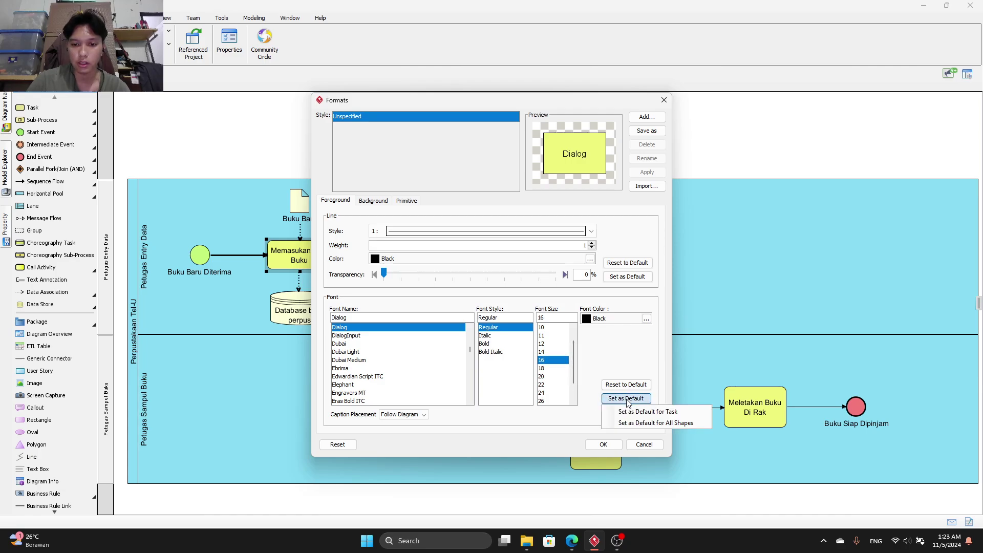
click(656, 424)
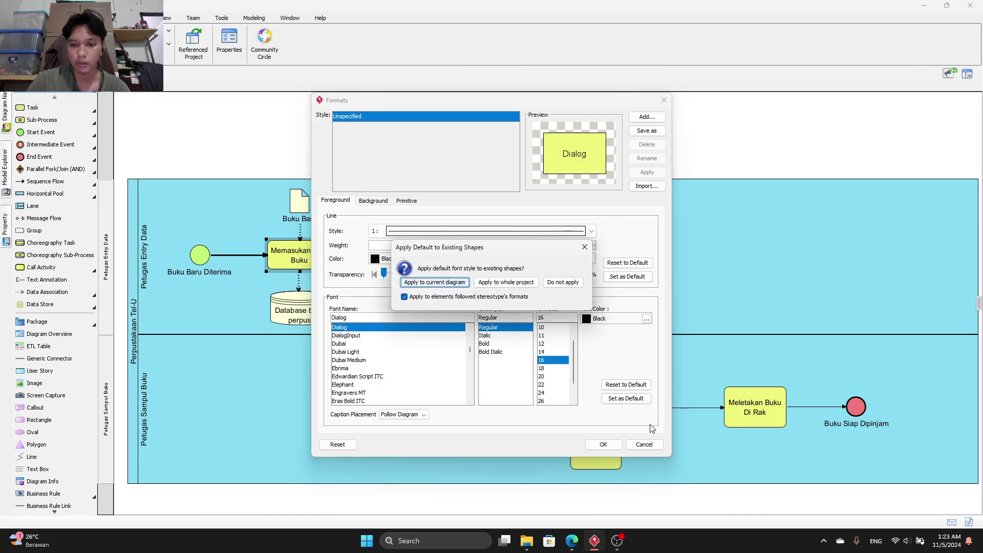
click(505, 286)
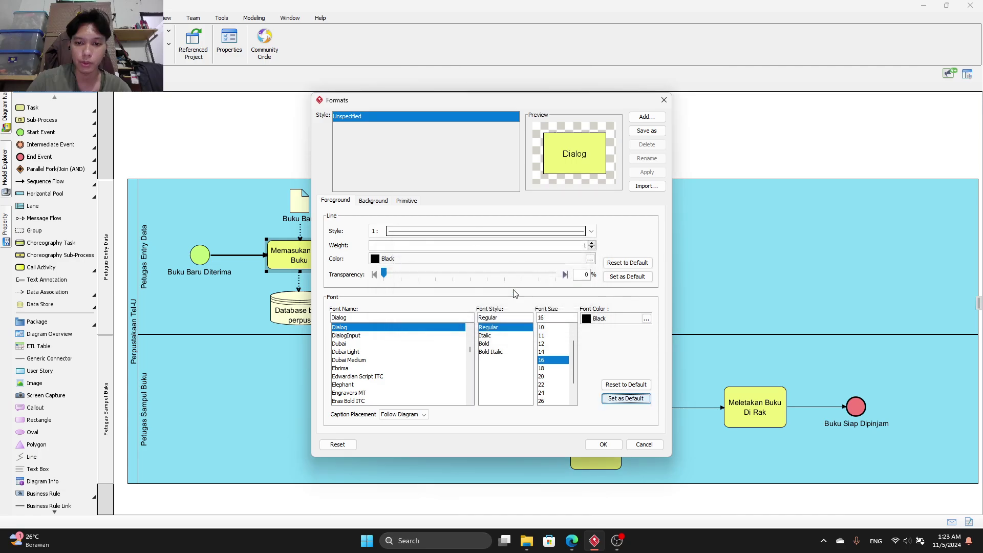
click(615, 445)
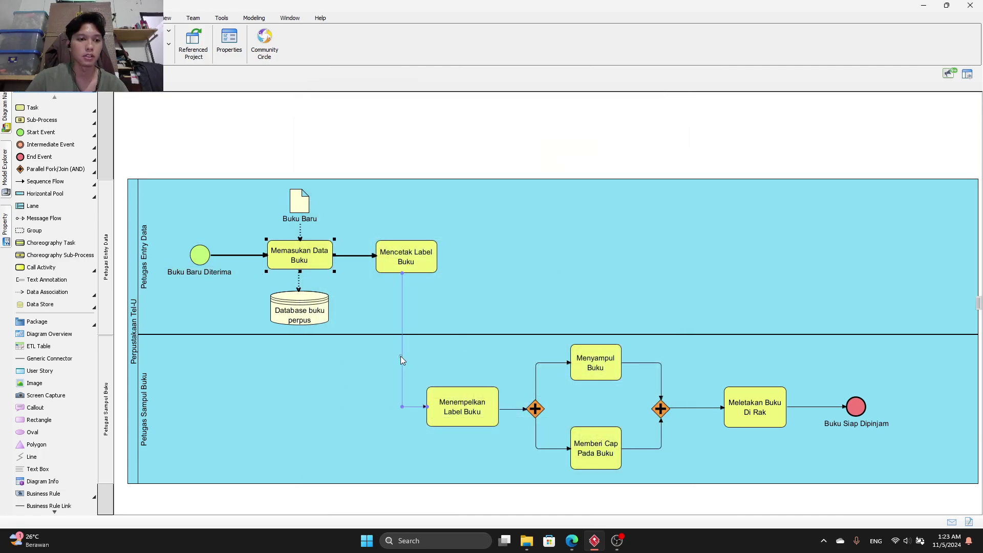
Check the data object and data store font instructions in the MODUL 0 PDF and return to the diagram.
click(572, 541)
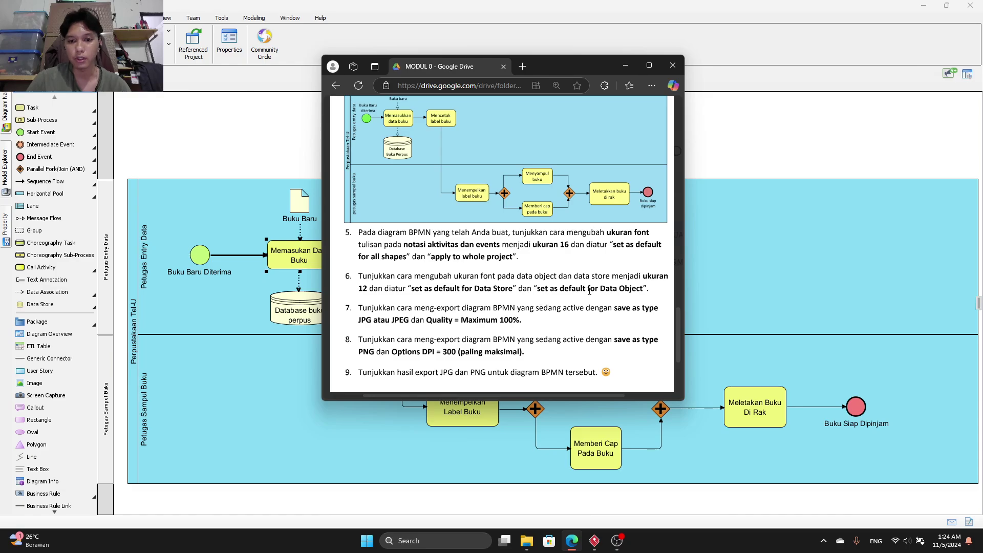
click(625, 65)
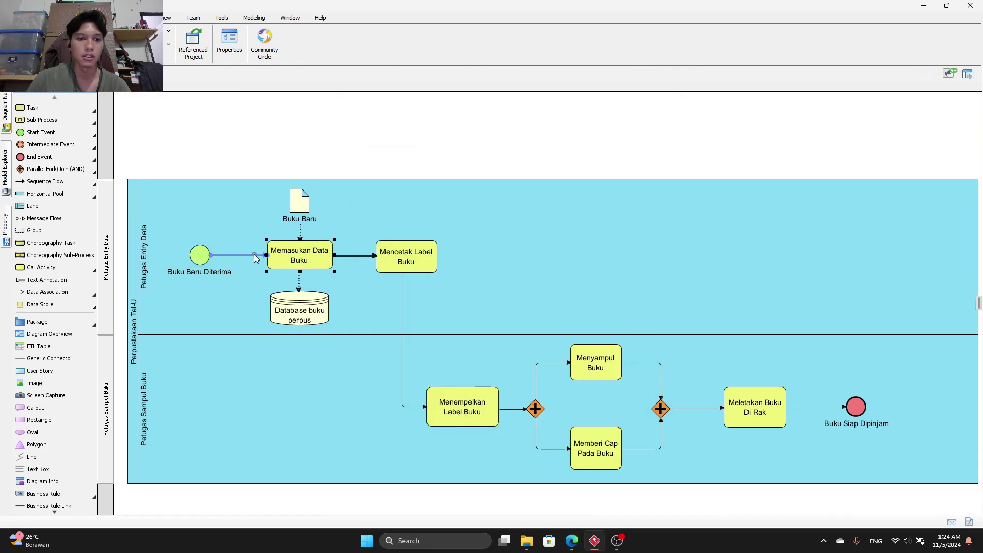
click(298, 207)
click(419, 208)
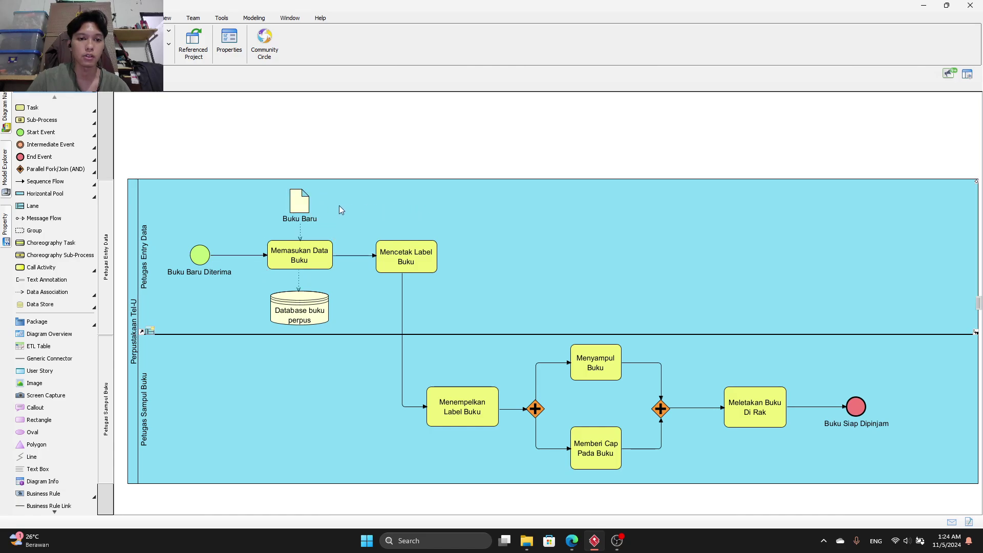
Set the "Buku Baru" data object's font size to 12, make it the default for Data Object, and apply it to the whole project.
right_click(306, 207)
mouse_move(437, 387)
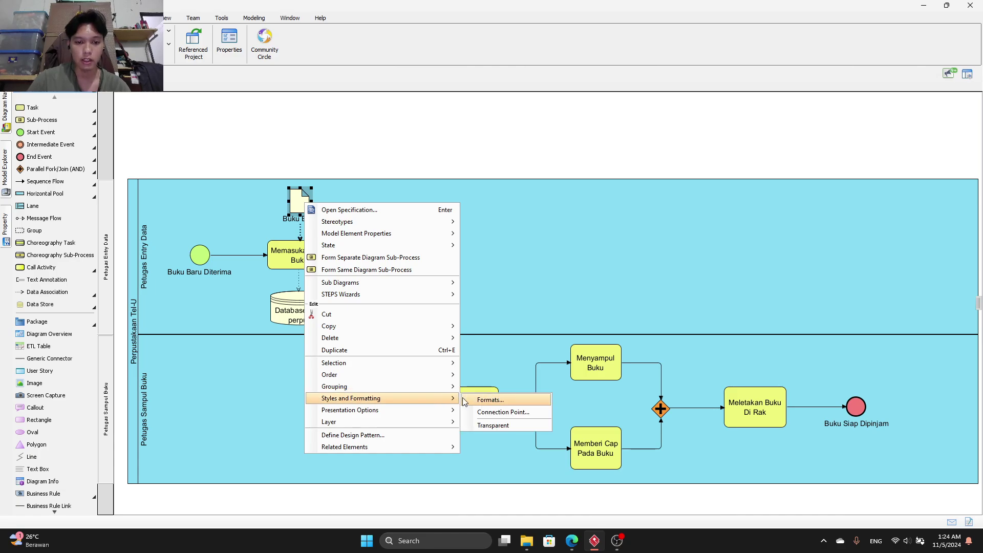
click(478, 401)
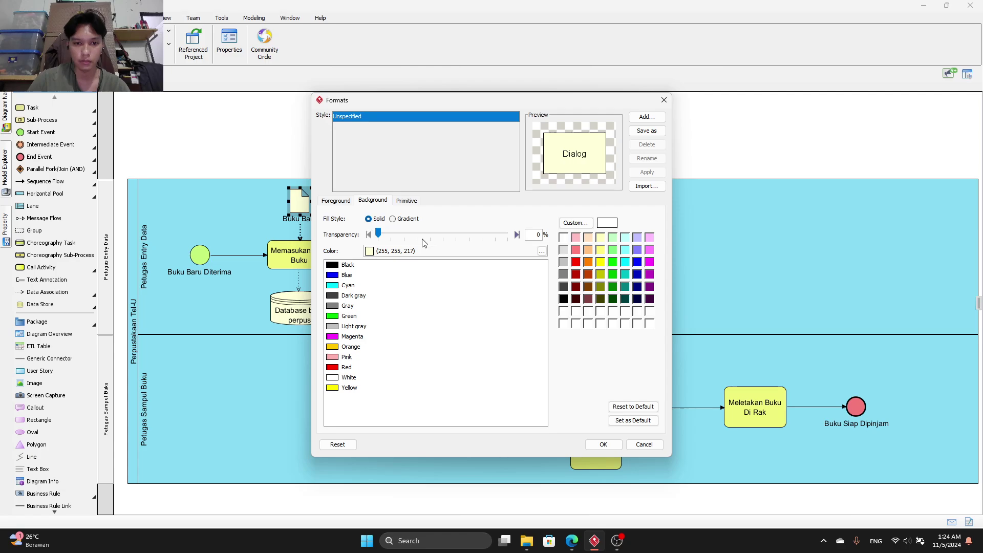
click(346, 202)
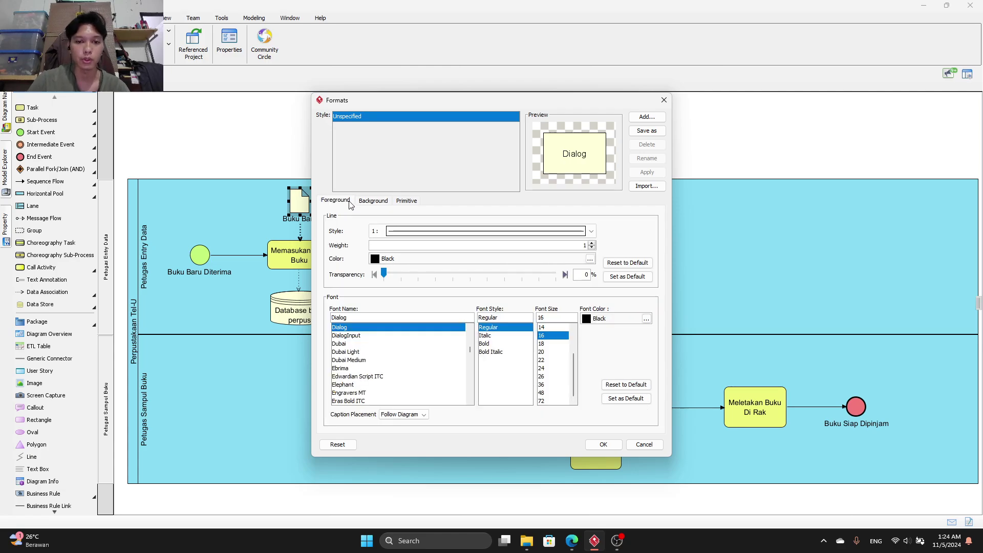
scroll(559, 362, up, 2)
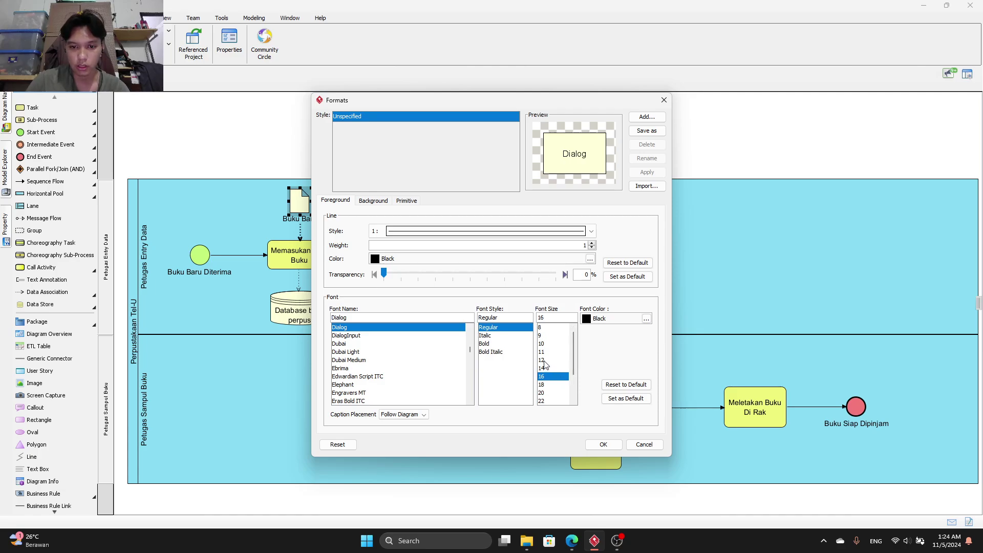
click(544, 361)
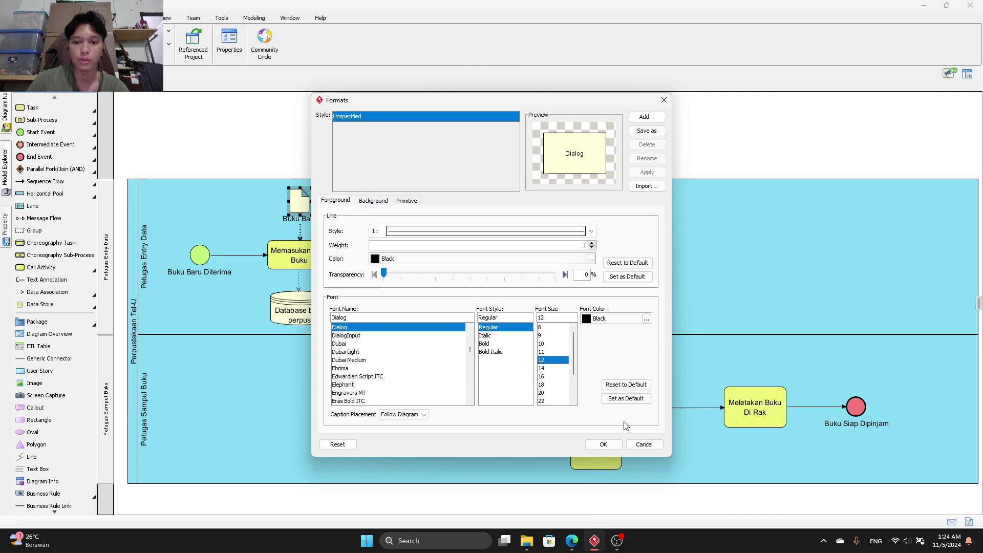
click(626, 402)
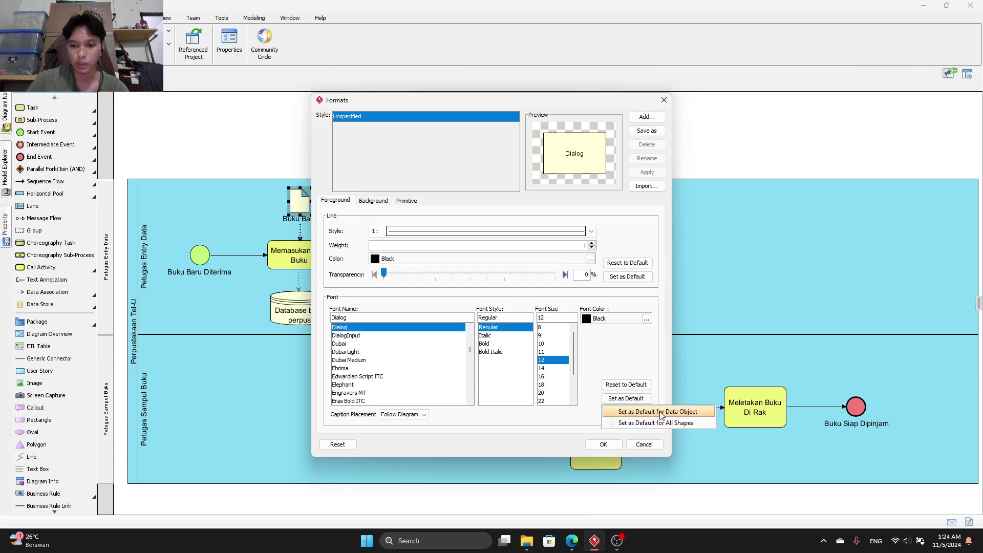
click(660, 413)
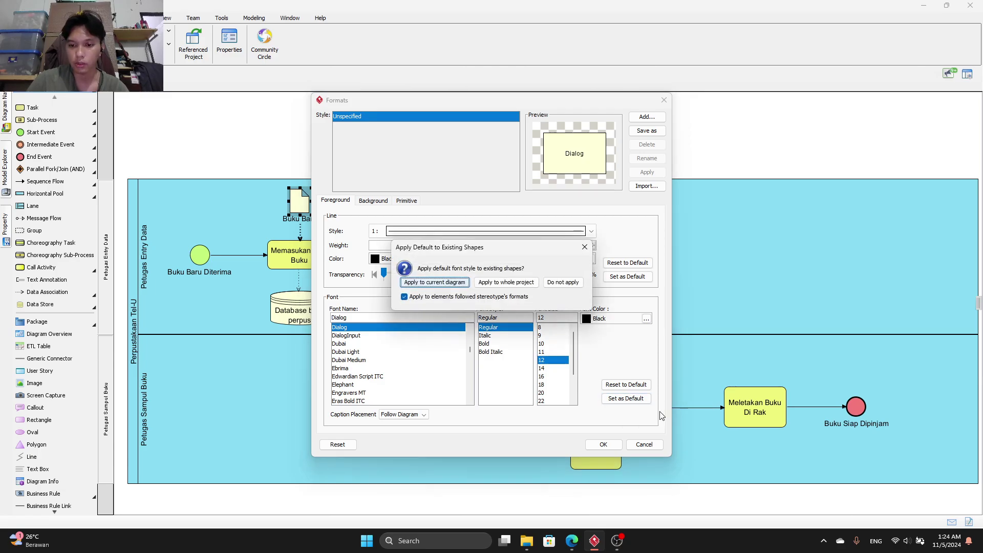
click(507, 284)
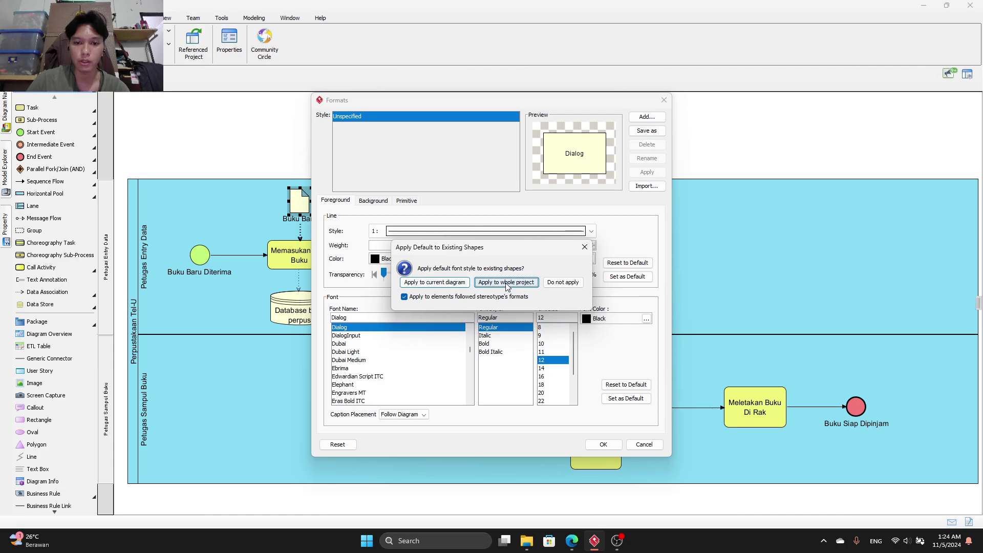
click(604, 445)
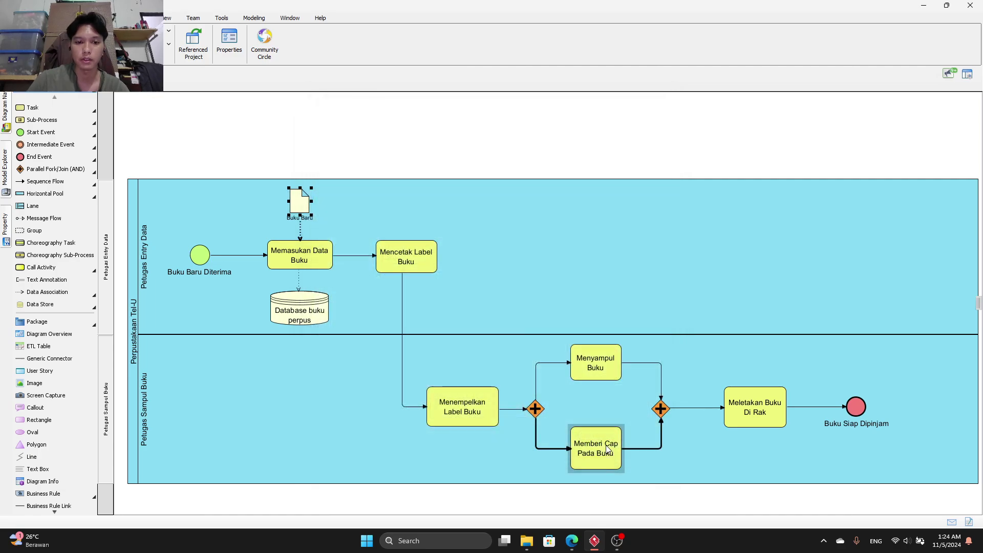
Set the "Database buku perpus" font size to 12, make it the default for Data Store, and apply it to the whole project.
click(298, 316)
right_click(298, 315)
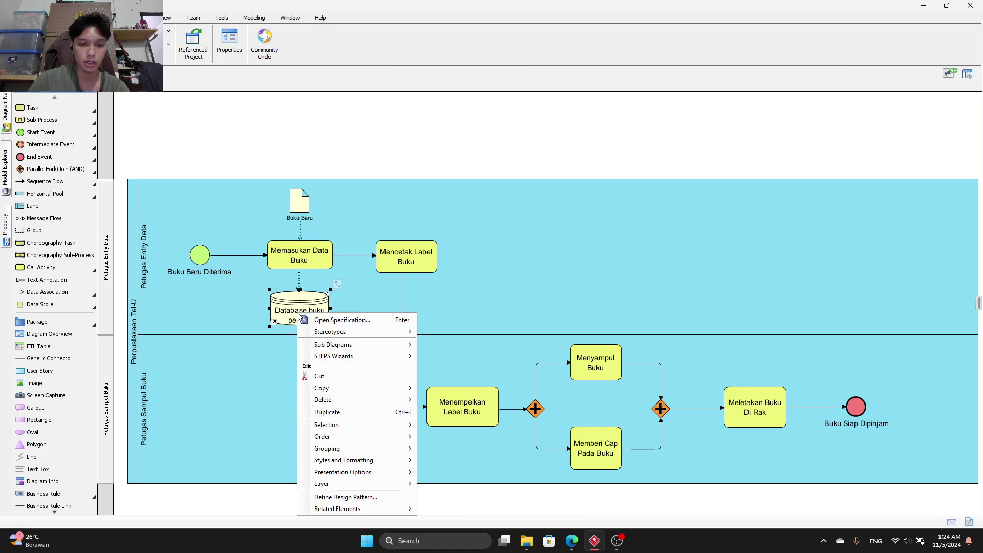
mouse_move(403, 462)
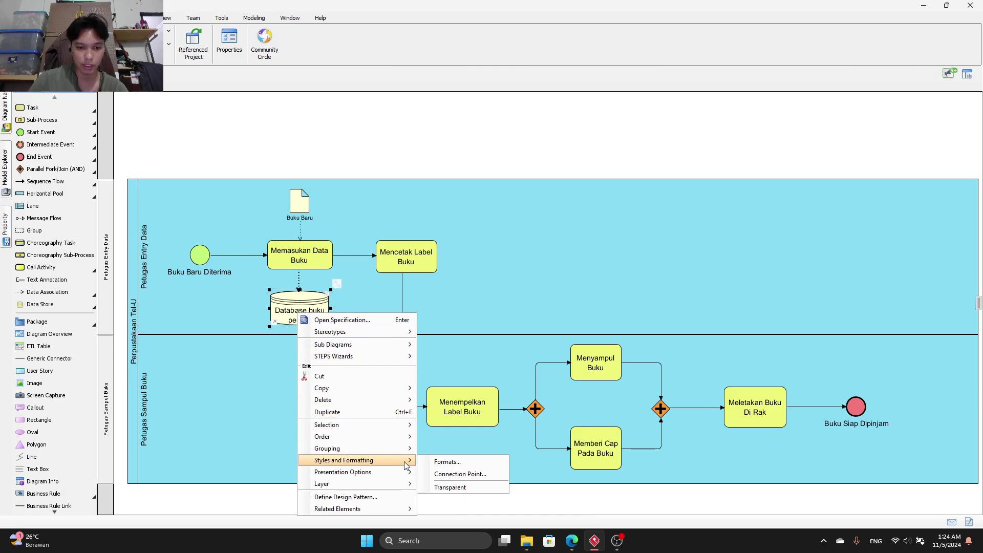
click(439, 462)
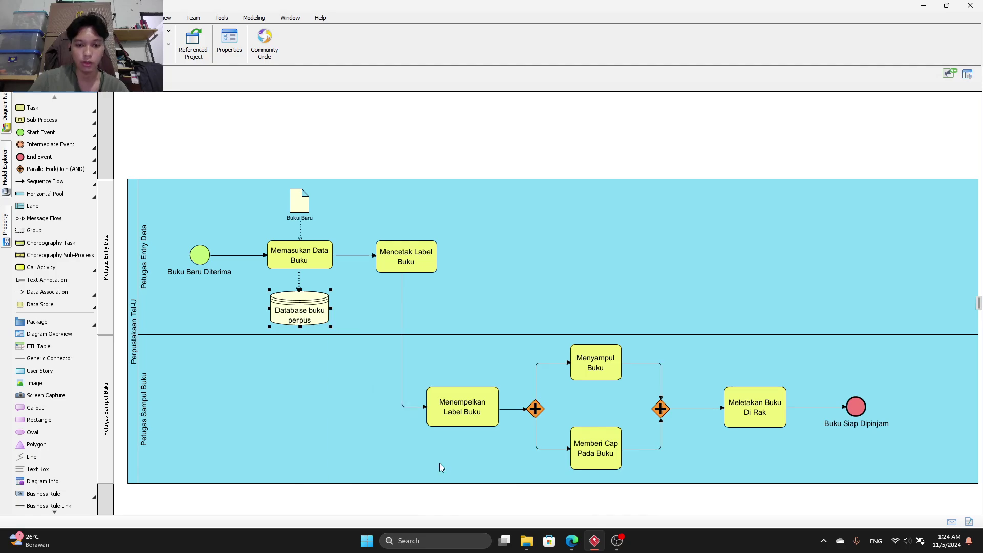
click(339, 202)
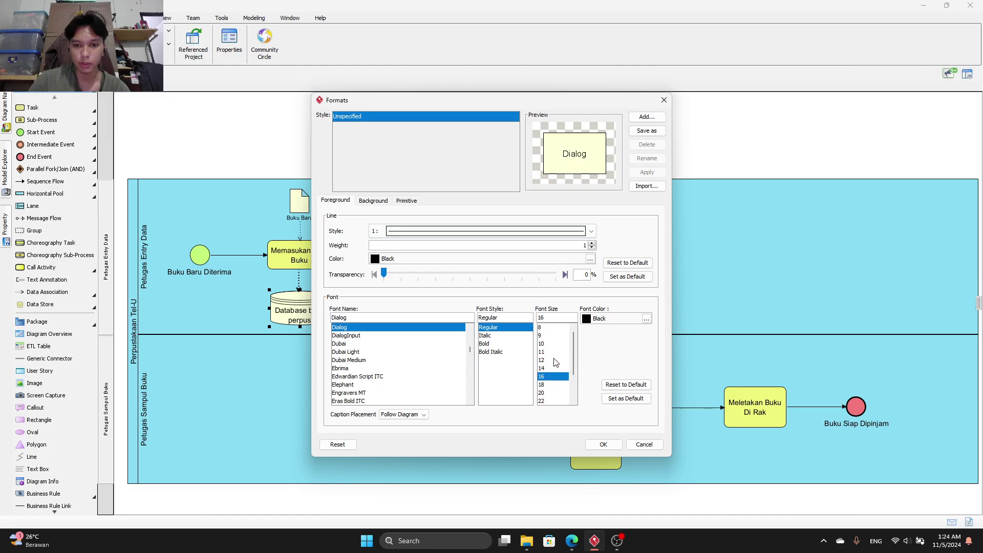
scroll(551, 358, up, 1)
click(551, 360)
click(634, 401)
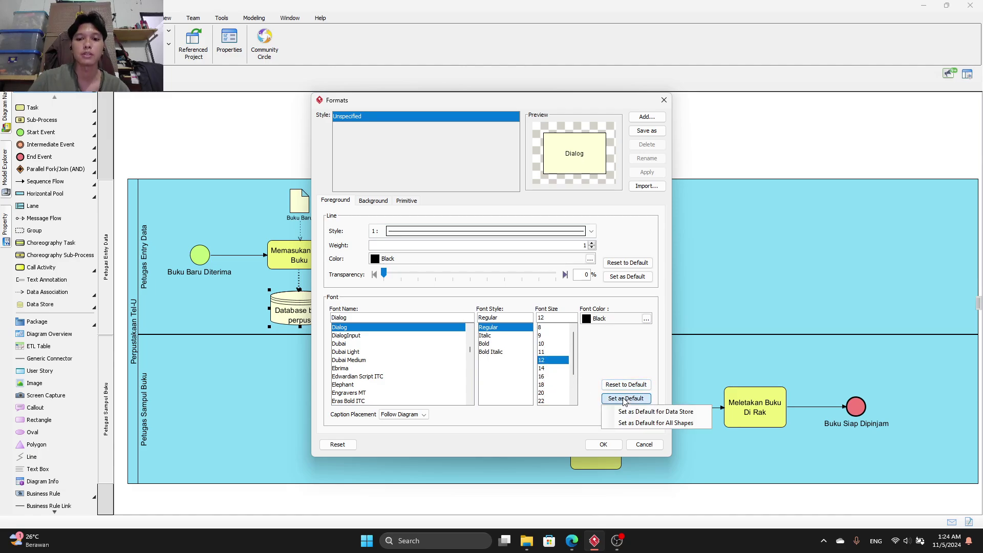
click(662, 416)
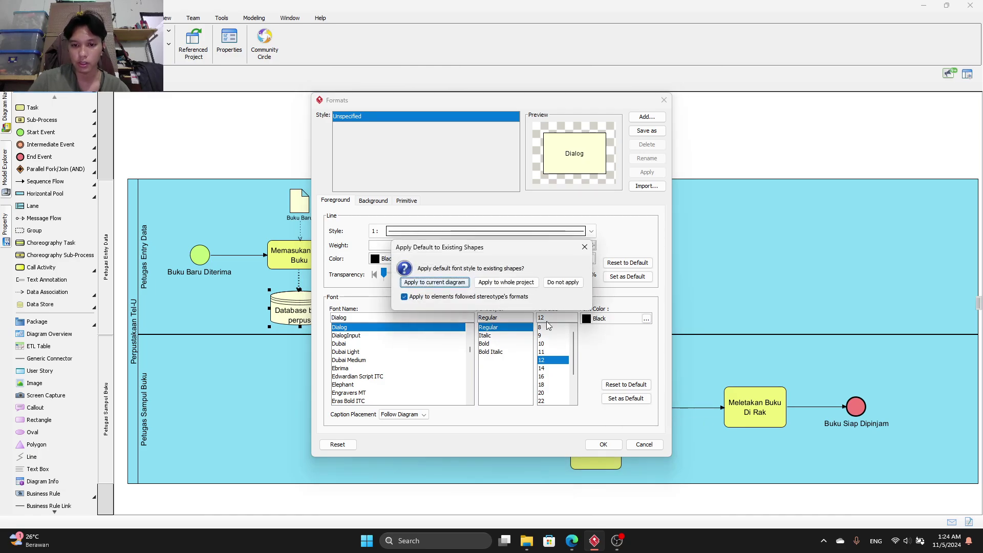
click(509, 283)
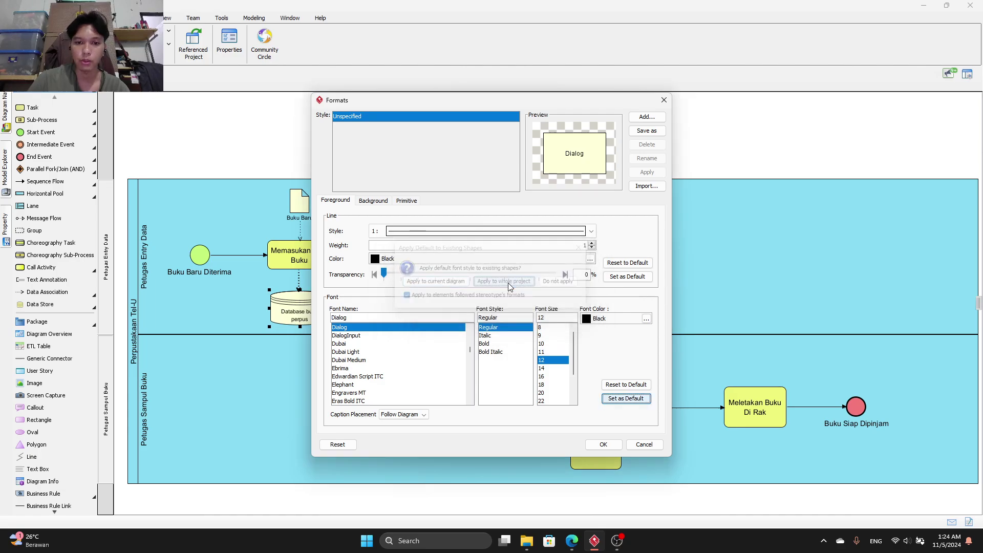
click(609, 446)
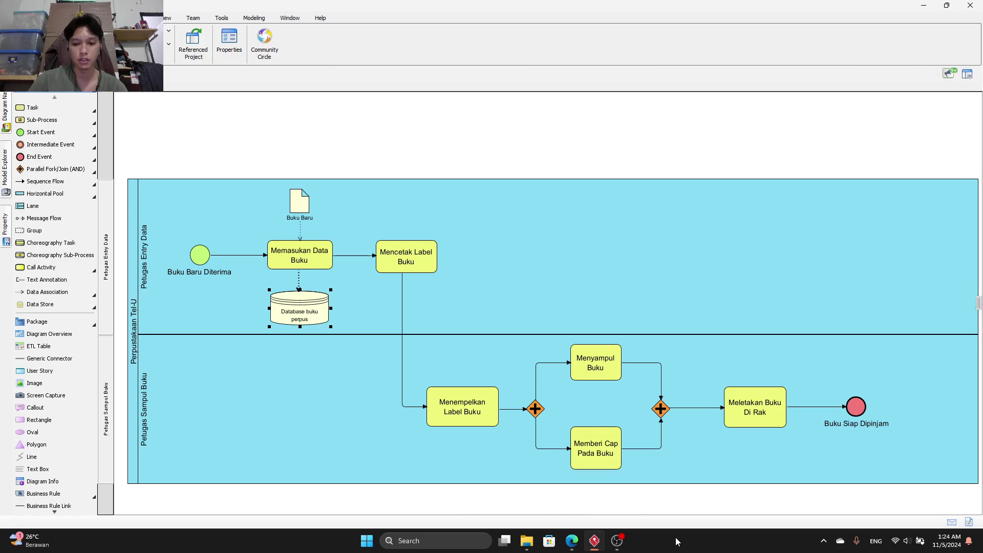
Read the diagram export instructions in the MODUL 0 PDF in the browser and return to the BPMN diagram.
click(571, 541)
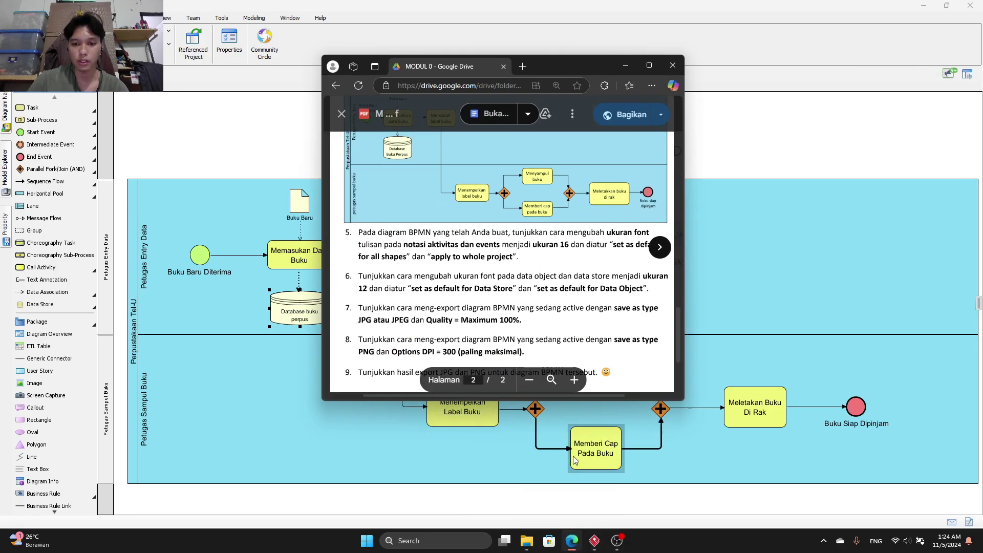
scroll(498, 282, down, 1)
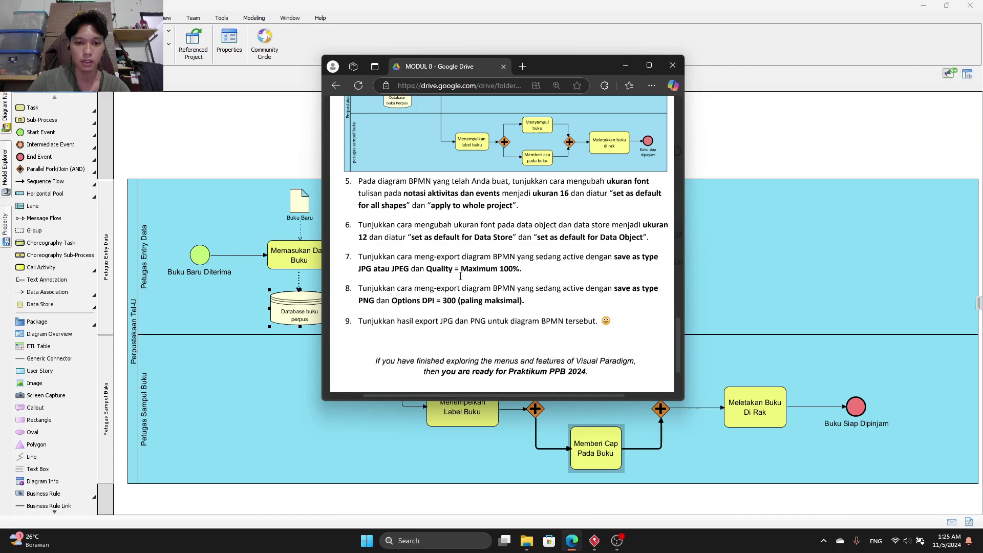
click(625, 65)
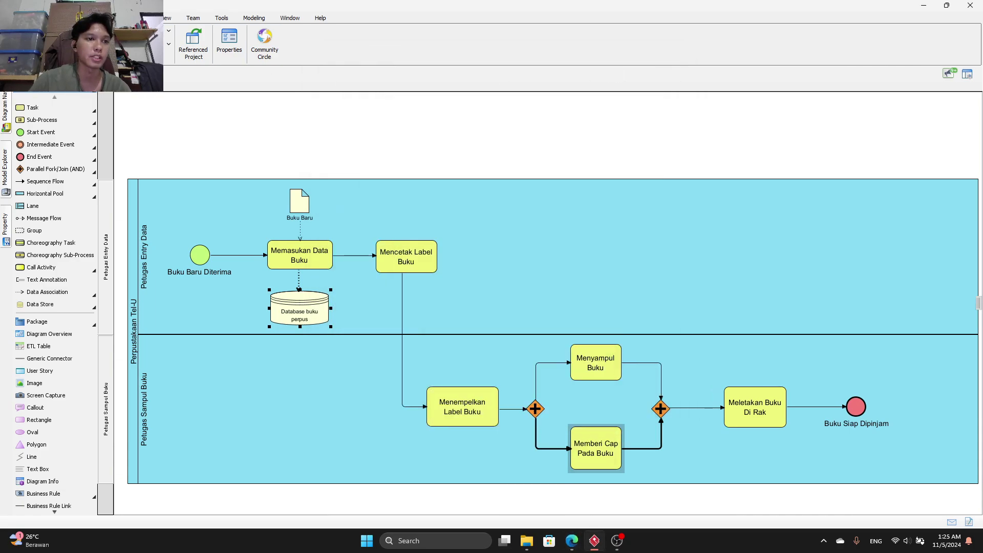
Export the active diagram as the JPG image "Modul 0.jpg" in the VPProjects folder with Maximum (100%) quality.
click(167, 30)
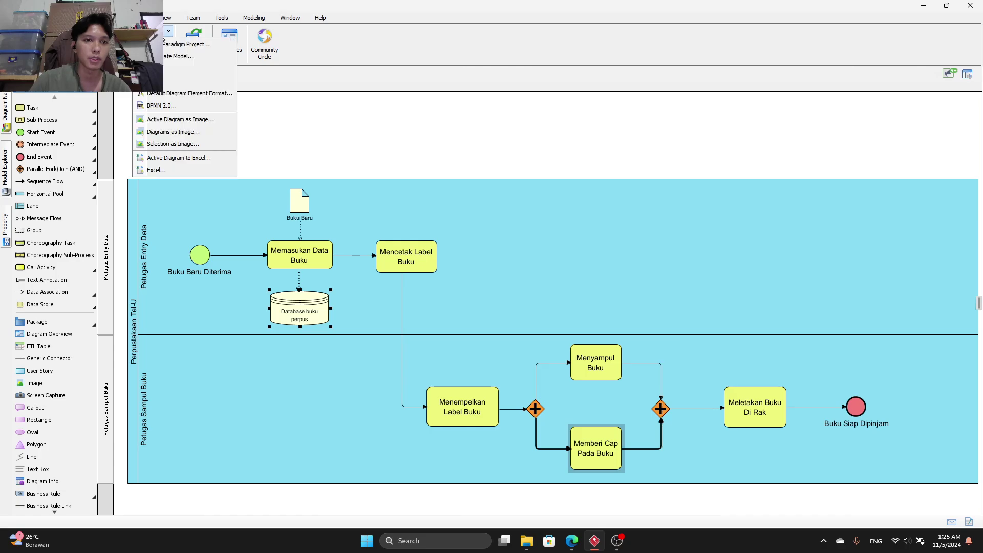
click(179, 120)
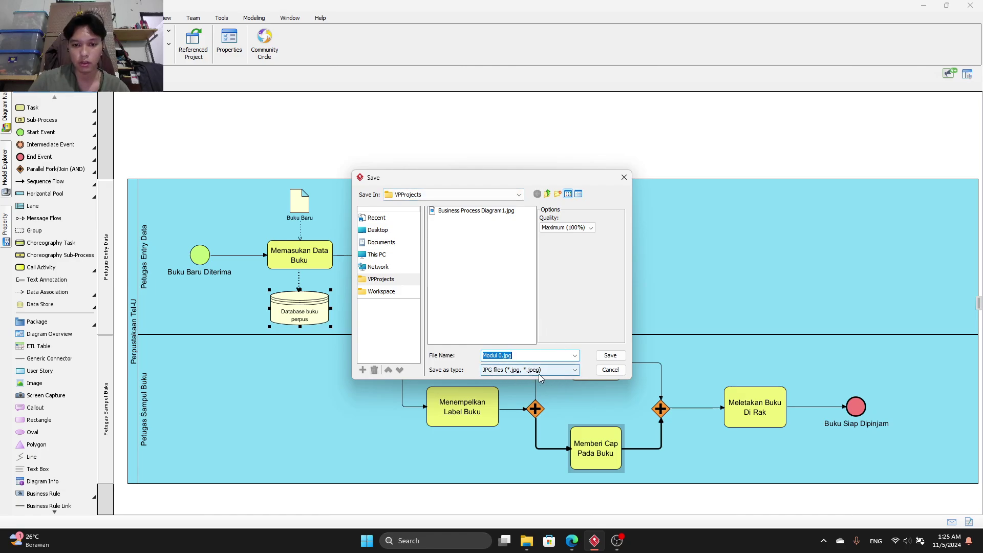
click(590, 231)
click(576, 269)
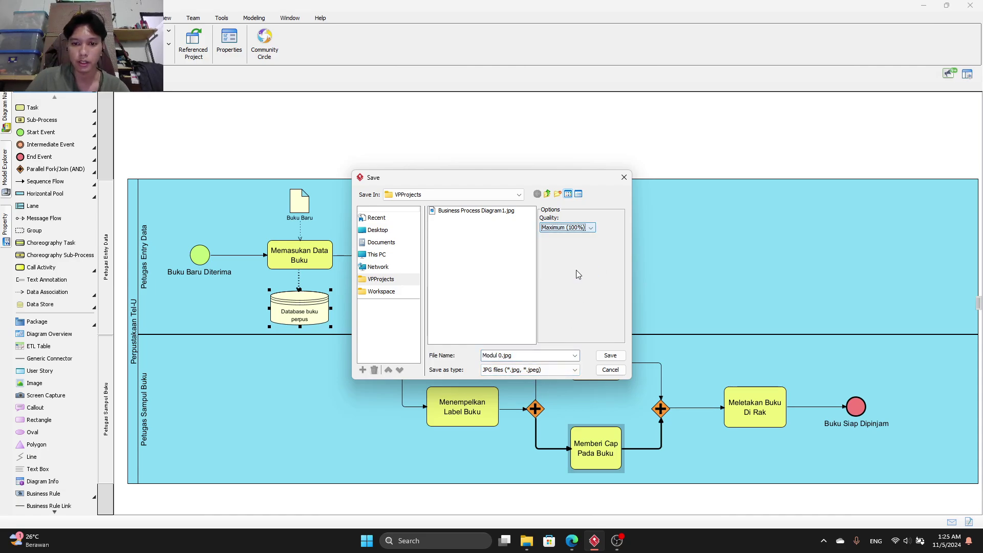
click(610, 355)
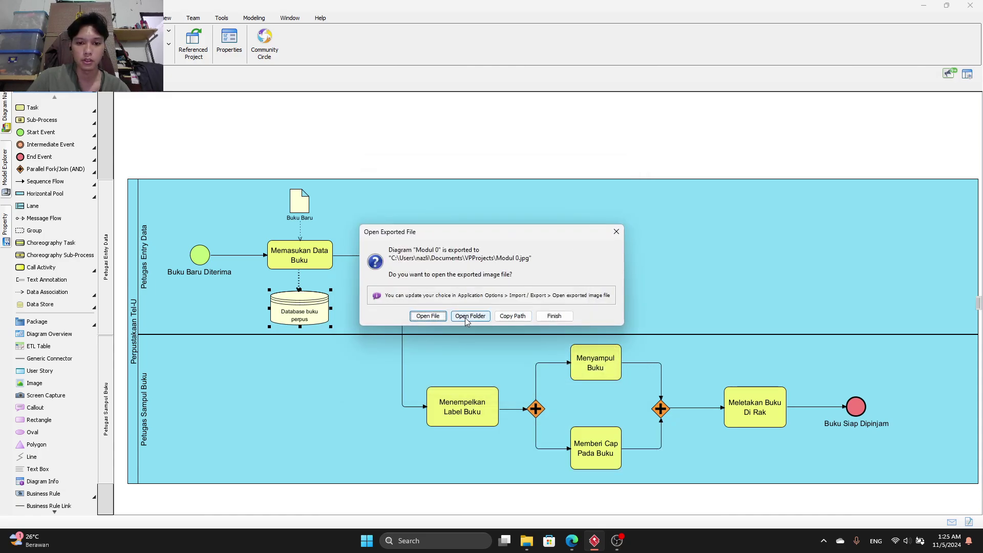
Open the exported "Modul 0.jpg" in the image viewer to inspect it, and minimize the viewer to return to the diagram.
click(439, 317)
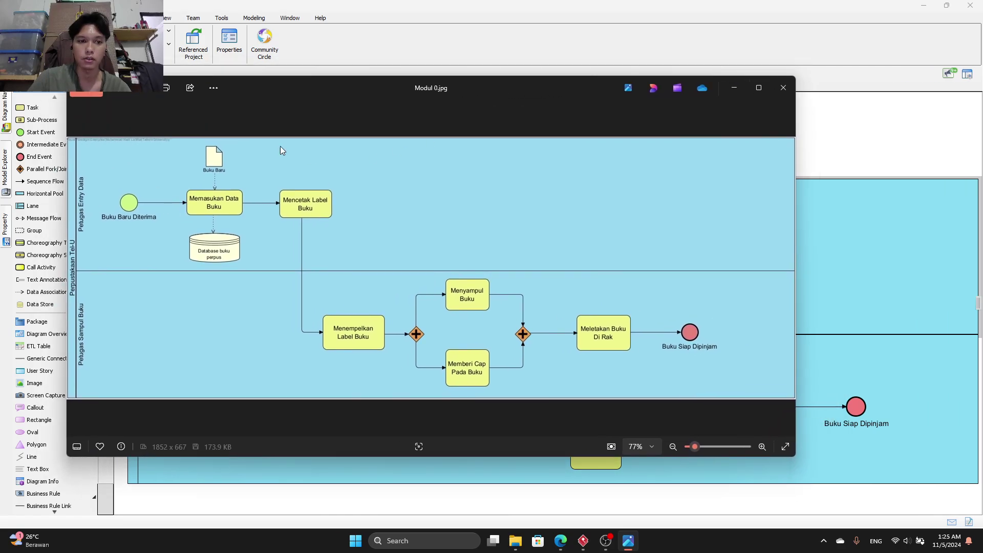
drag(67, 77, 200, 90)
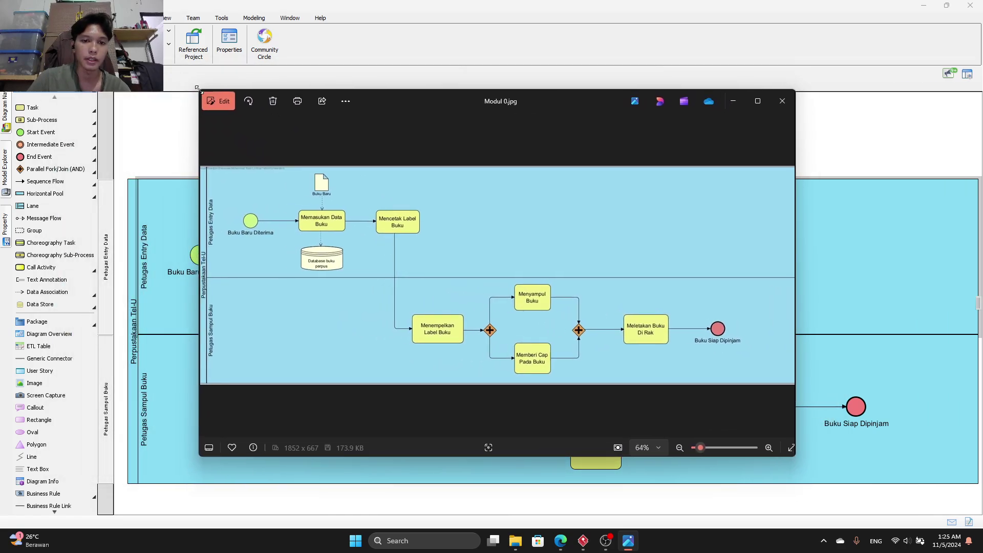
click(734, 102)
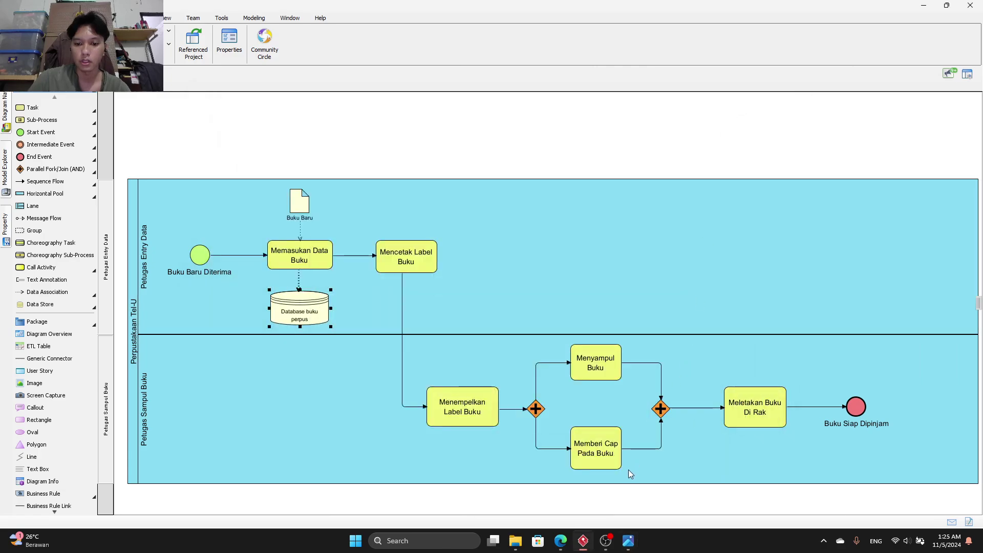
Check the PNG instruction in the browser's MODUL 0 PDF and export the active diagram as "Modul 0.png" with background at 300 DPI.
click(561, 541)
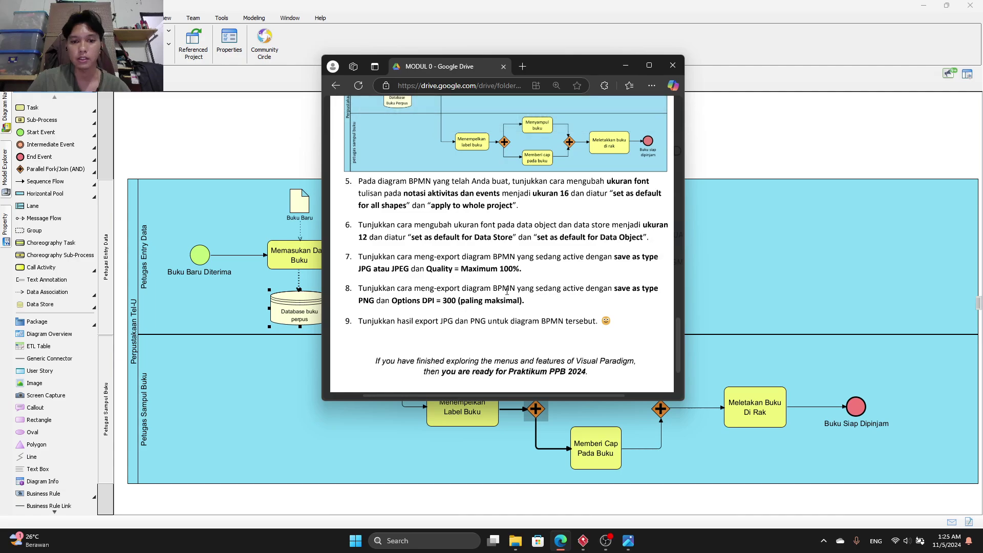
click(623, 67)
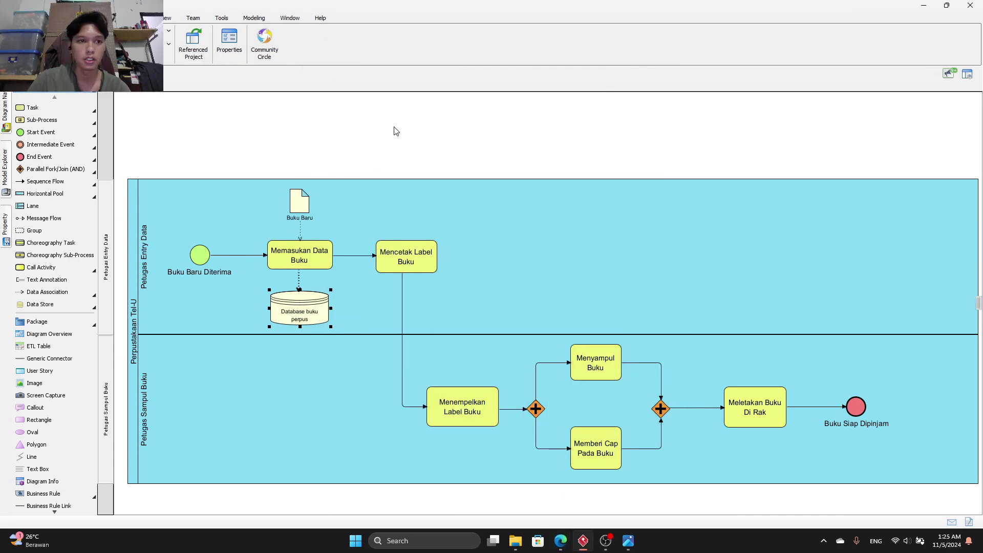
click(154, 31)
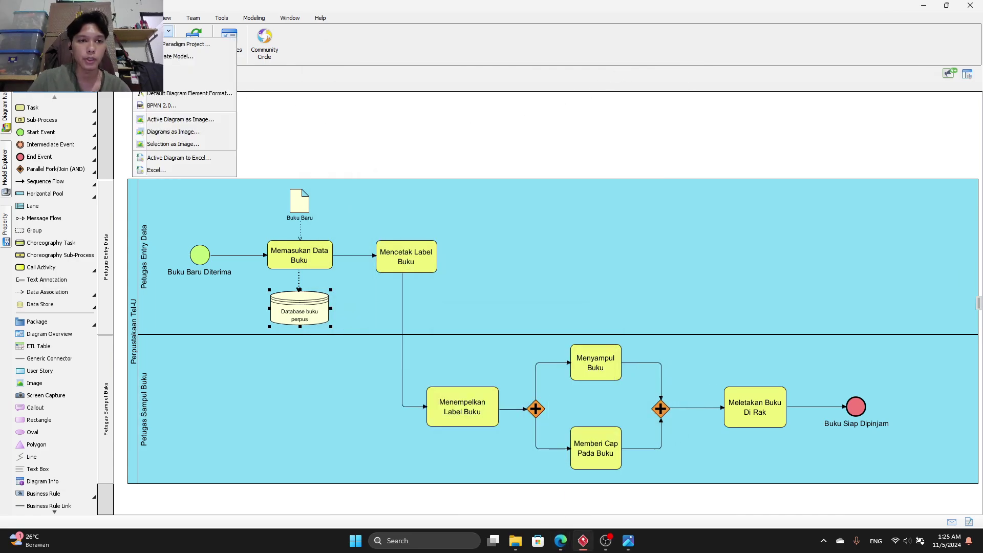
click(182, 120)
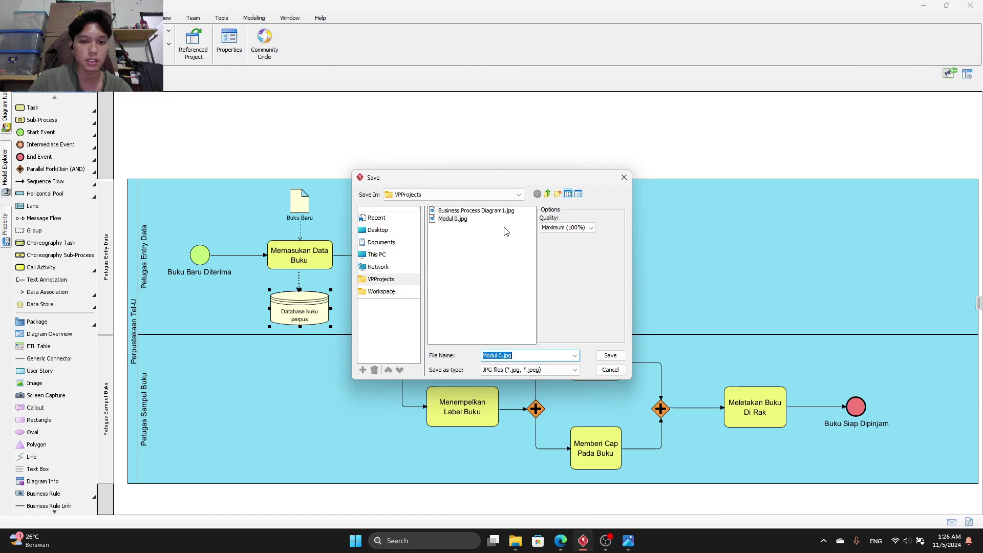
click(574, 370)
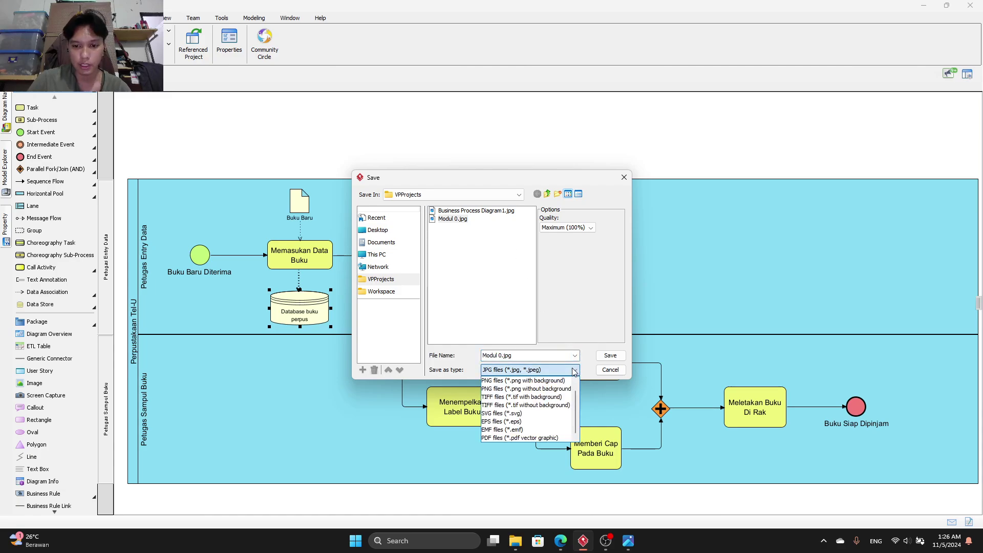
click(547, 381)
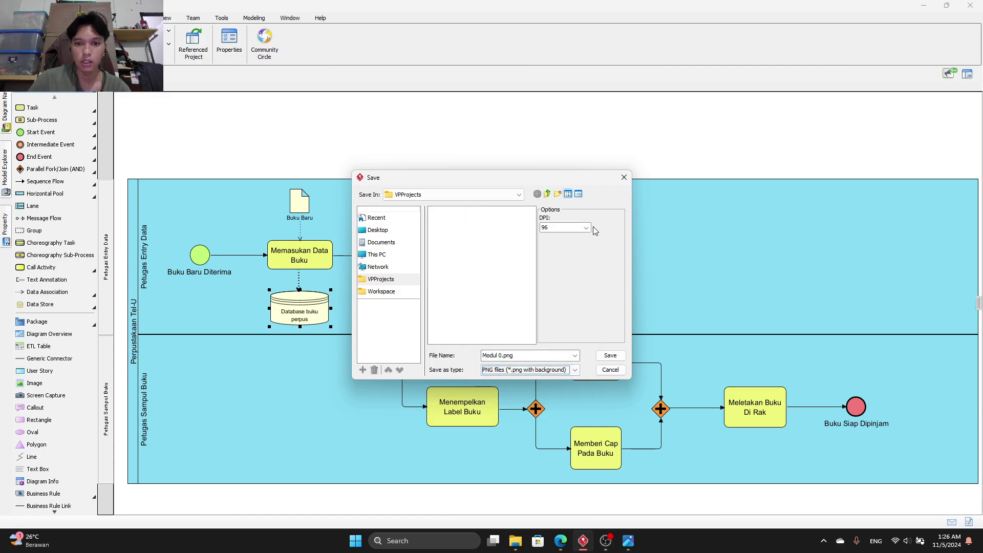
click(587, 228)
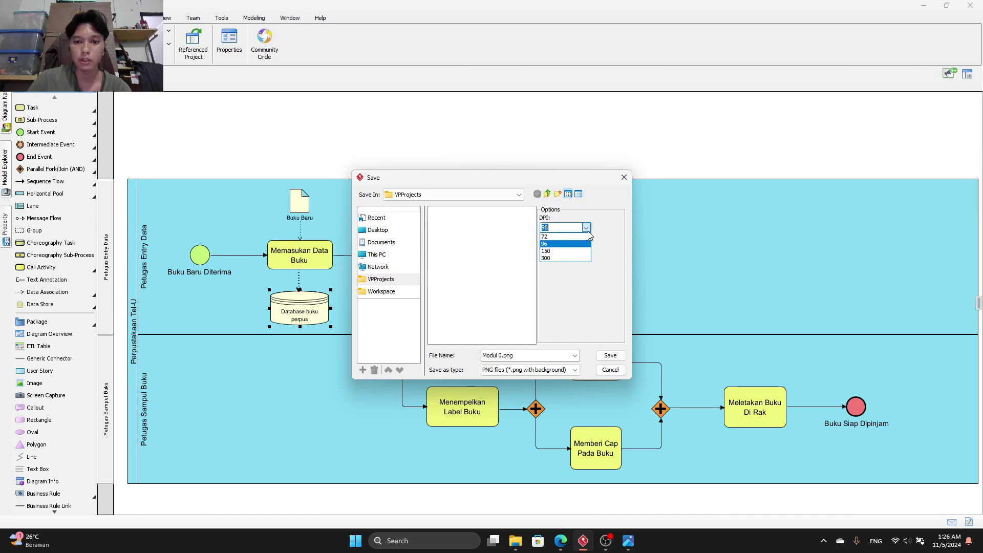
click(557, 258)
click(612, 356)
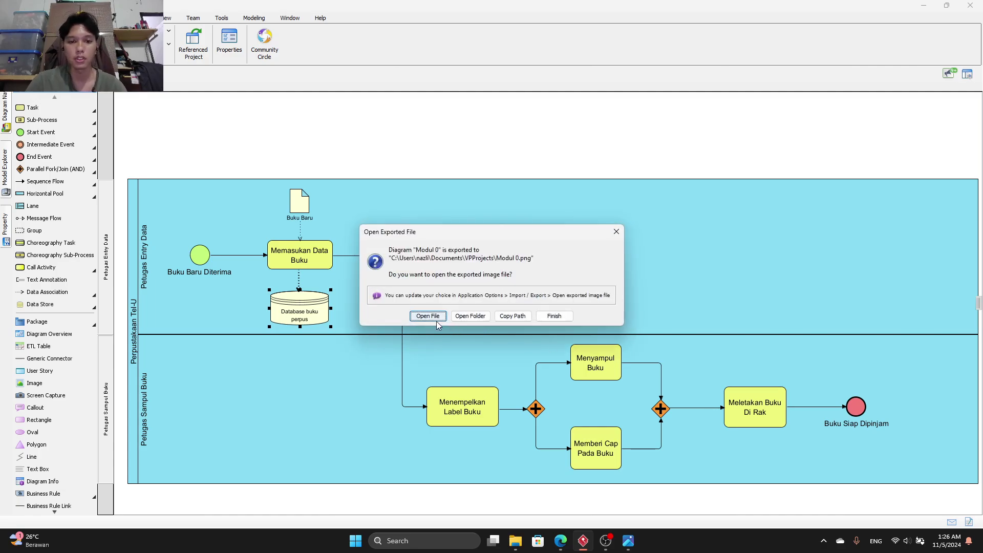
Open the exported "Modul 0.png" and arrange its viewer window beside the restored "Modul 0.jpg" window so both exports show.
click(431, 316)
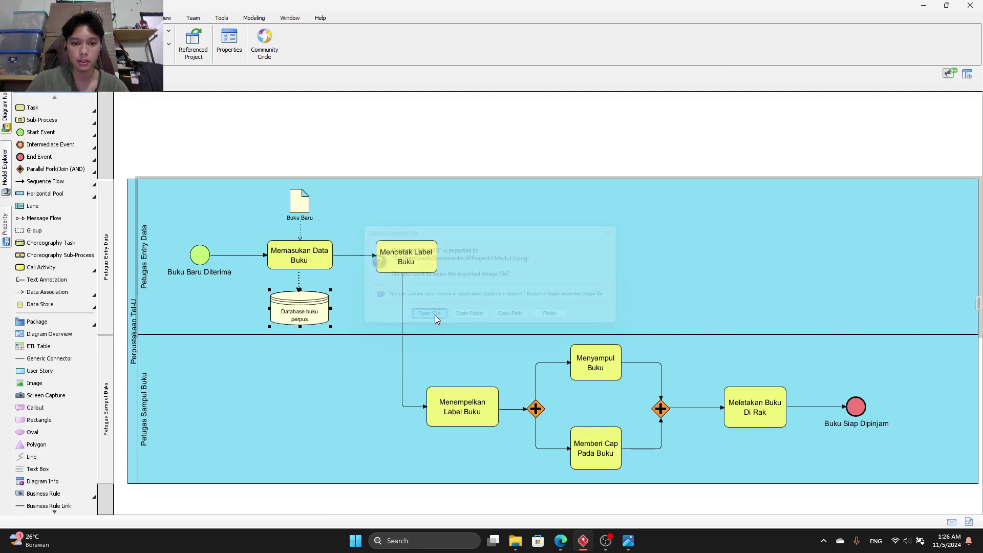
drag(534, 121, 590, 119)
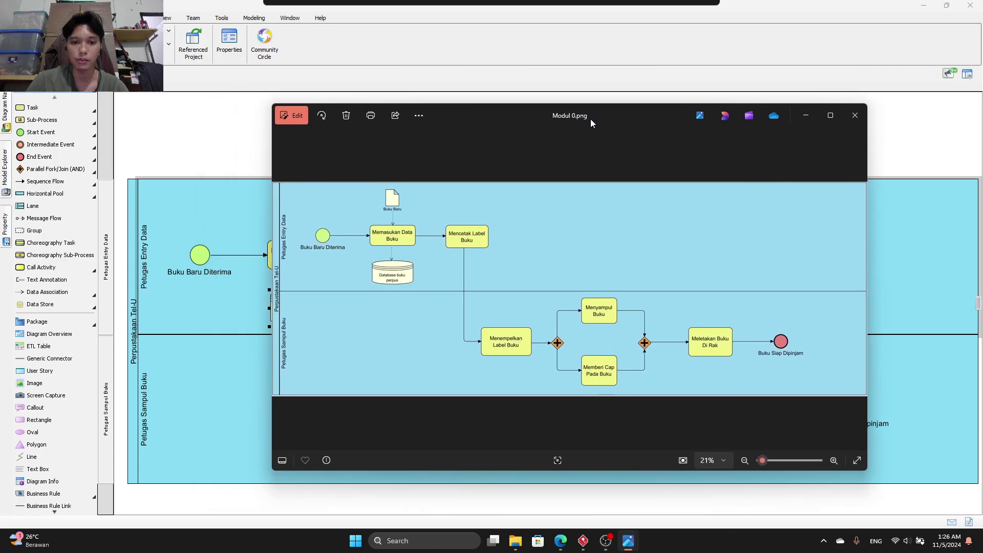
mouse_move(623, 542)
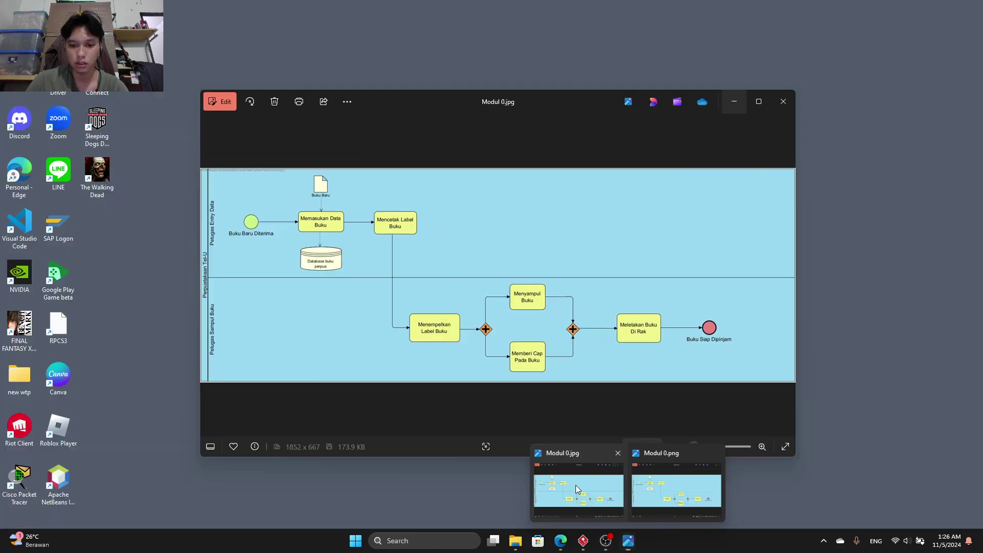
click(575, 484)
drag(526, 103, 369, 76)
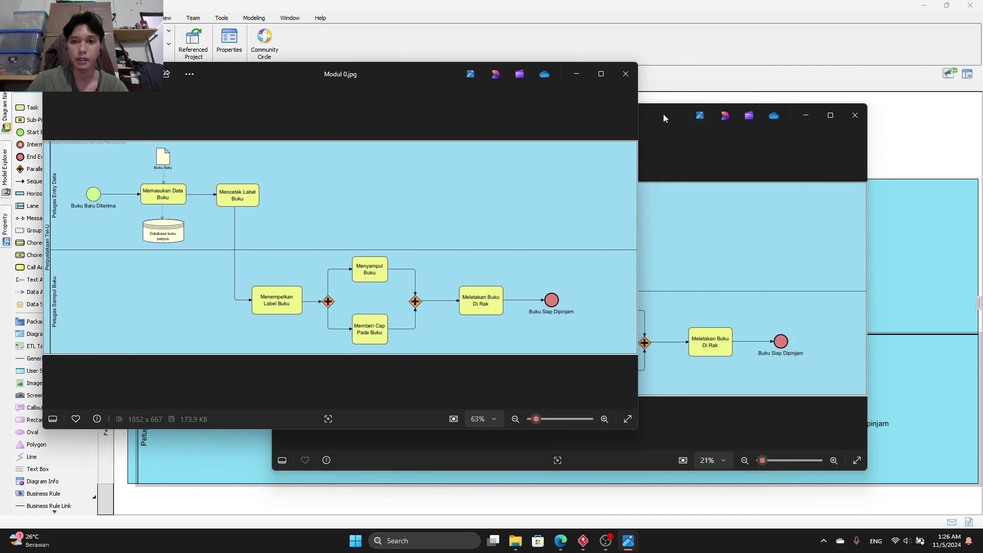
drag(663, 114, 707, 155)
drag(437, 73, 455, 62)
drag(707, 163, 703, 150)
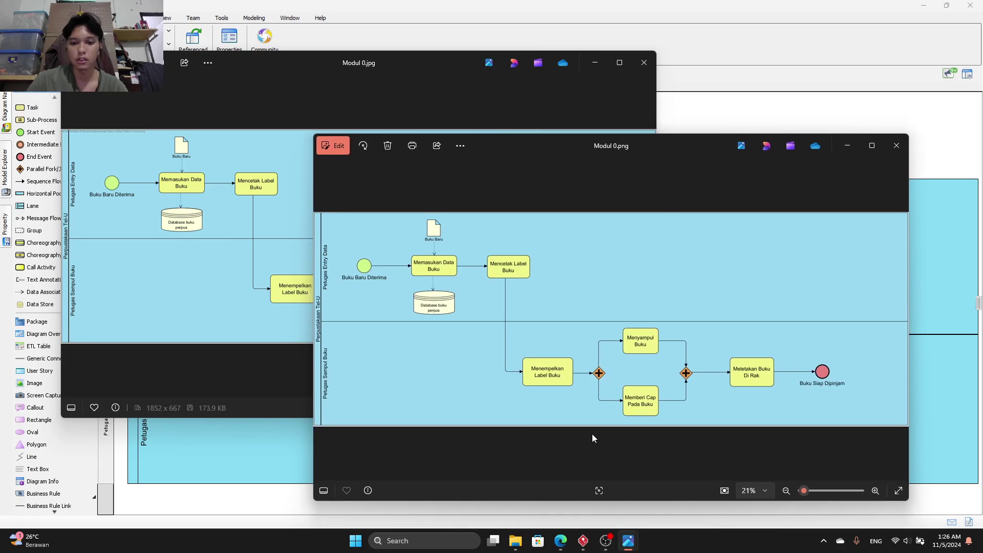
Switch to the MODUL 0 PDF in the browser and review the list of assignment tasks against the finished work.
click(580, 542)
click(579, 544)
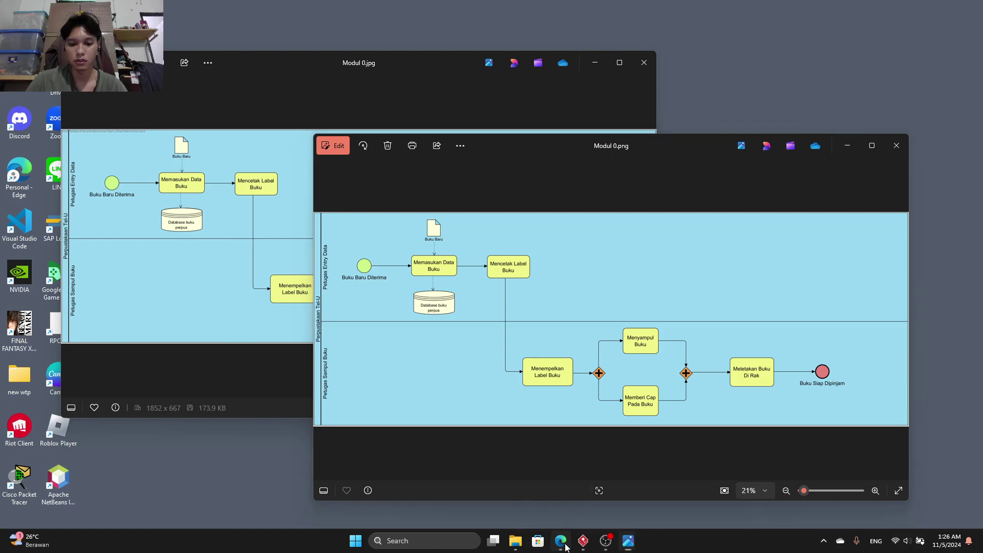
click(561, 542)
click(647, 69)
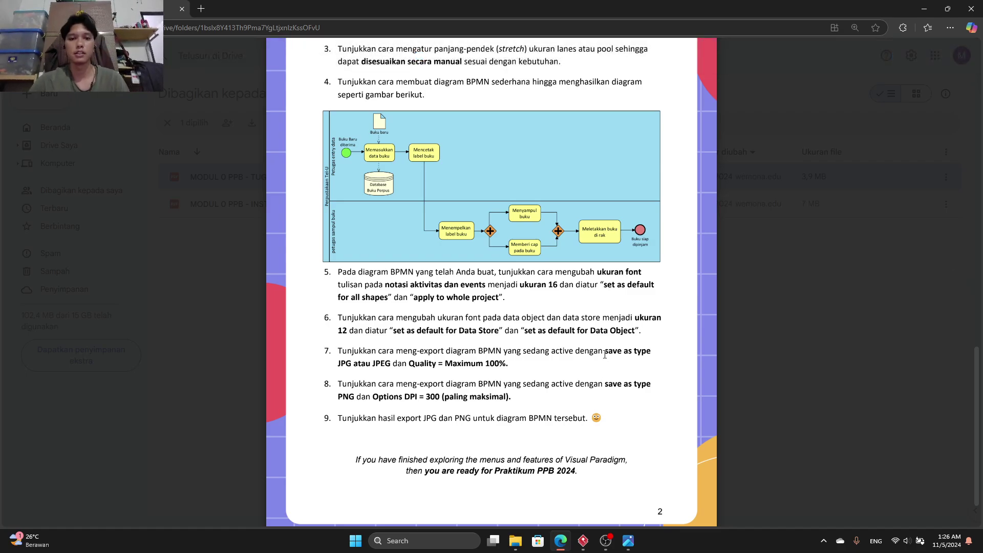
scroll(622, 326, up, 1)
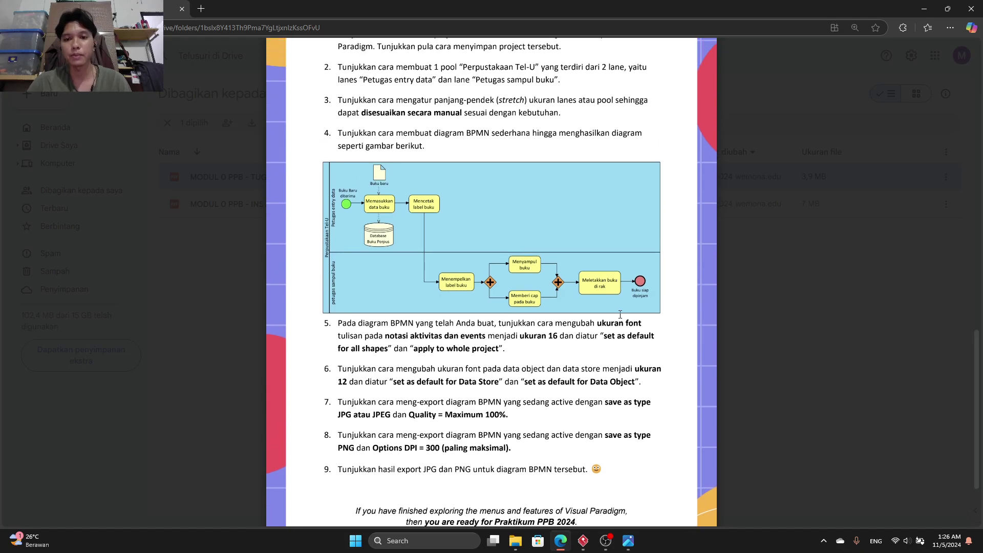
scroll(640, 257, down, 1)
scroll(641, 251, up, 5)
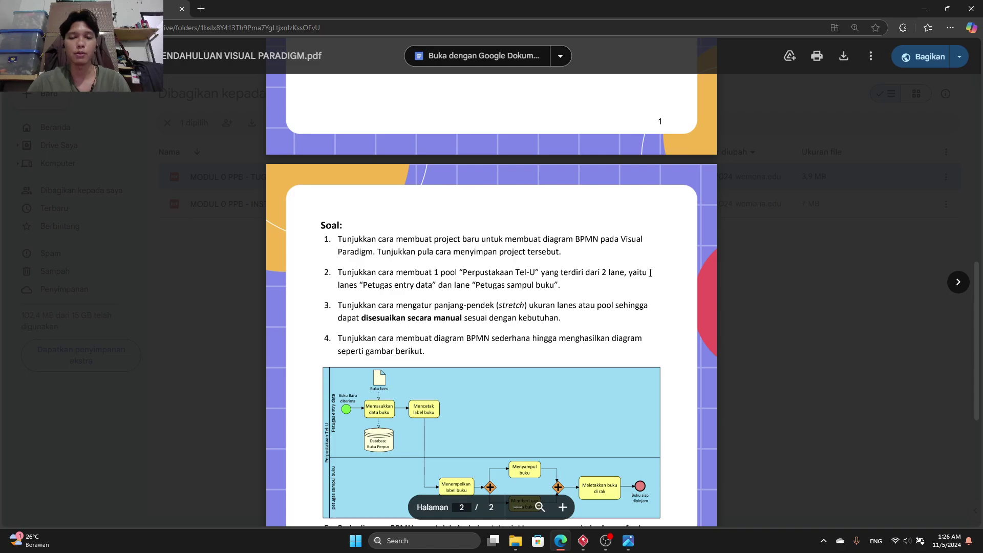
click(606, 543)
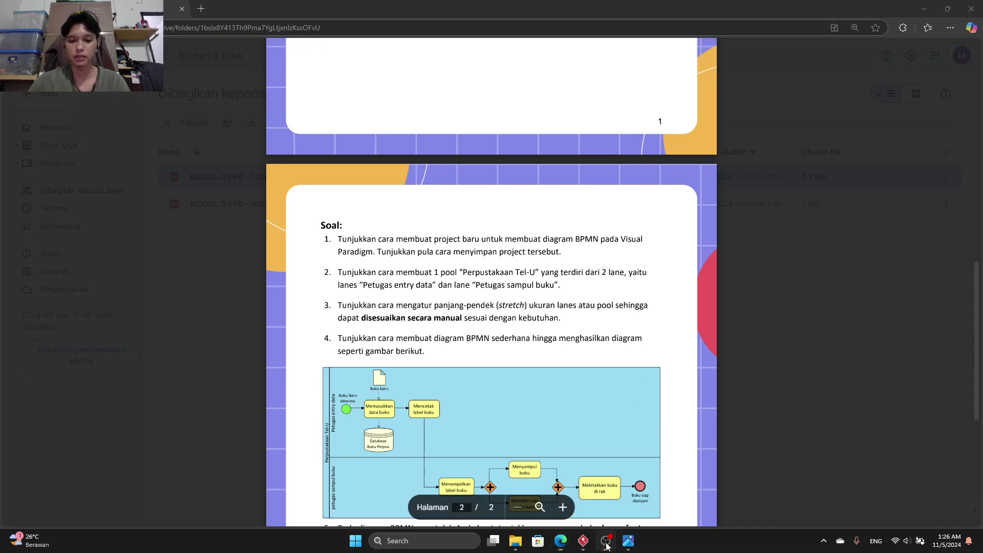